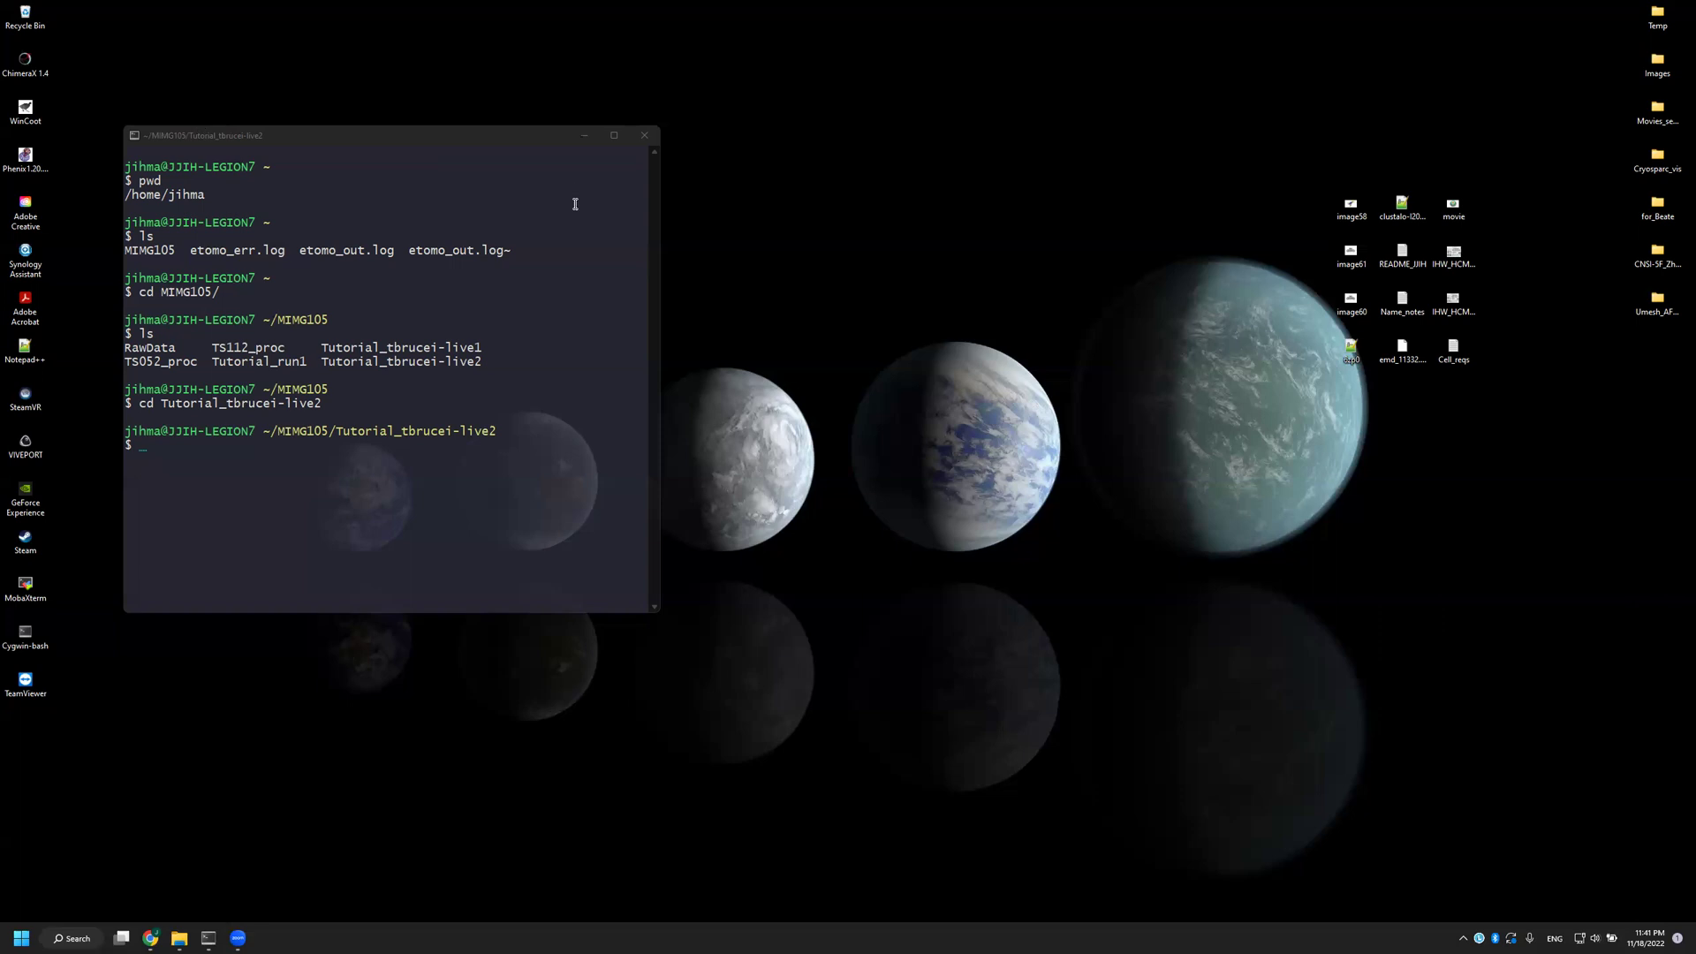
# Step: Focus the Cygwin terminal and move into ~/MIMG105/Tutorial_tbrucei-live2
pyautogui.click(425, 480)
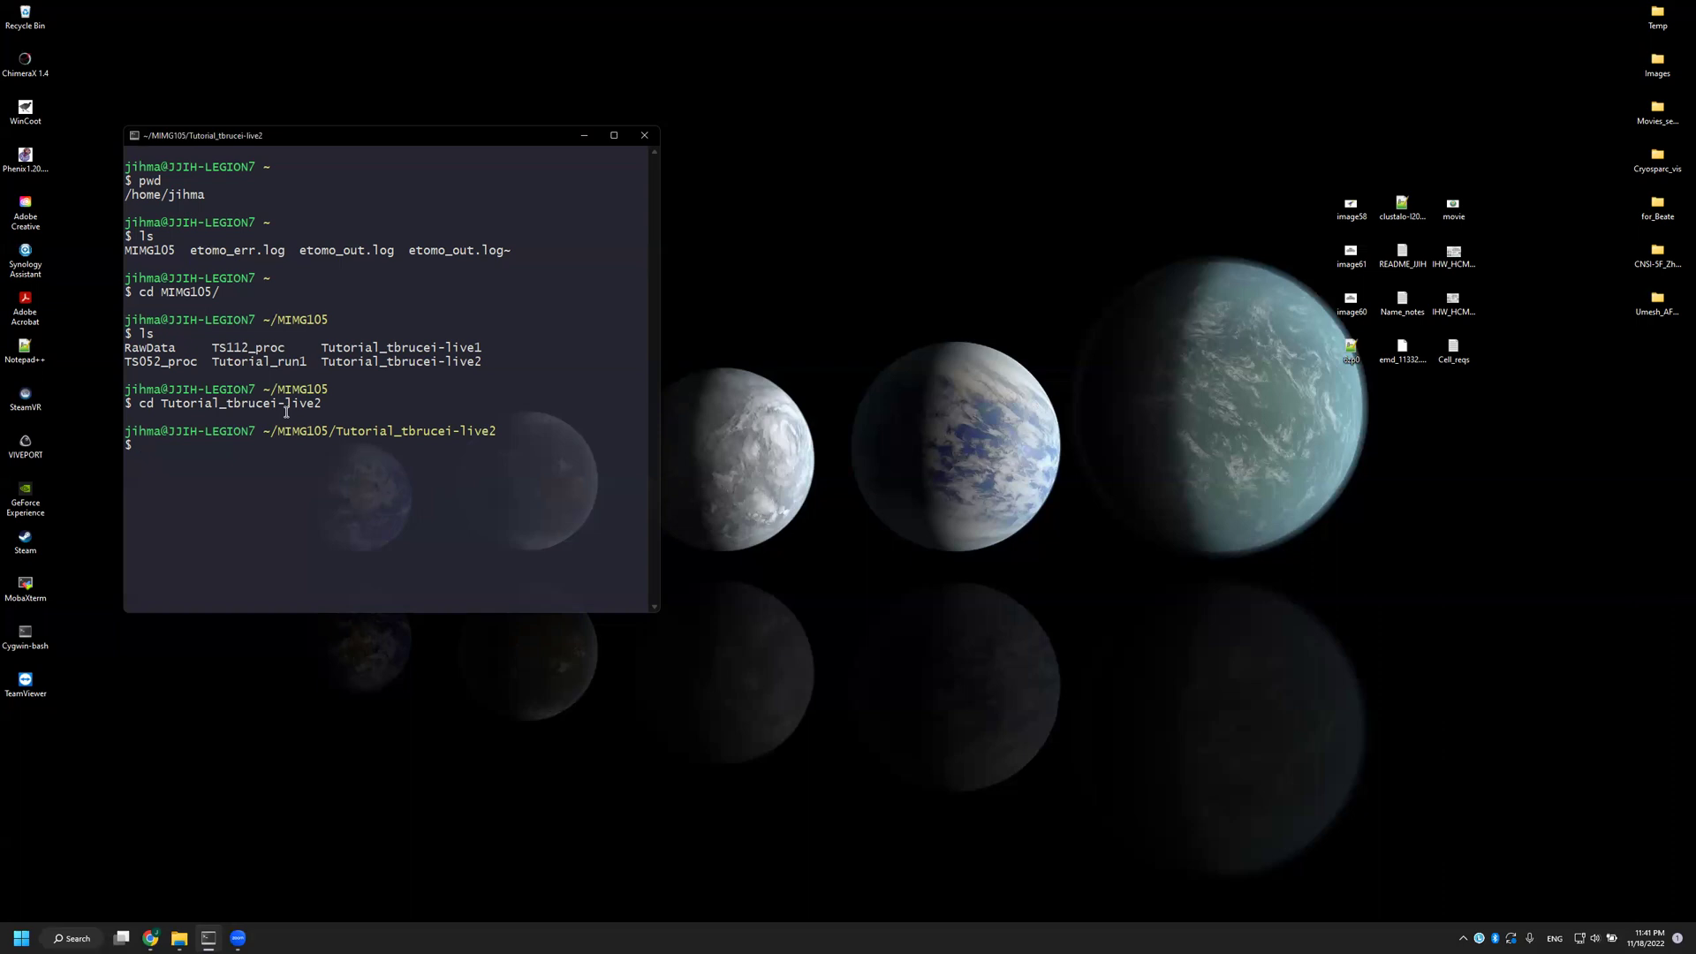
# Step: List the tutorial folder's full contents with ls
pyautogui.write('ls')
pyautogui.press('Return')
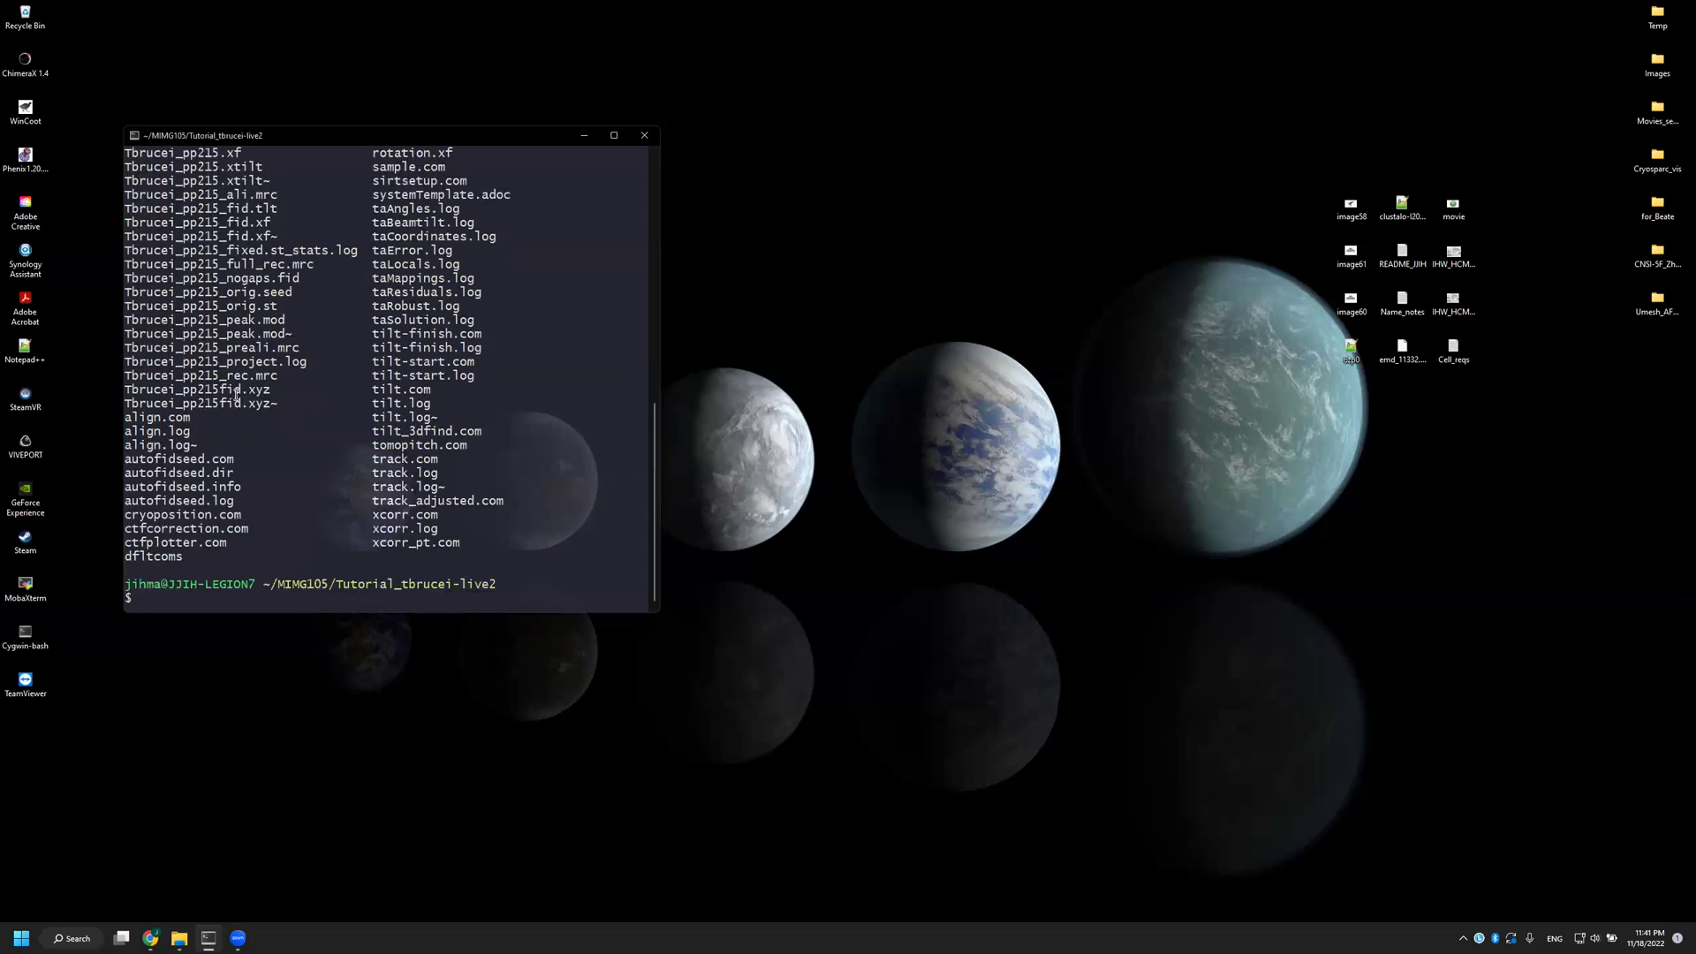
pyautogui.scroll(9, 336, 398)
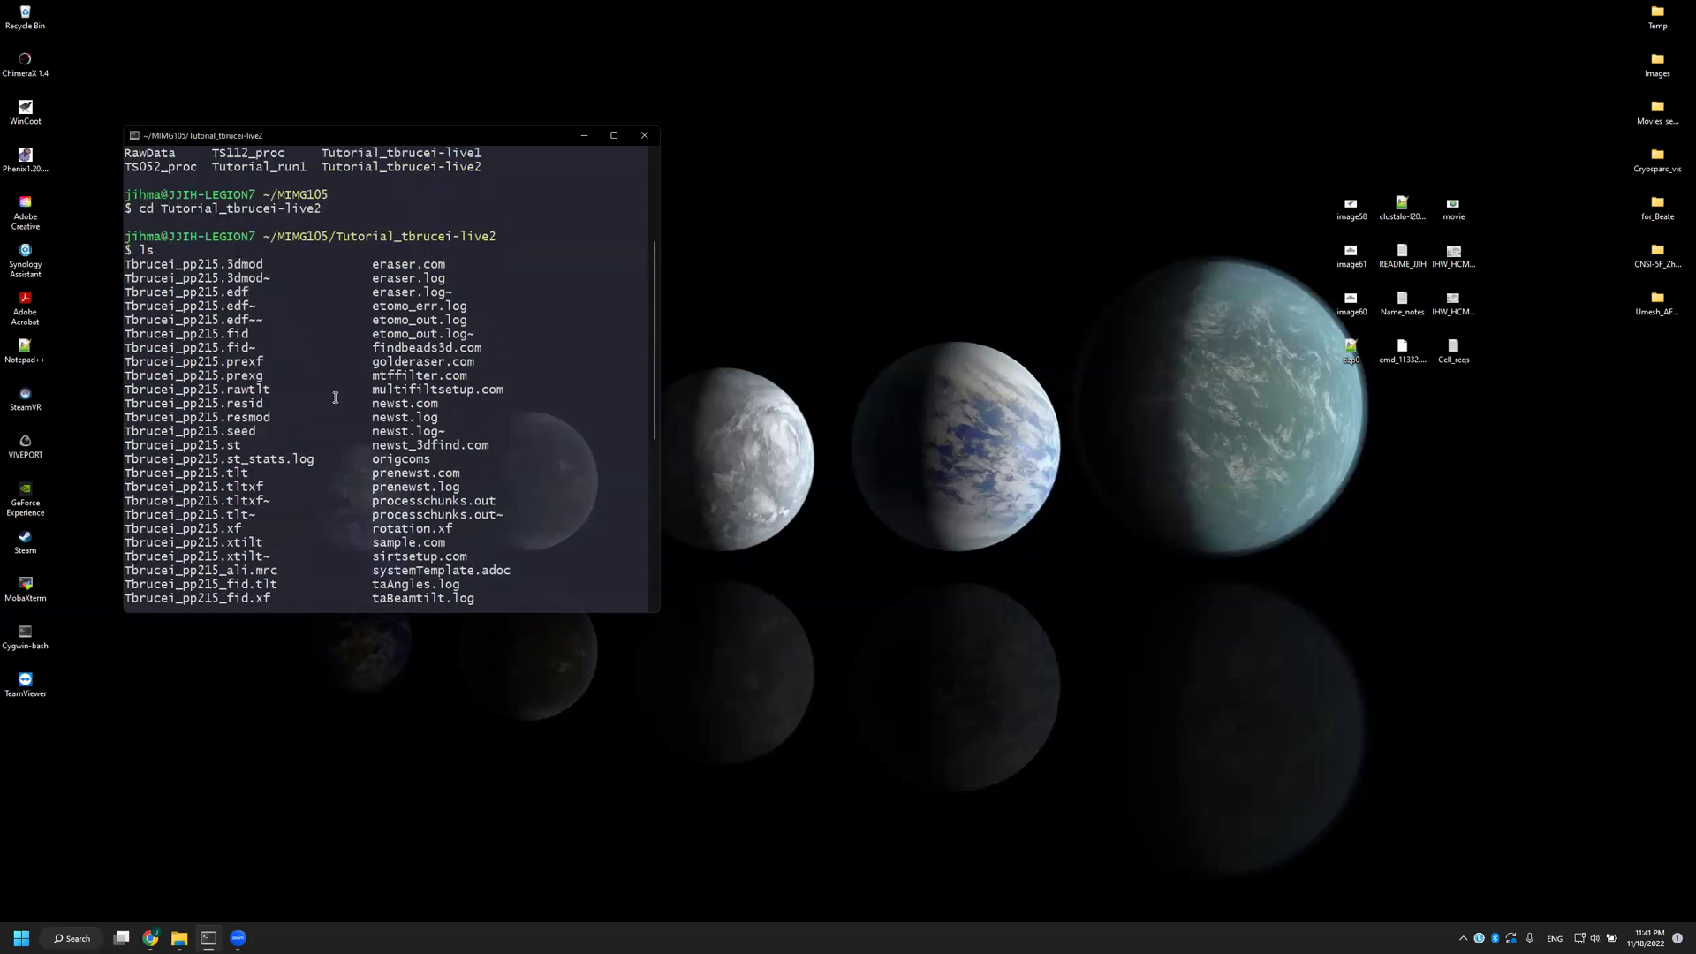
pyautogui.scroll(-9, 336, 398)
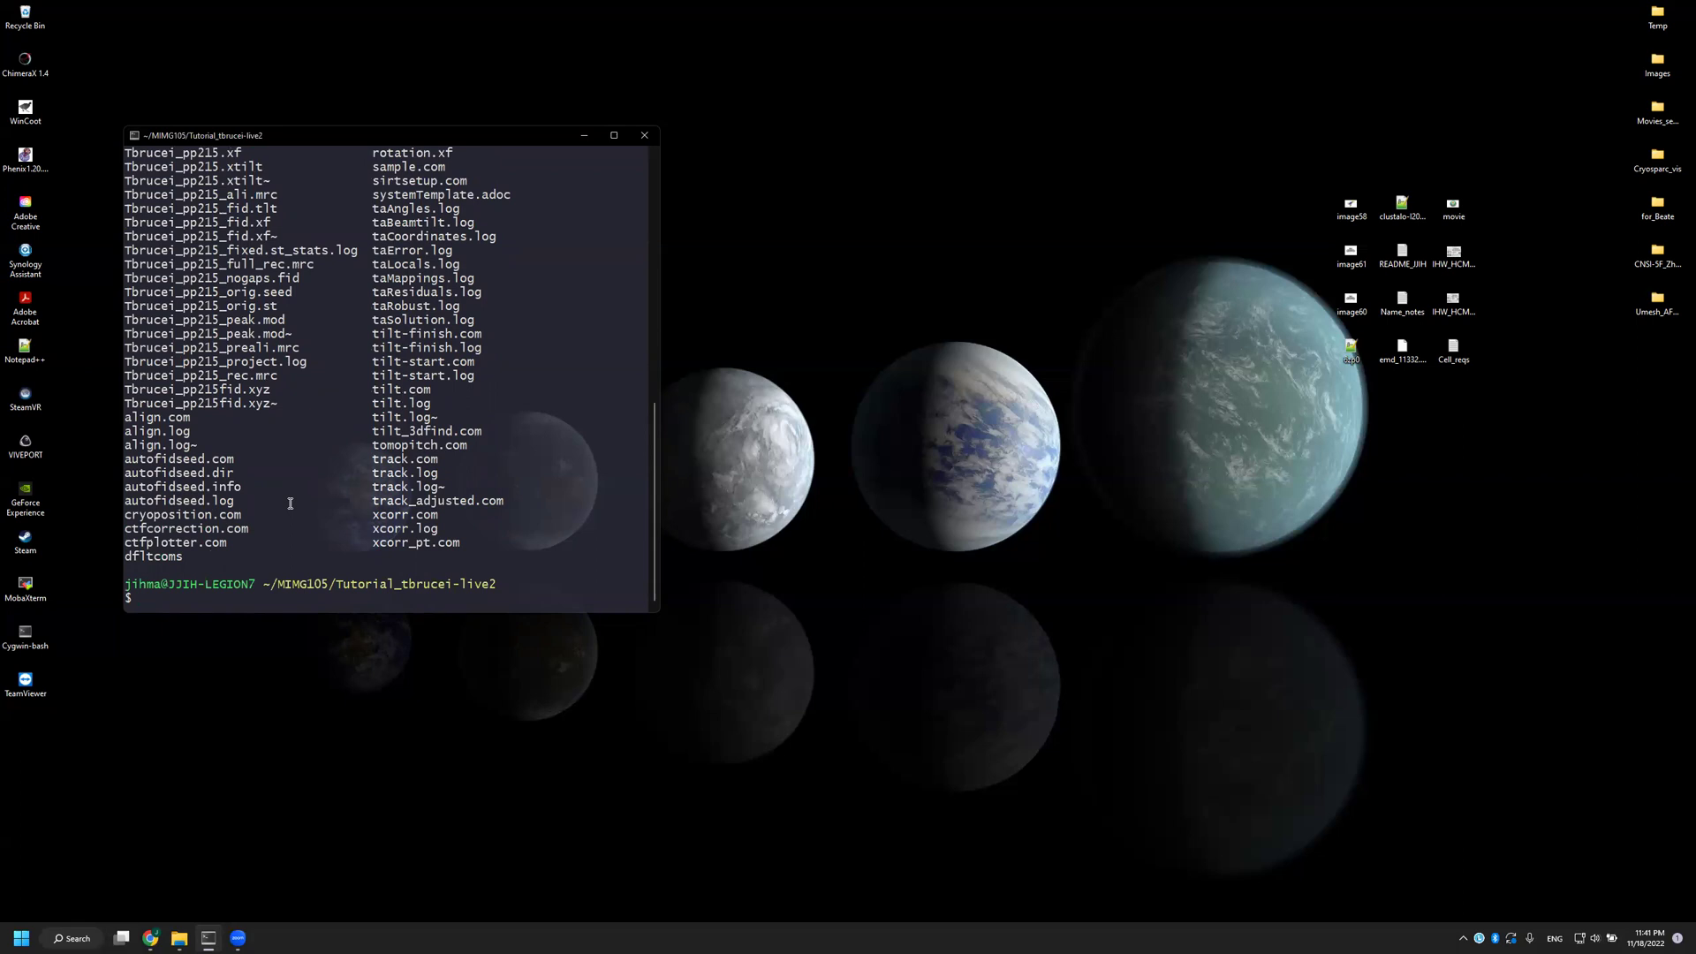
# Step: List only the .mrc files and select the Tbrucei_pp215_full_rec.mrc and Tbrucei_pp215_rec.mrc names
pyautogui.write('ls *.mrc')
pyautogui.press('Return')
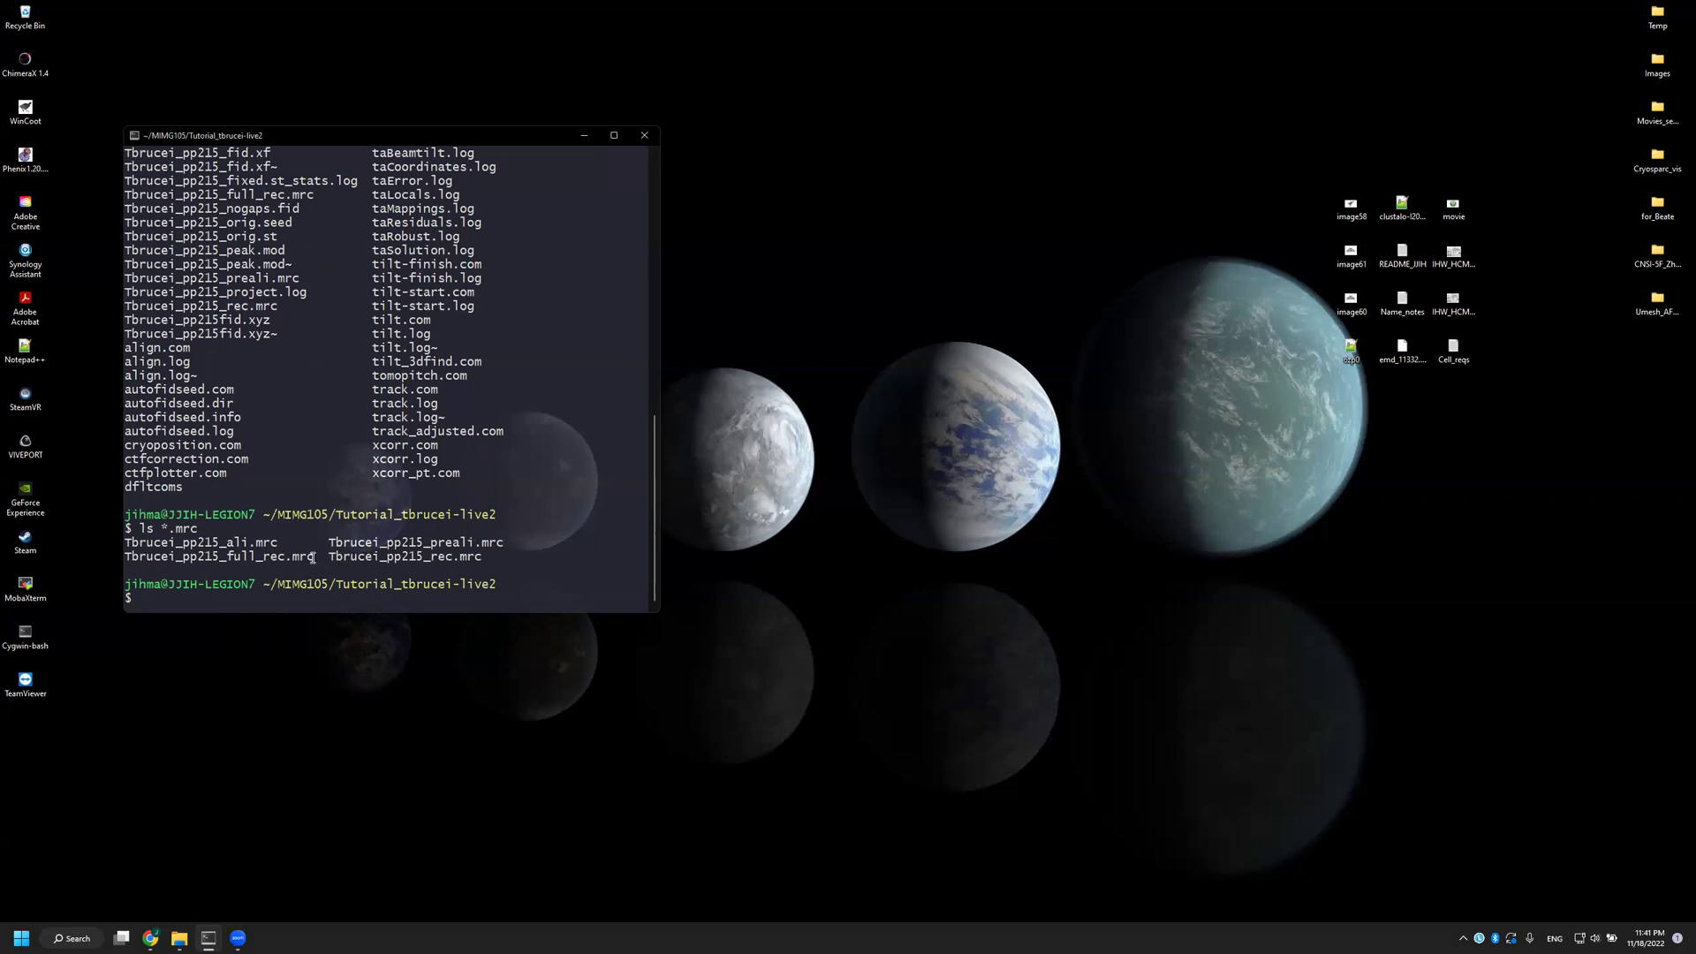
pyautogui.doubleClick(157, 558)
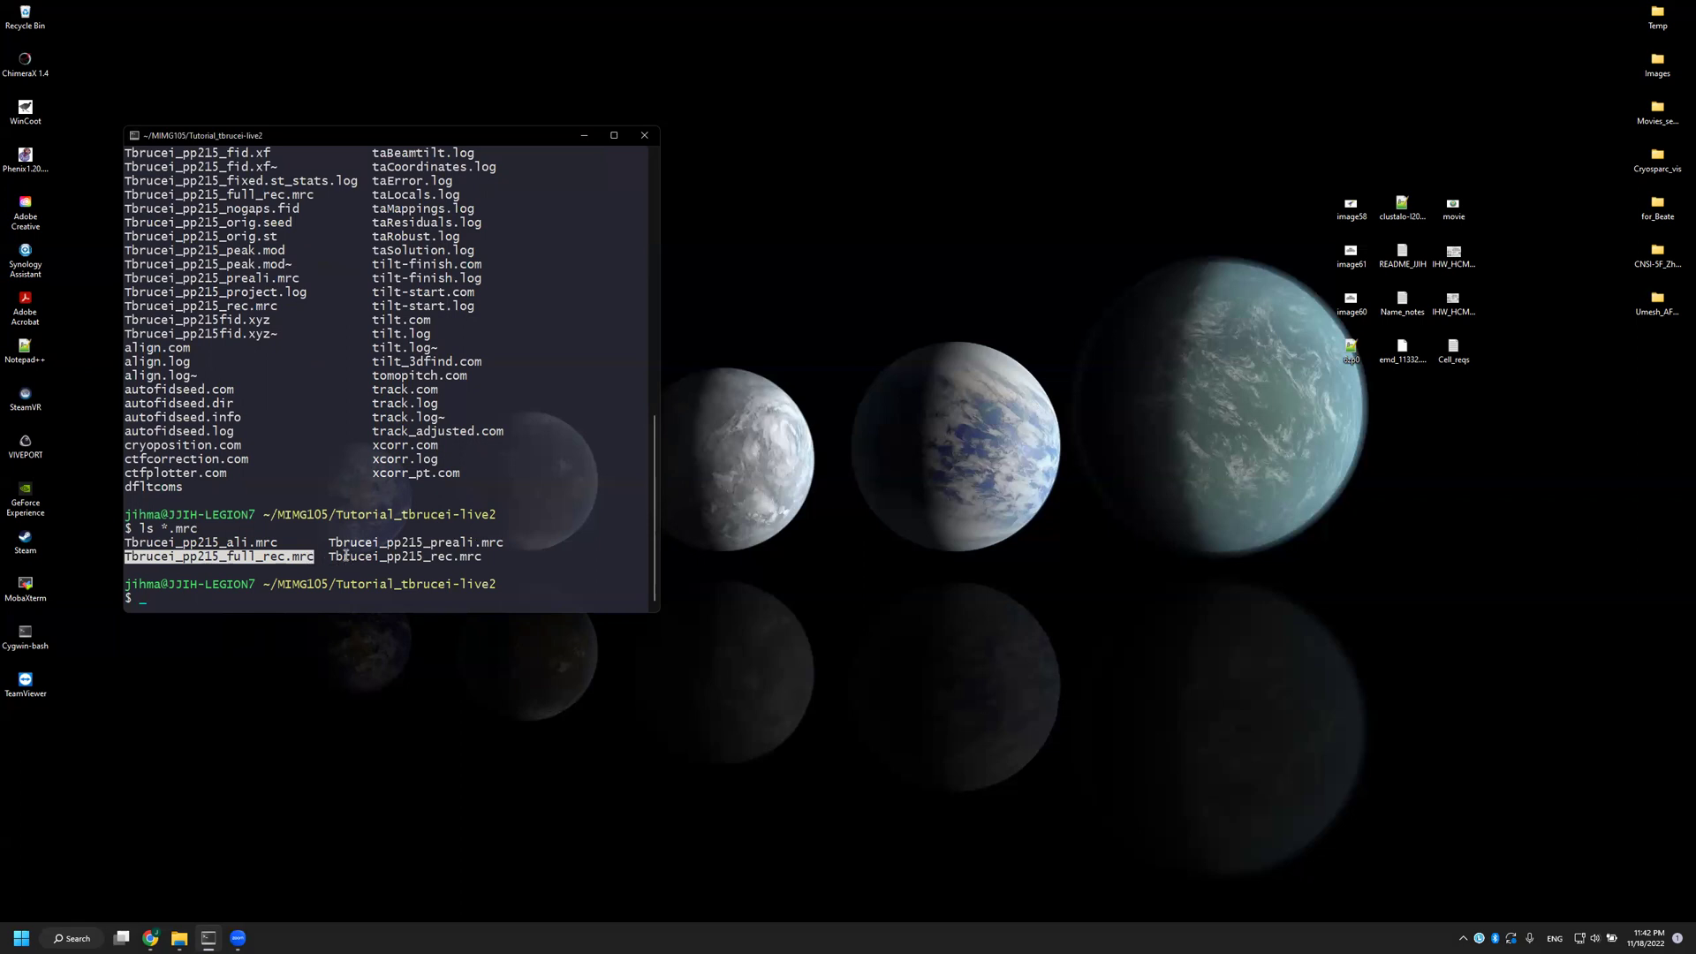
pyautogui.doubleClick(399, 556)
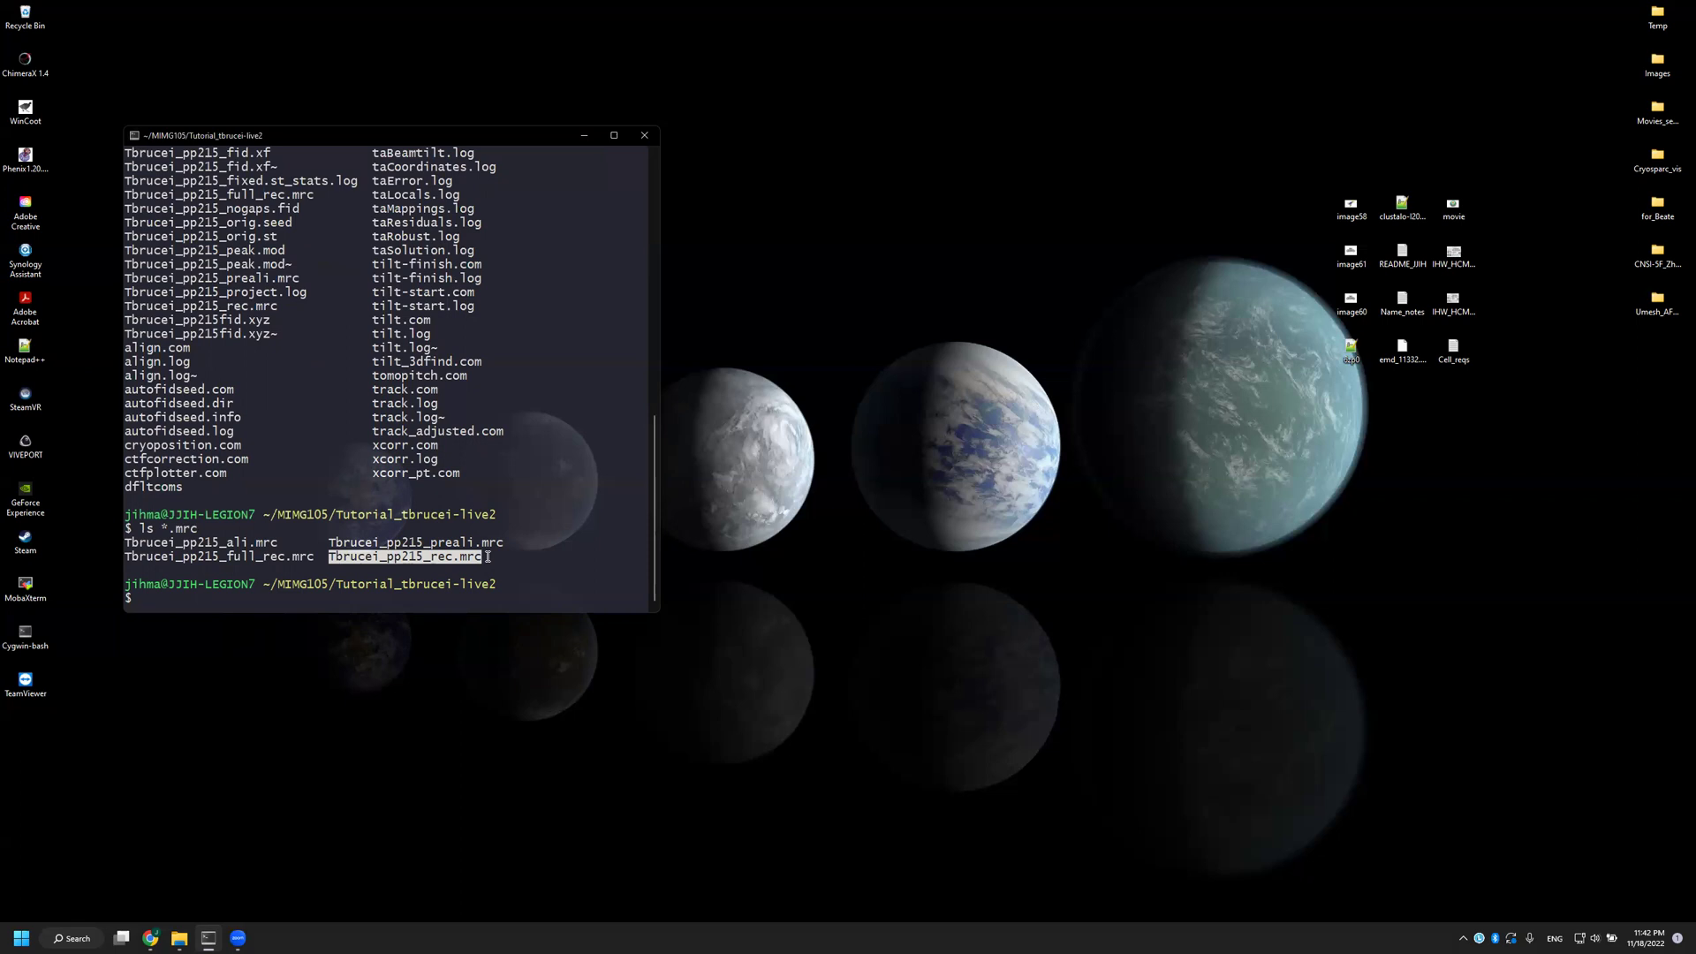
pyautogui.click(437, 558)
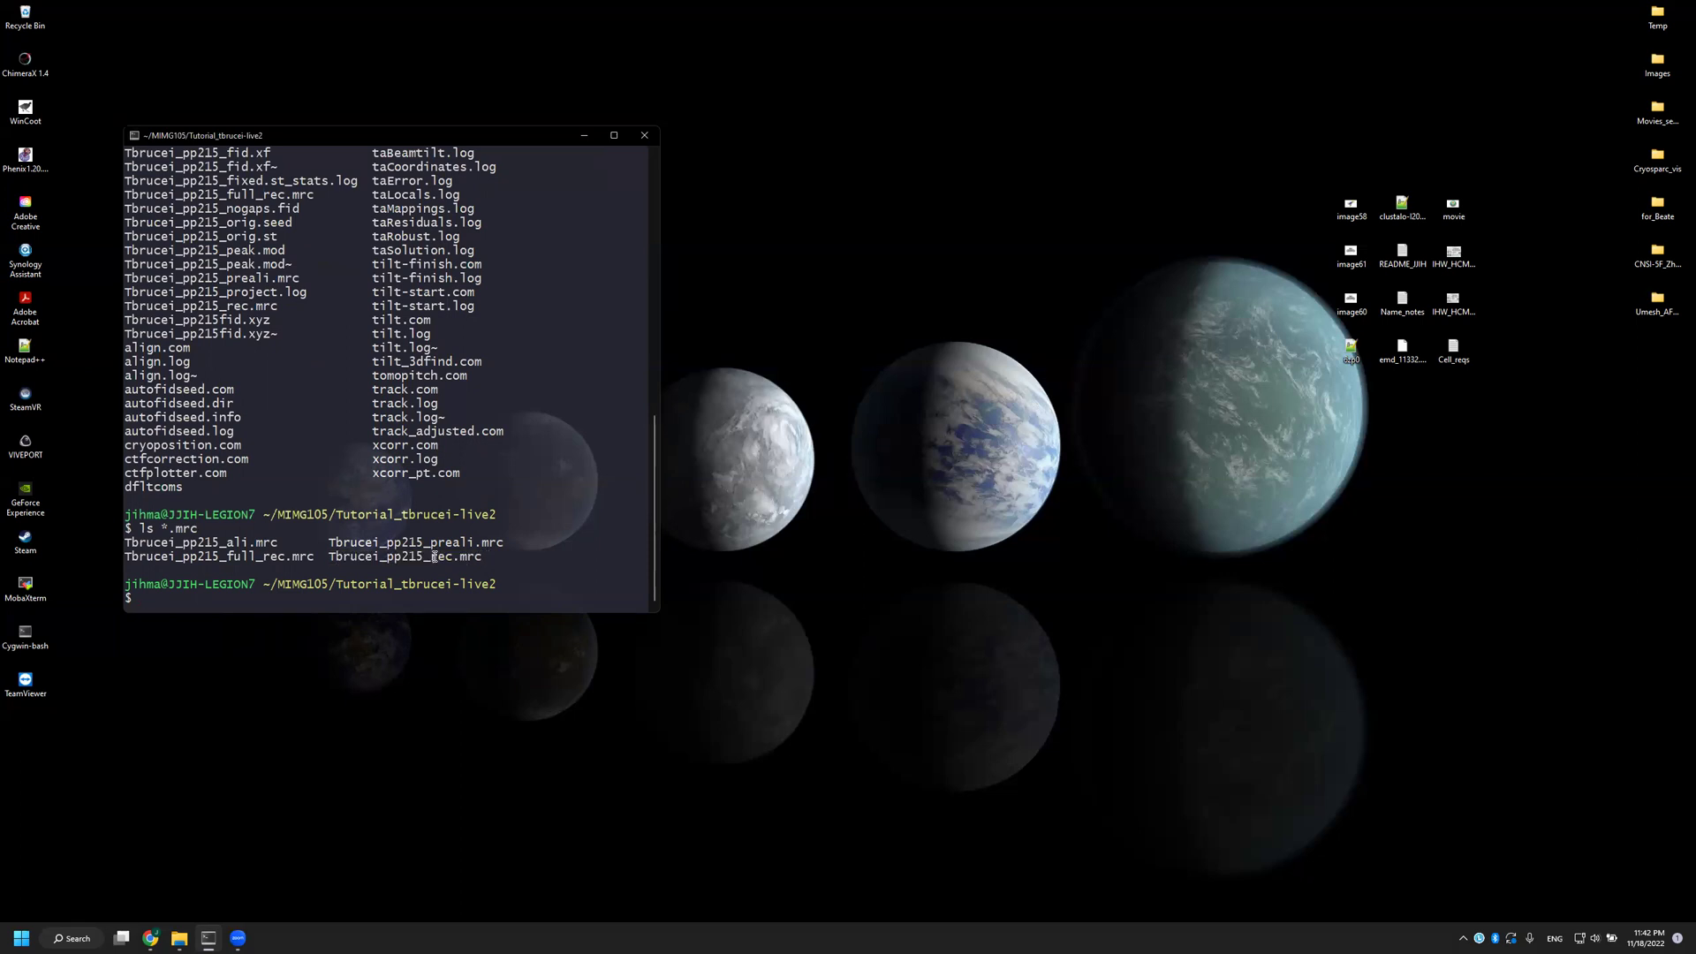
pyautogui.doubleClick(361, 557)
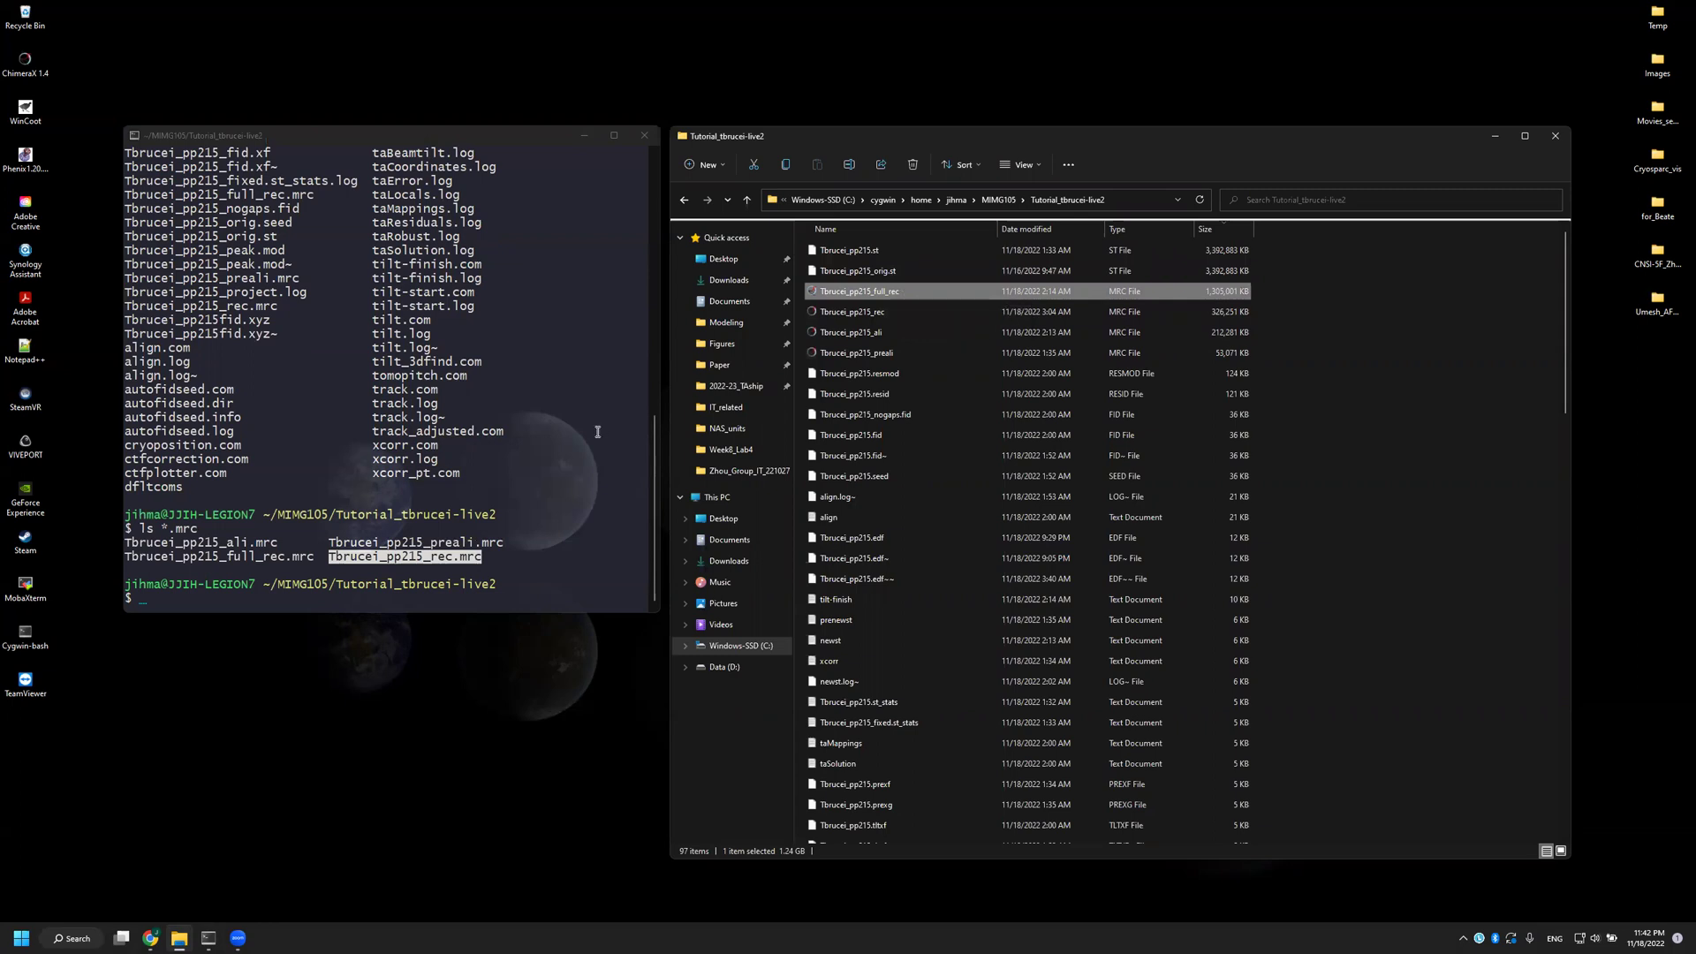
# Step: Search 'ucsf chimerax' in a new Chrome tab, reach its download page, then minimize Chrome
pyautogui.click(151, 939)
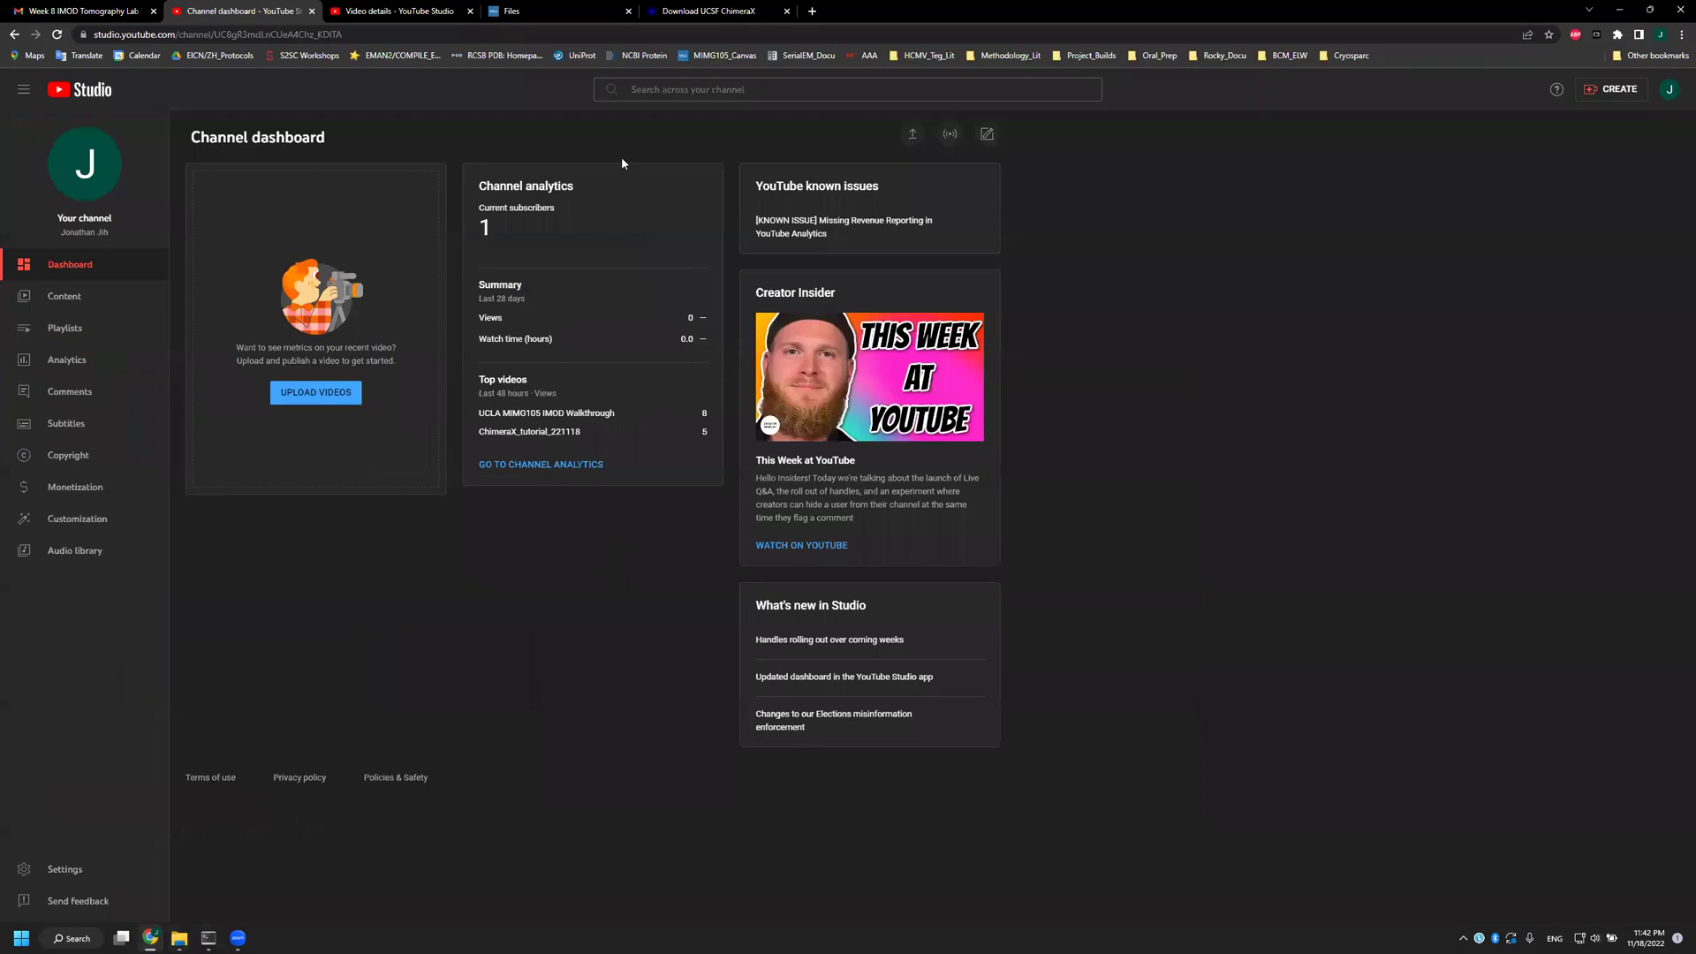
pyautogui.click(677, 14)
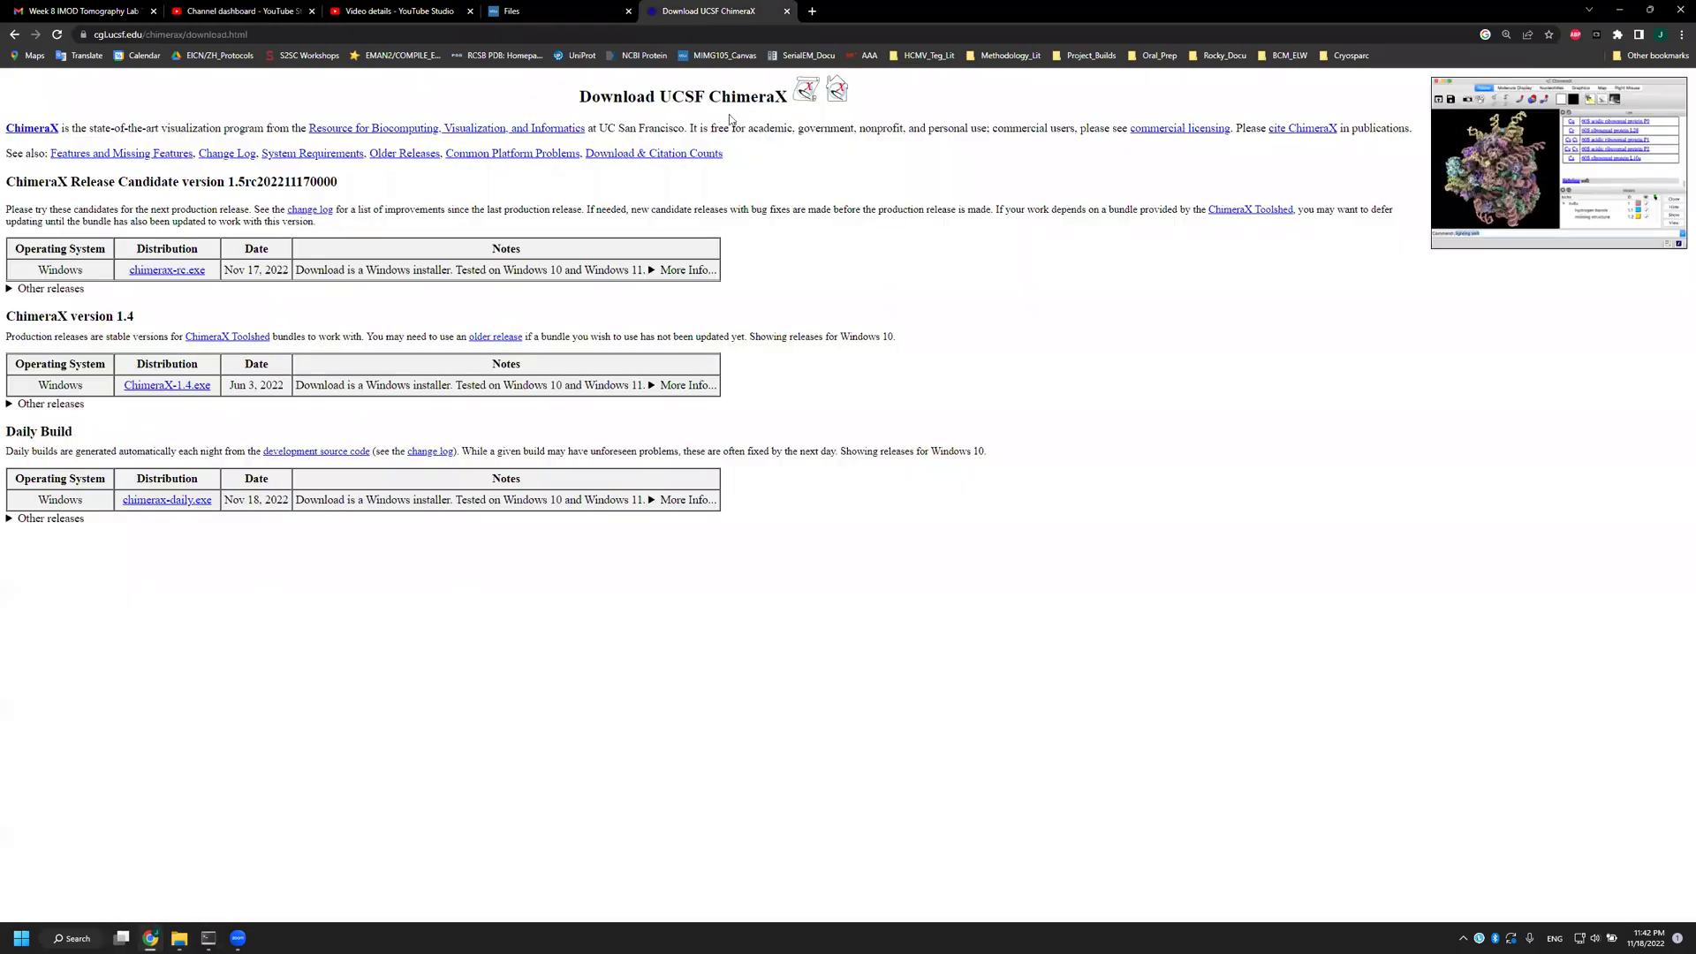
pyautogui.hotkey('ctrl', 't')
pyautogui.write('ucs')
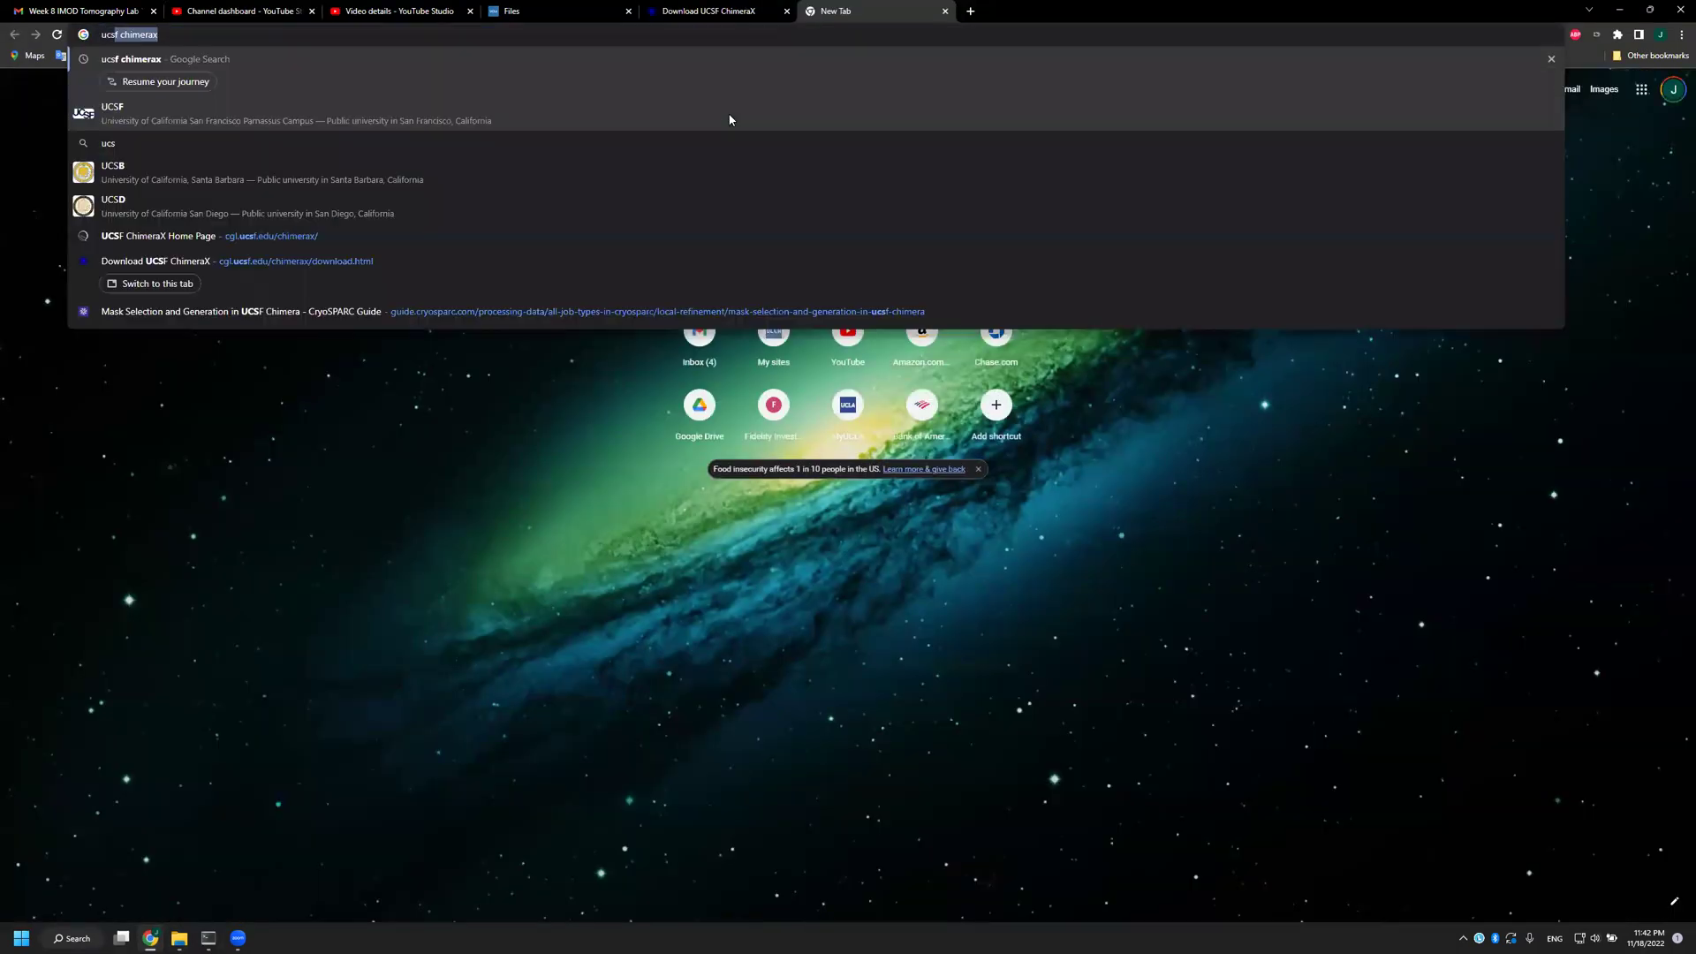
pyautogui.write('f c')
pyautogui.press('Return')
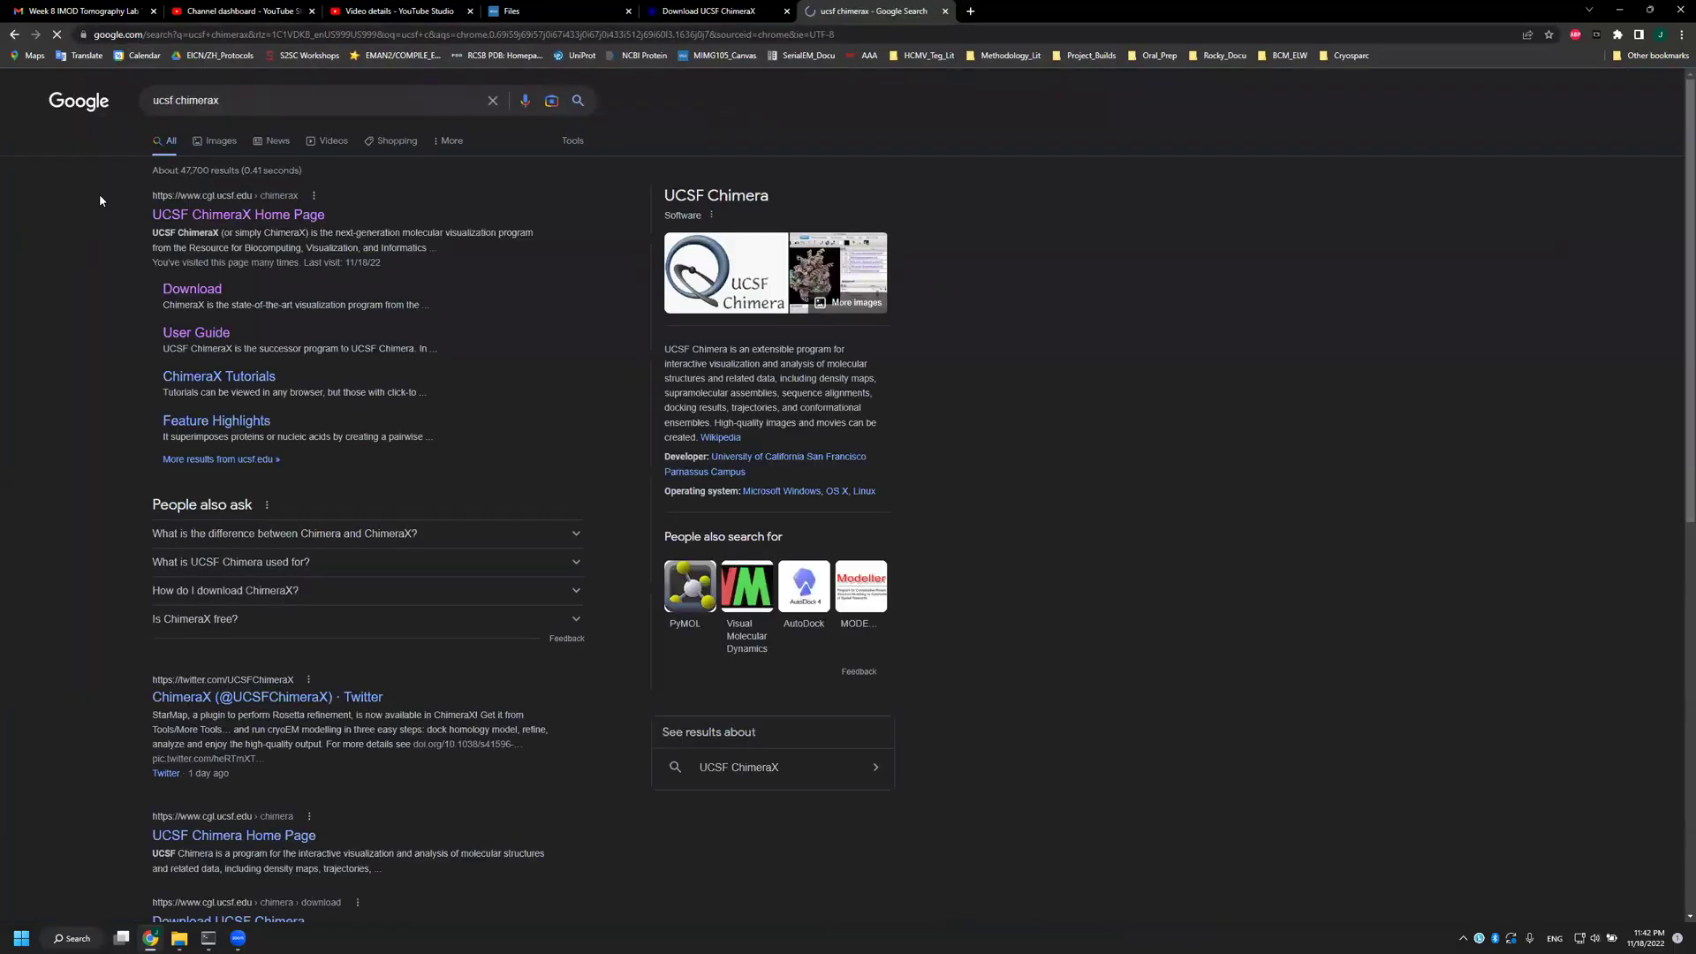
pyautogui.click(219, 217)
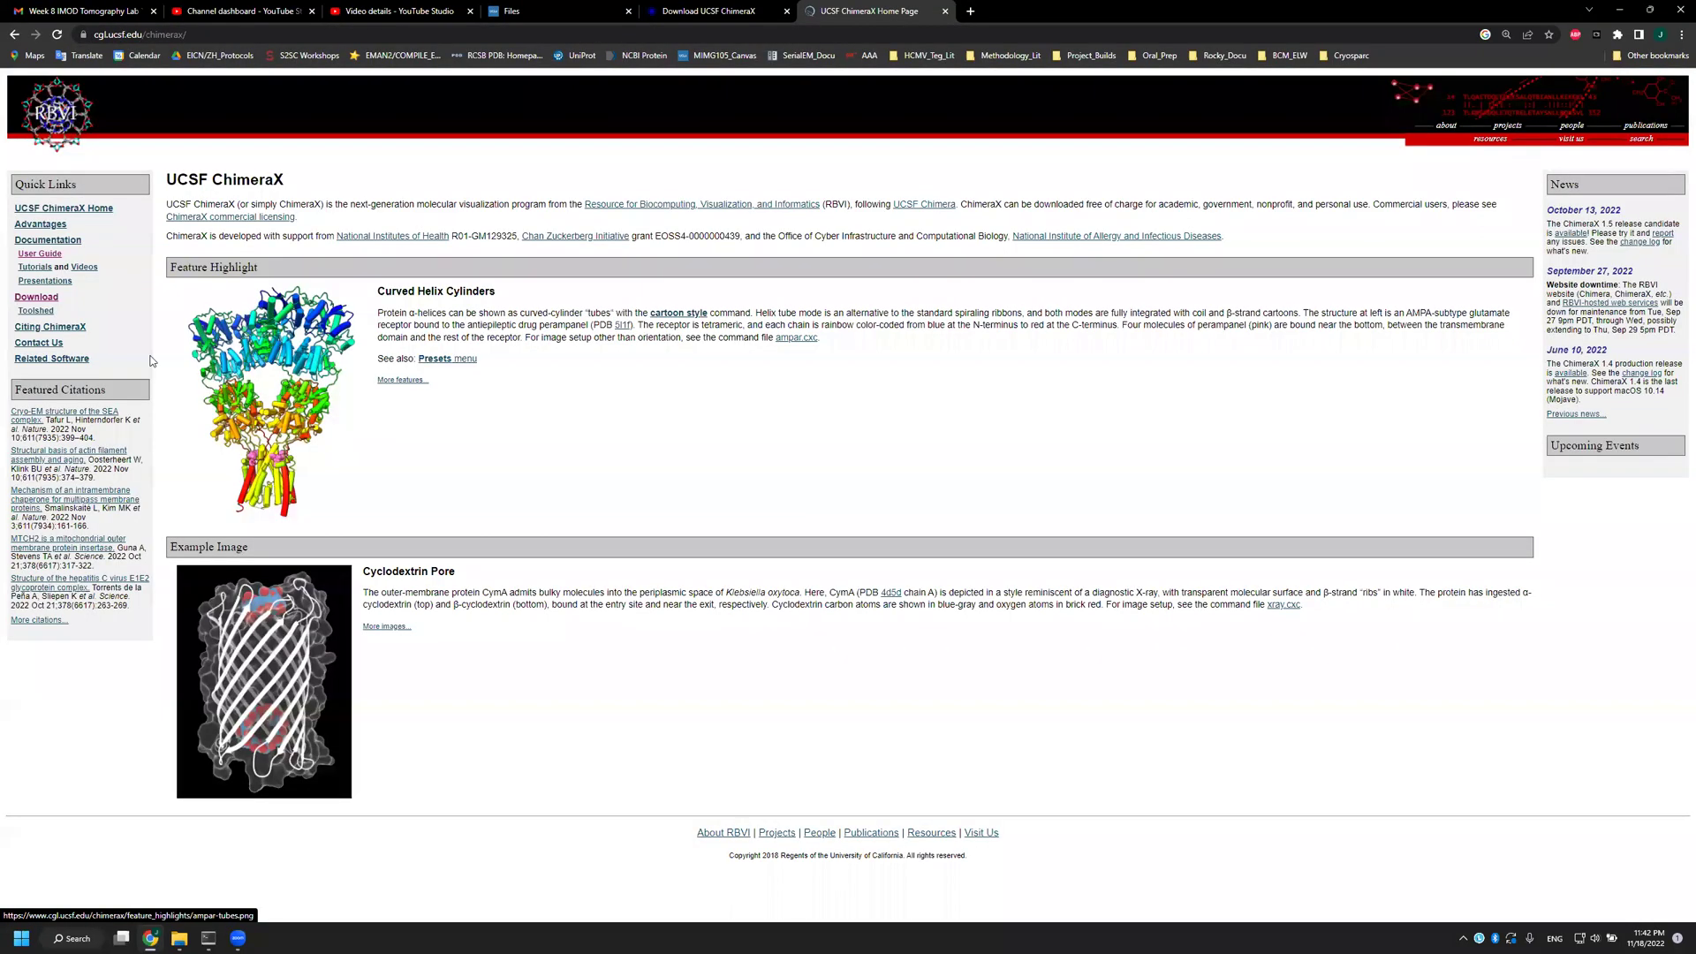
pyautogui.click(42, 303)
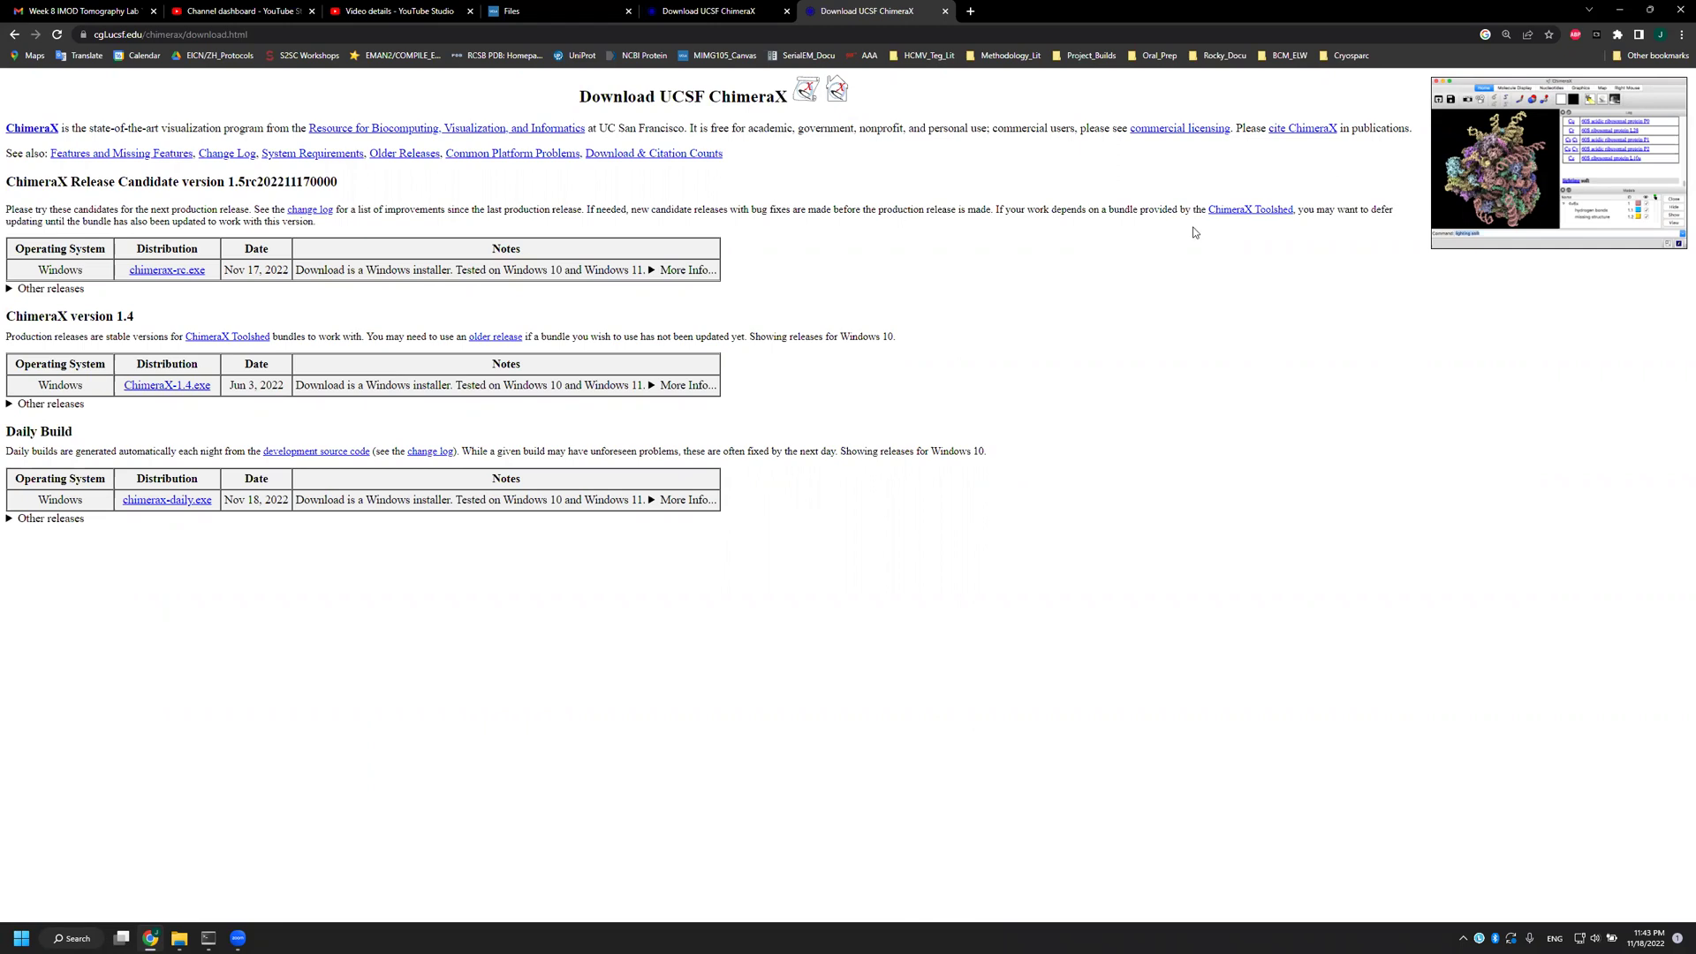
pyautogui.click(1620, 7)
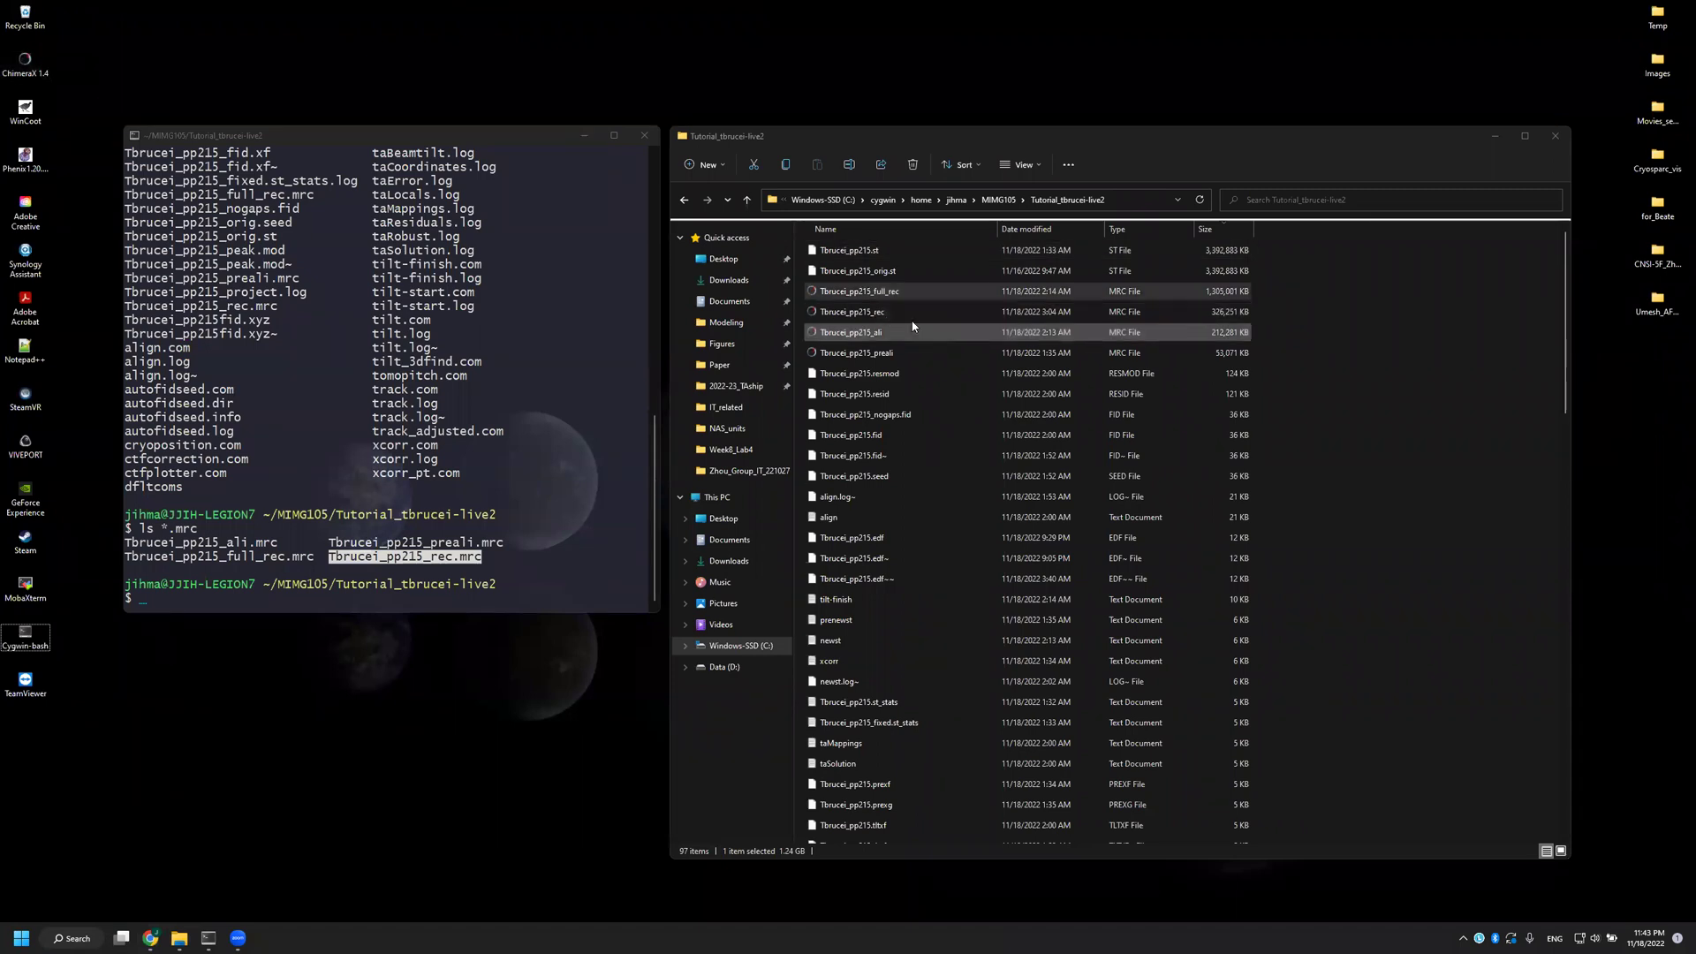
# Step: Drag Tbrucei_pp215_full_rec.mrc onto the ChimeraX icon to load it as model #1
pyautogui.click(895, 302)
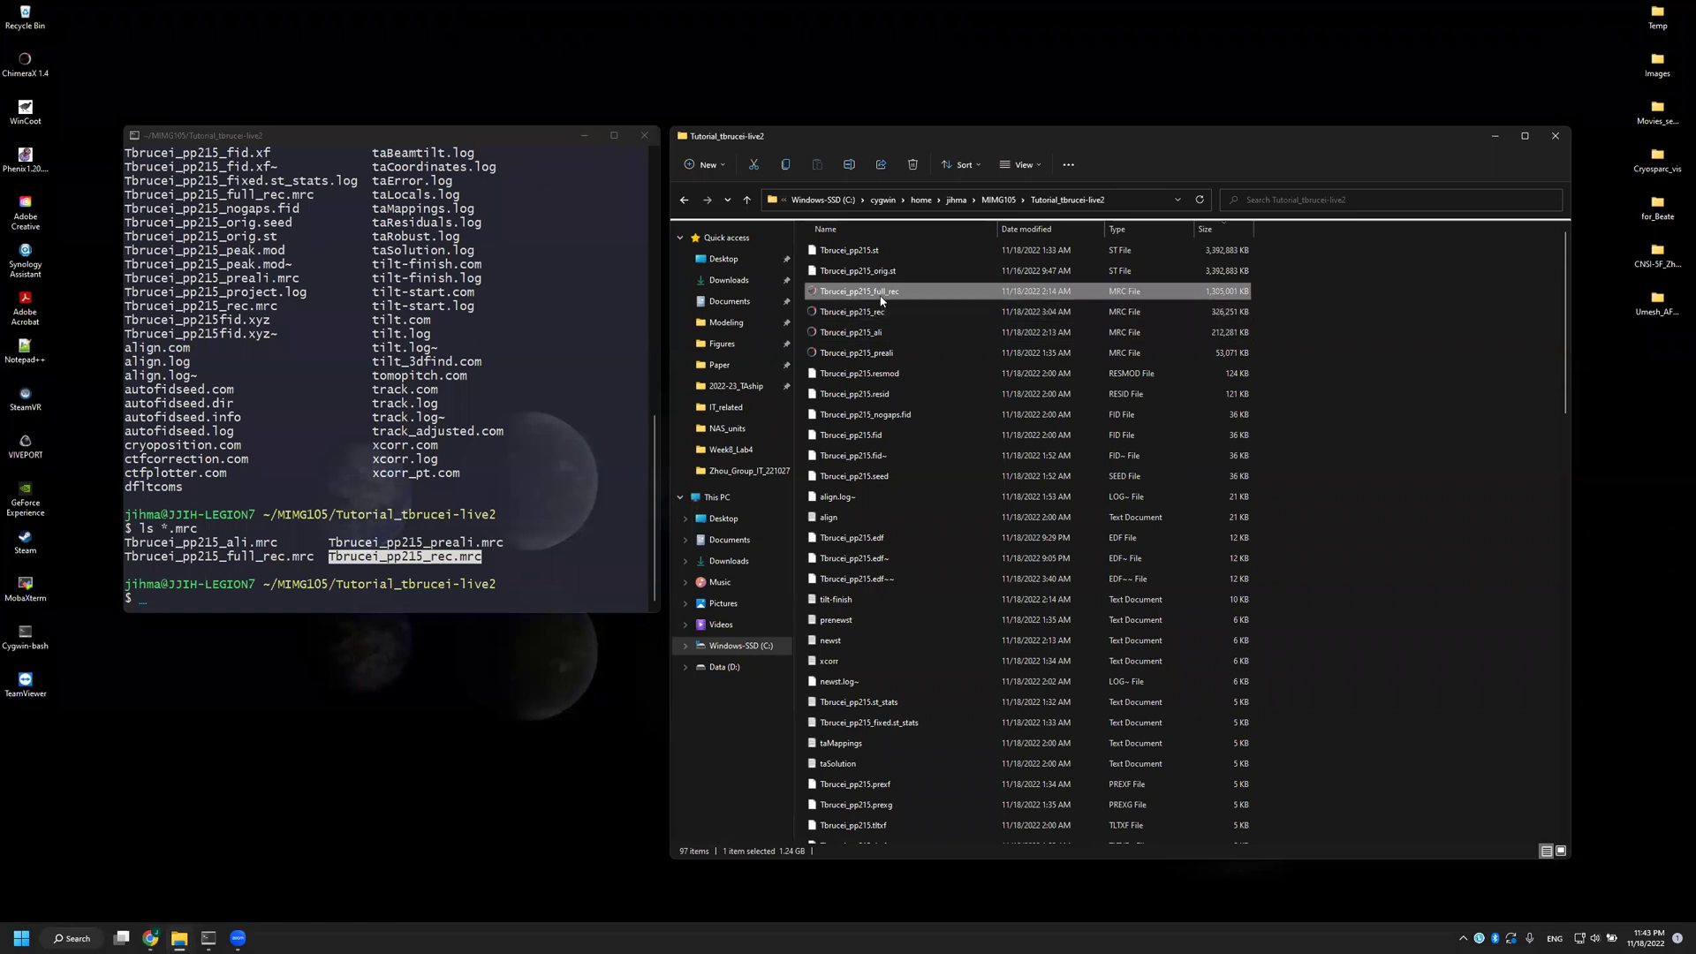
pyautogui.moveTo(881, 300); pyautogui.dragTo(10, 71)
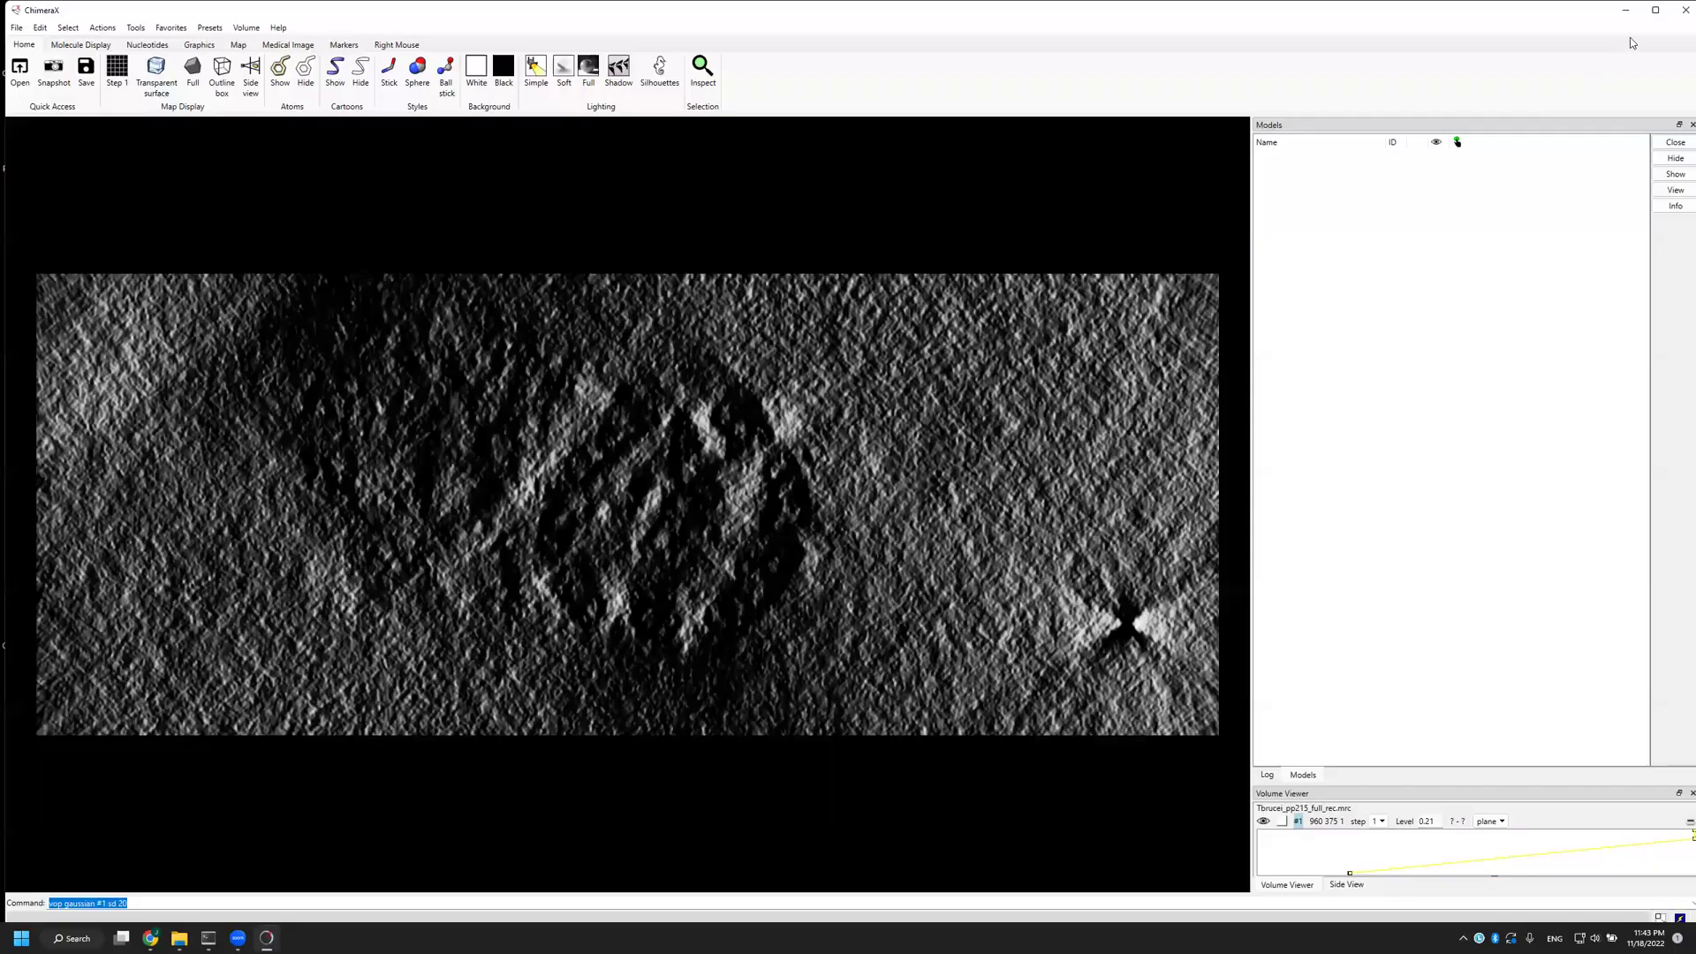
# Step: Maximize ChimeraX and enlarge the Volume Viewer panel
pyautogui.click(1655, 11)
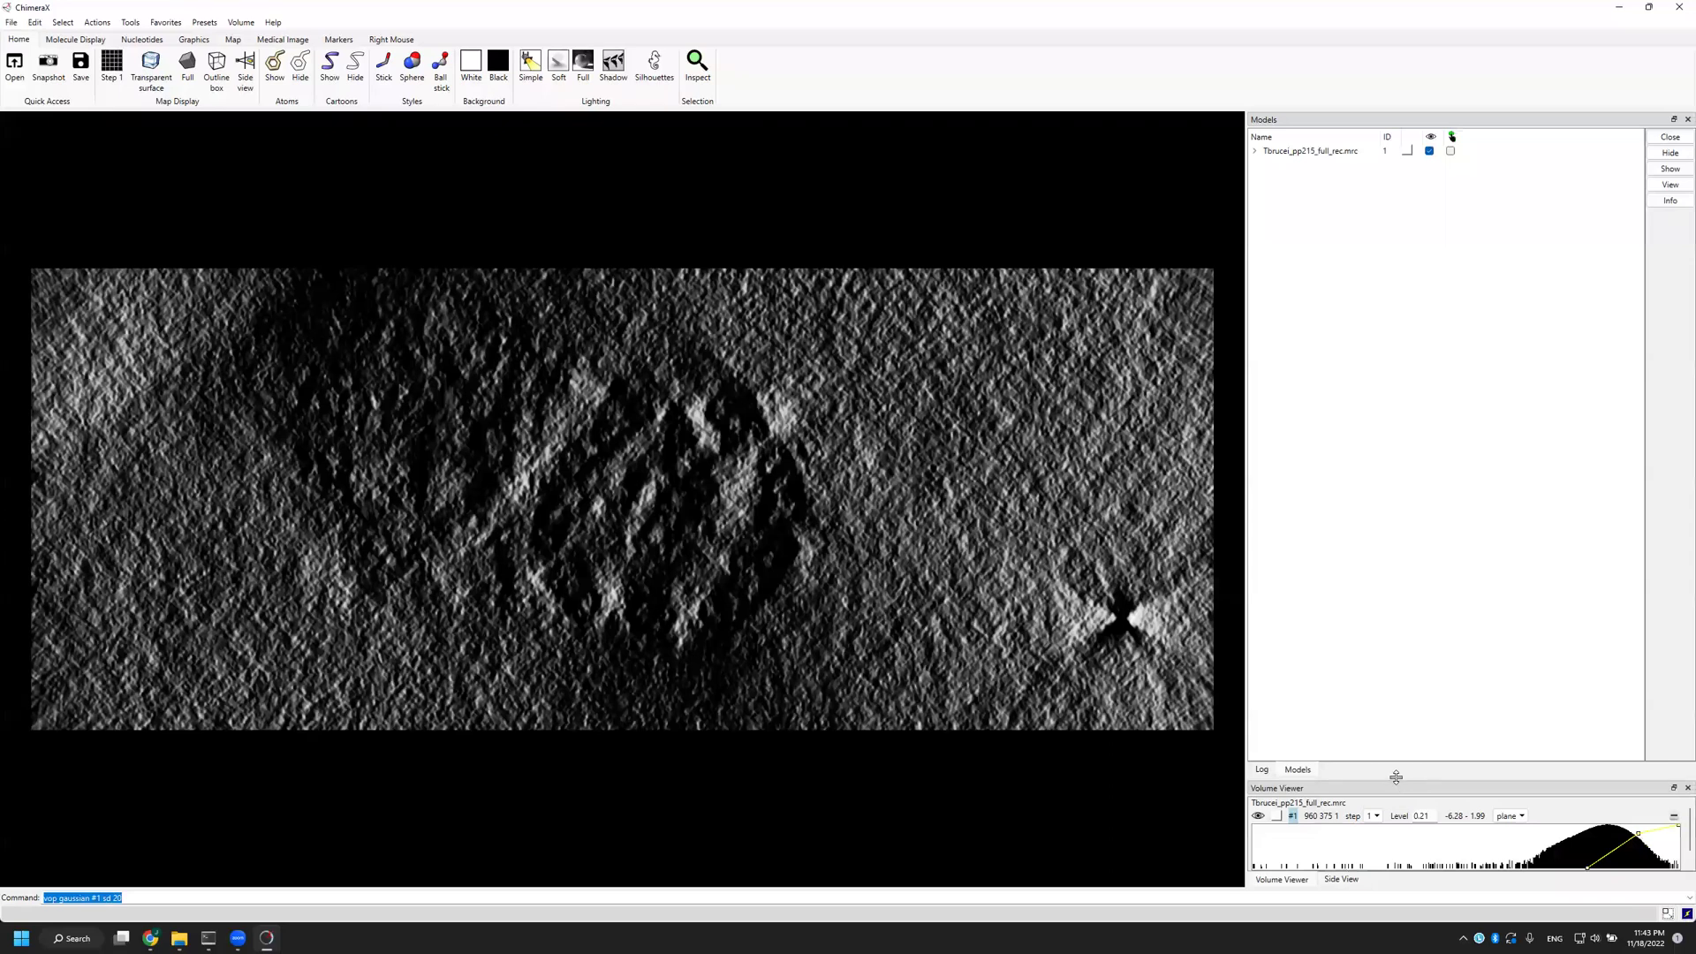
pyautogui.moveTo(1396, 779); pyautogui.dragTo(1385, 466)
pyautogui.scroll(-1, 612, 475)
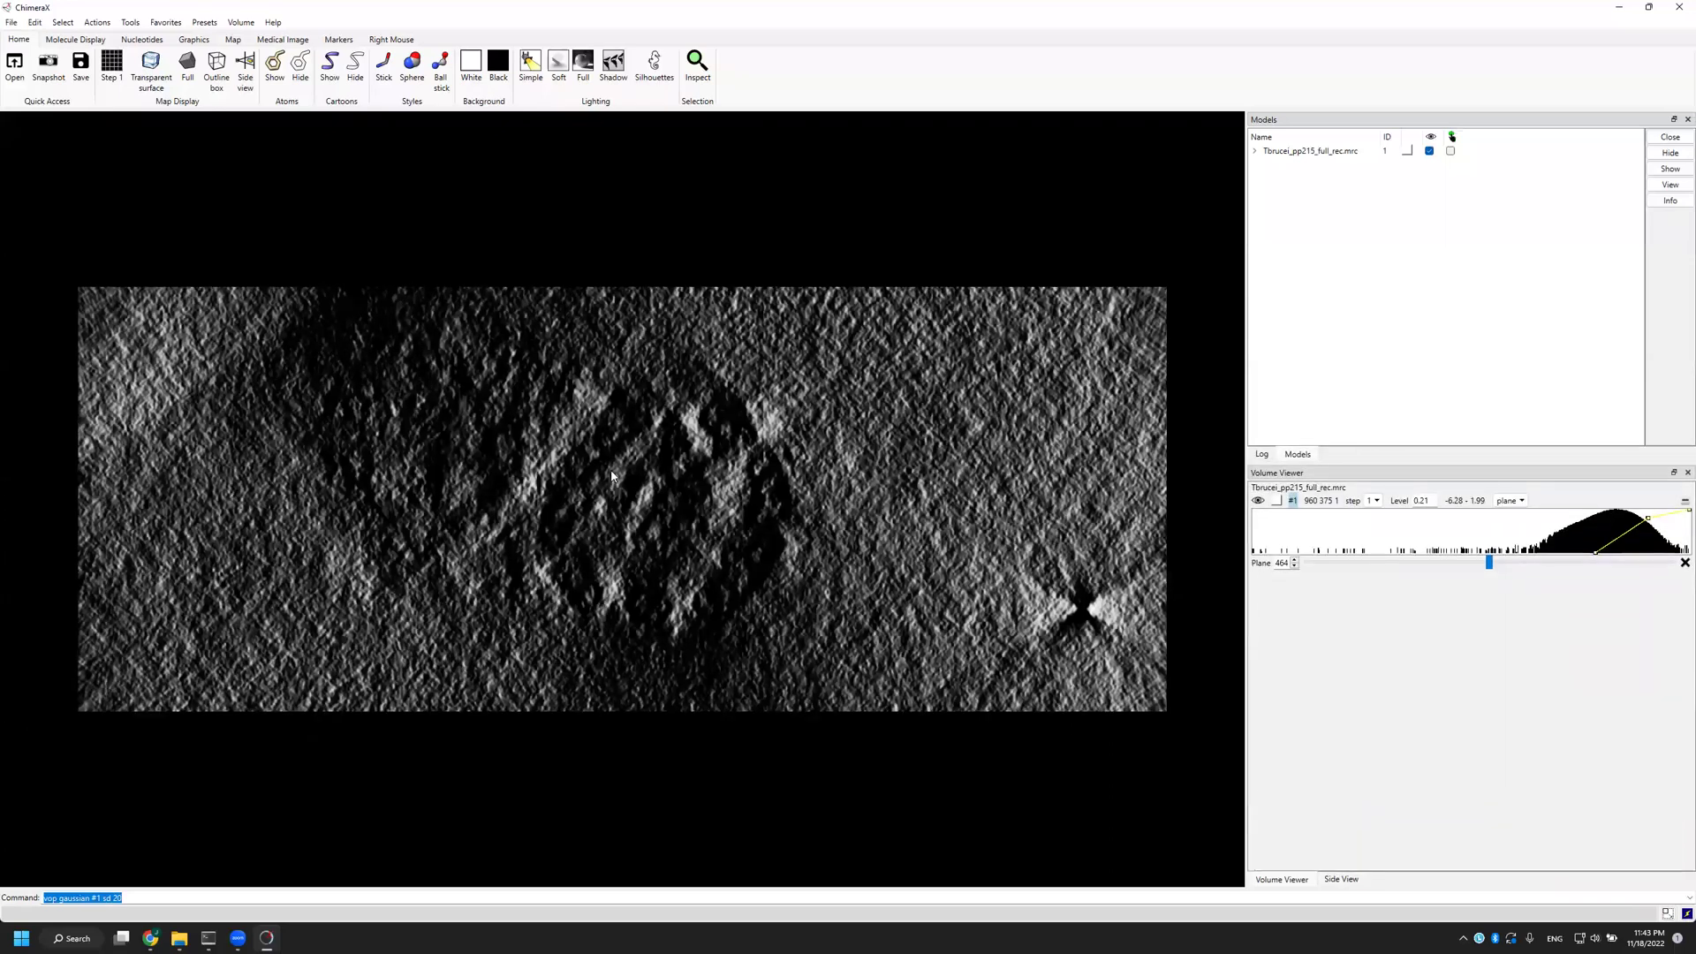
pyautogui.scroll(-2, 628, 504)
# Step: Rotate the tomogram plane 464 to lie almost level, toggling model #1 off and on
pyautogui.moveTo(635, 607); pyautogui.dragTo(614, 461)
pyautogui.moveTo(642, 616); pyautogui.dragTo(623, 499)
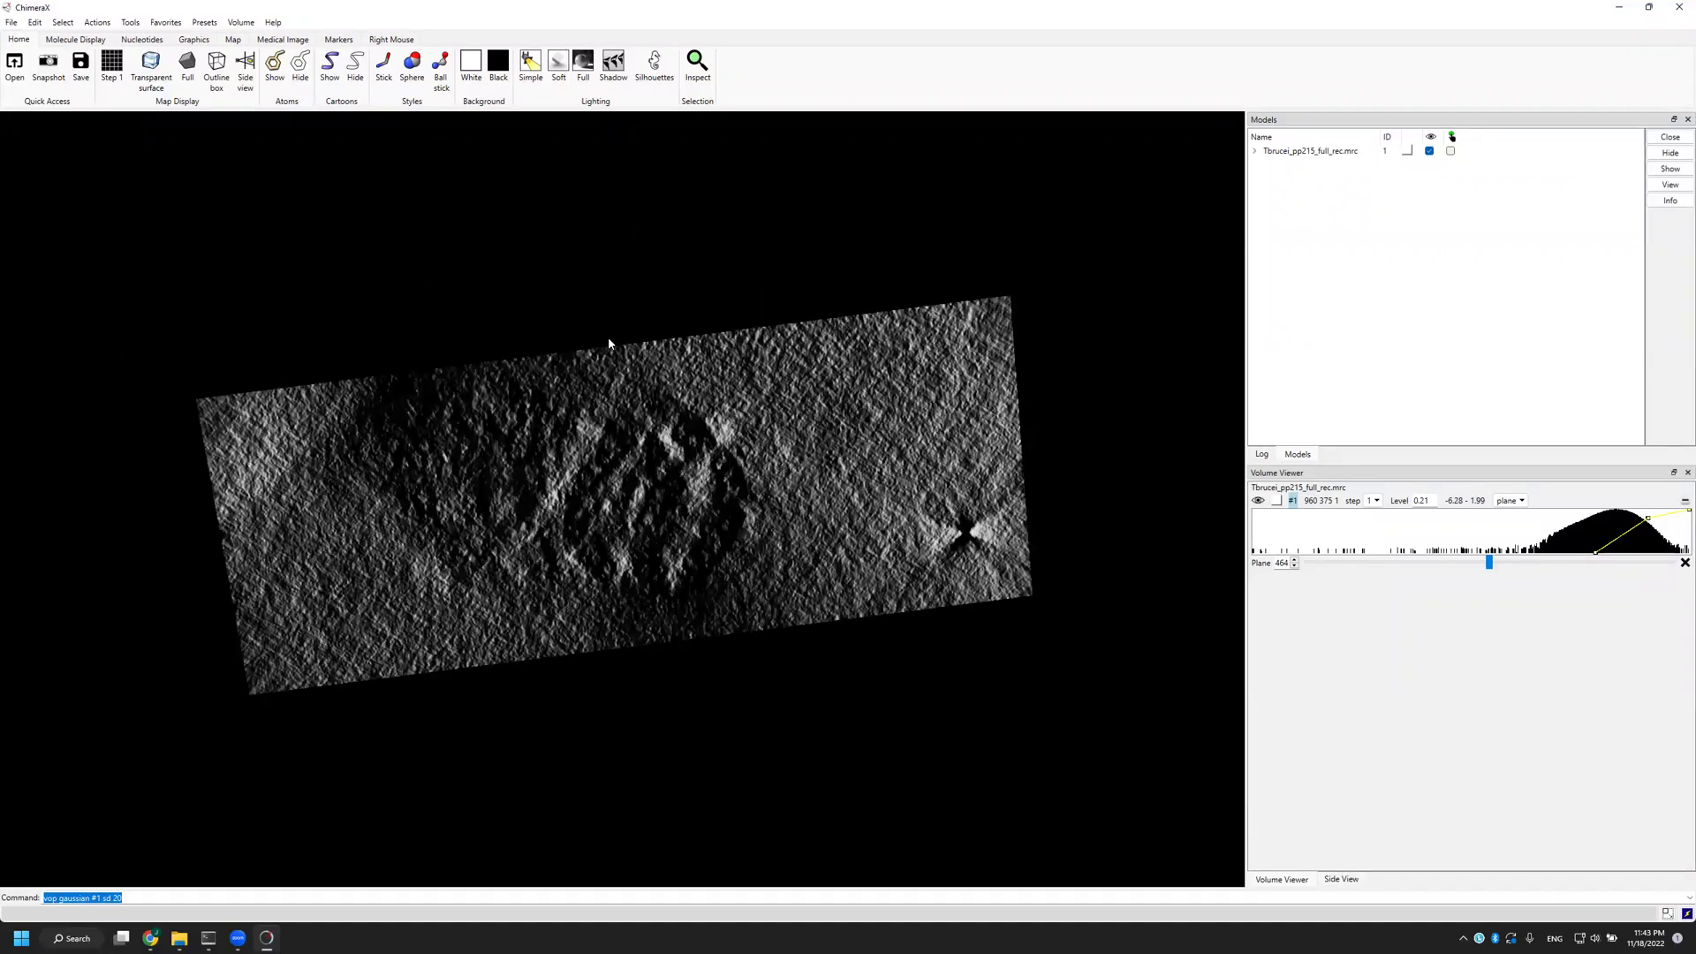
pyautogui.moveTo(608, 342); pyautogui.dragTo(498, 650)
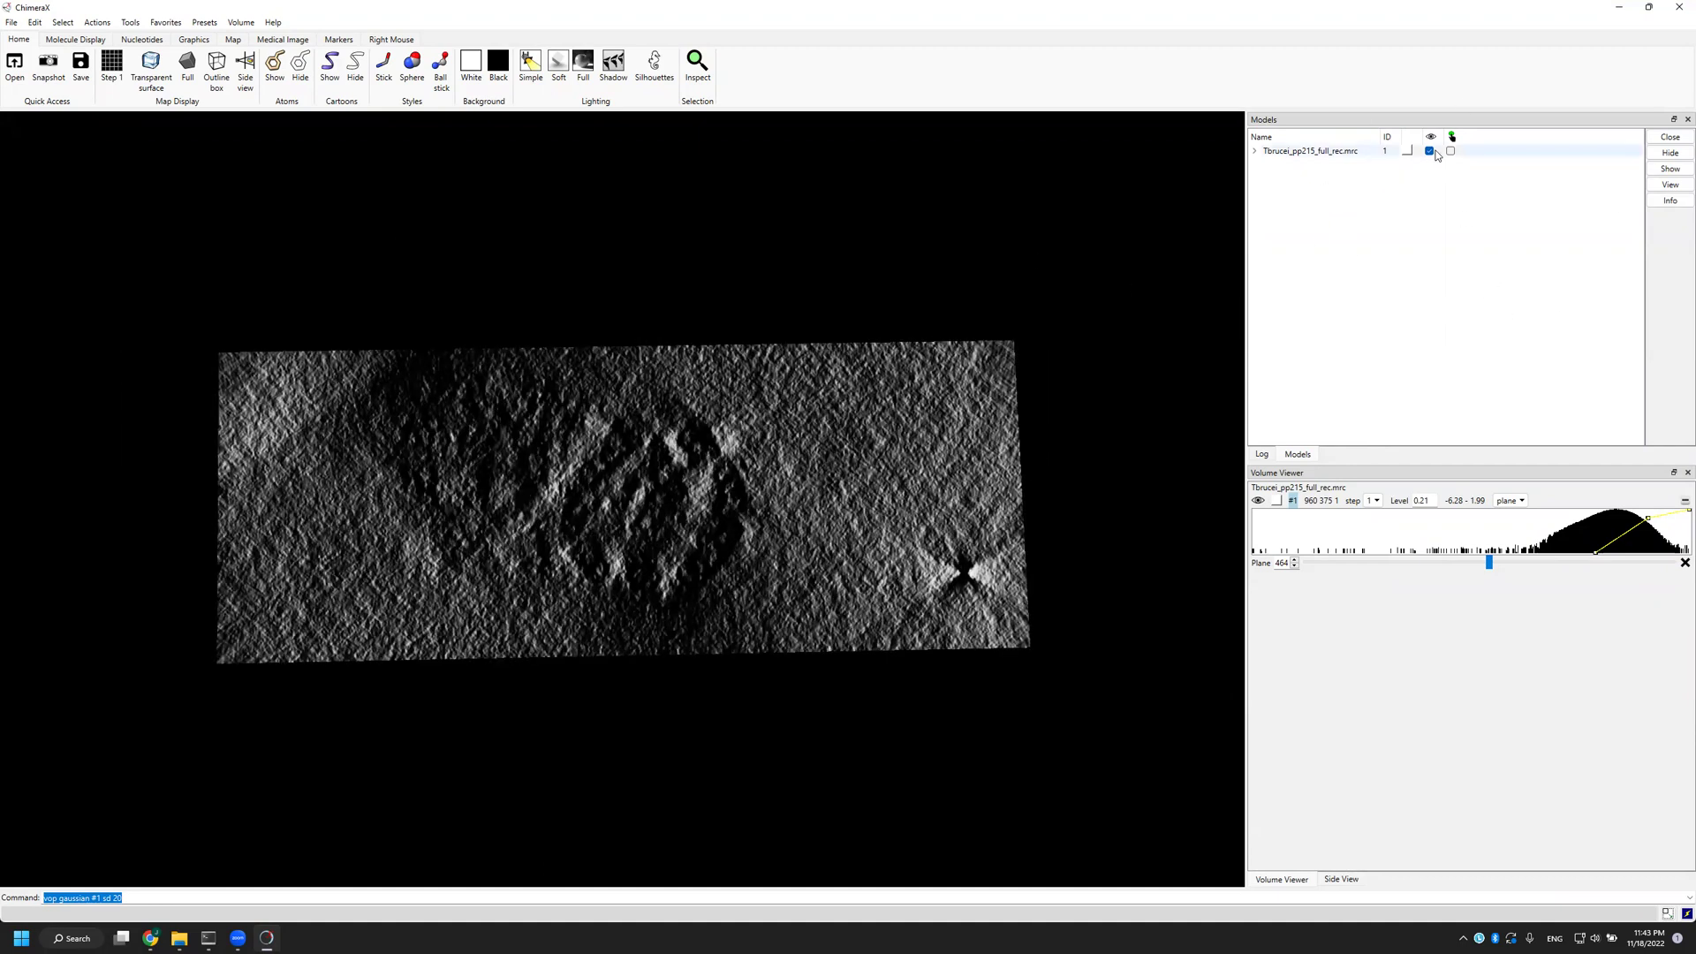
pyautogui.click(1330, 155)
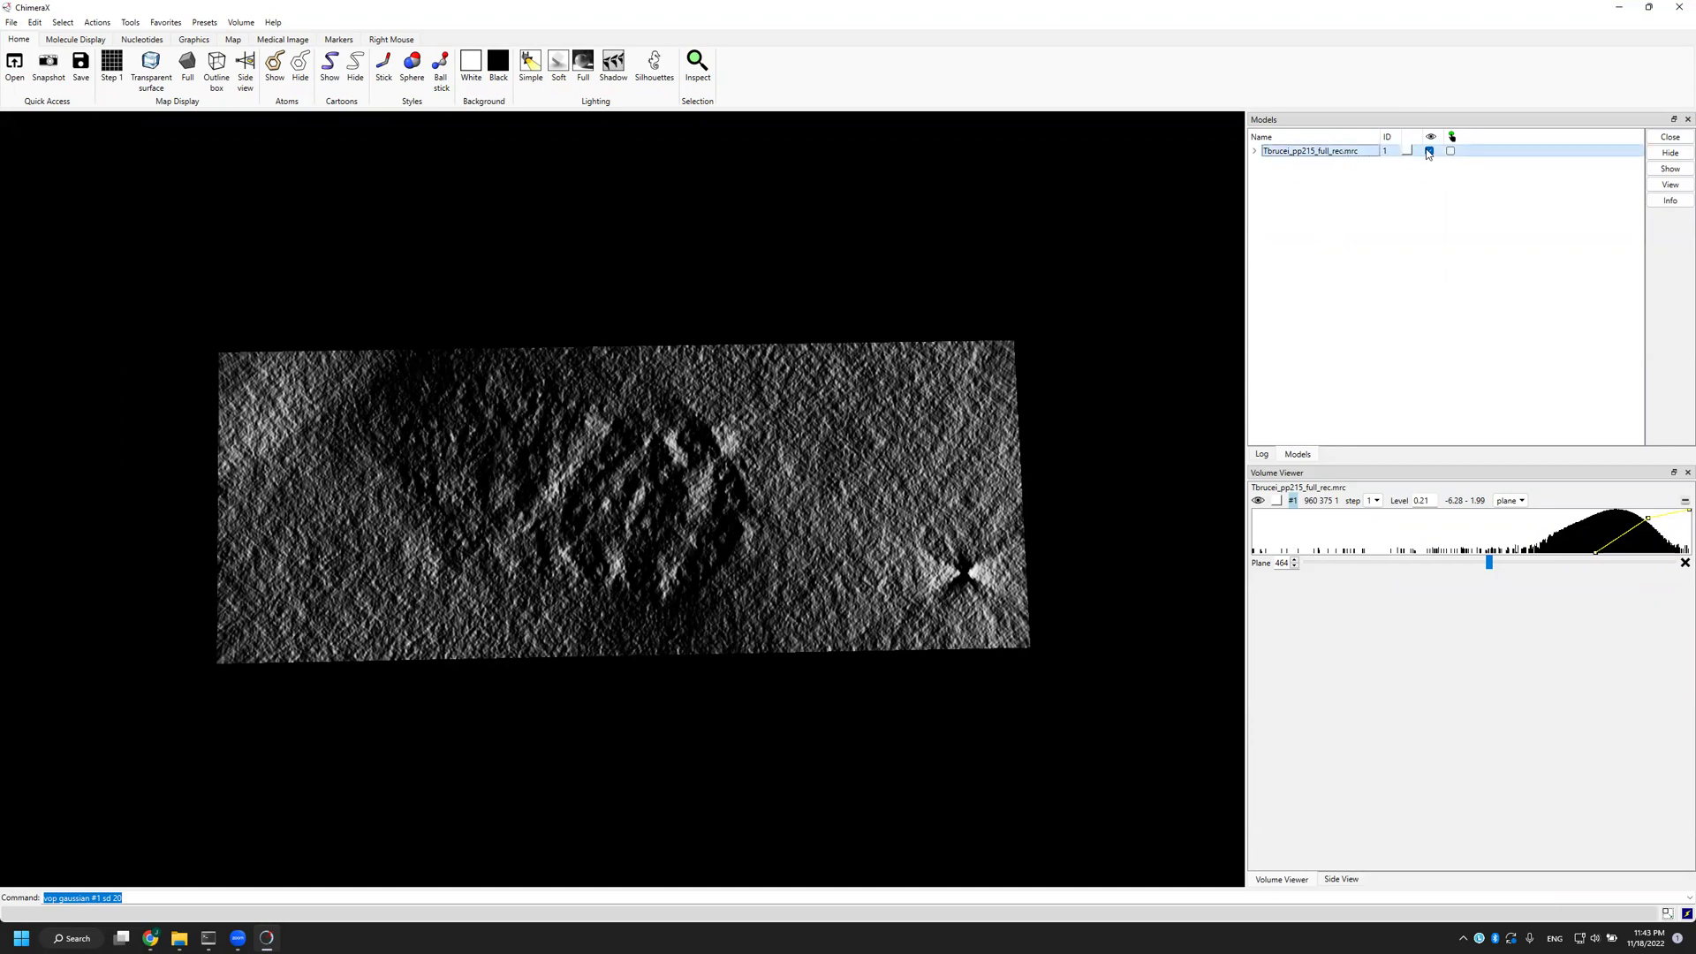
pyautogui.click(1430, 152)
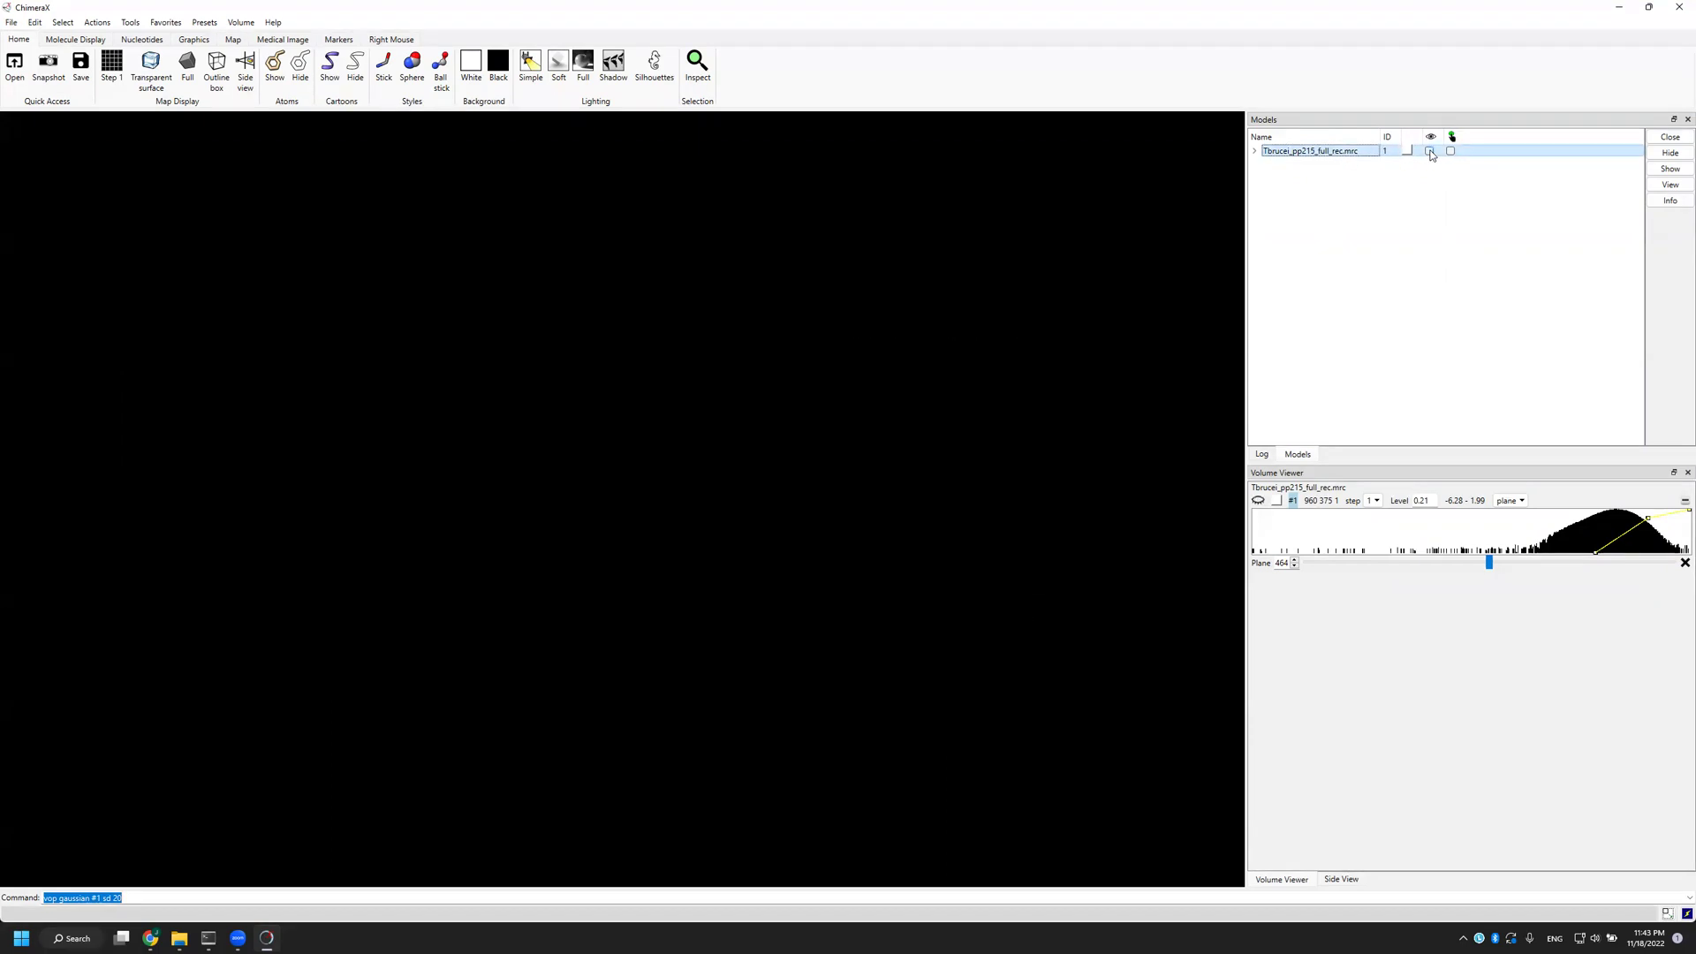
pyautogui.click(1431, 152)
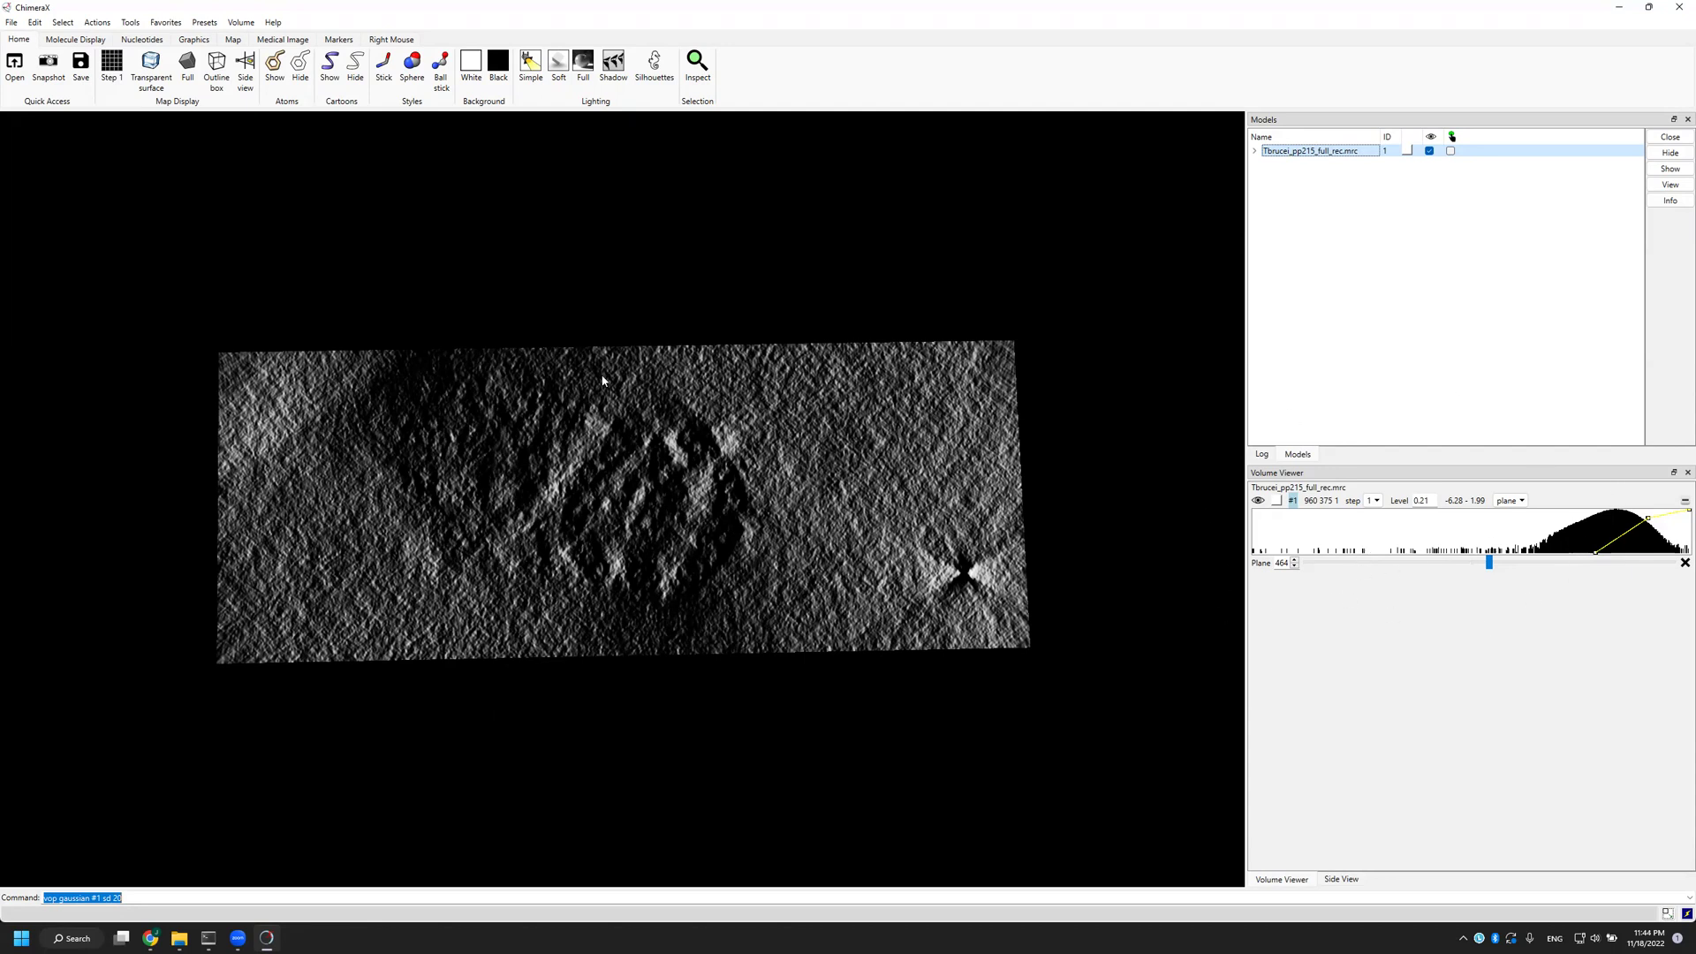
pyautogui.click(240, 23)
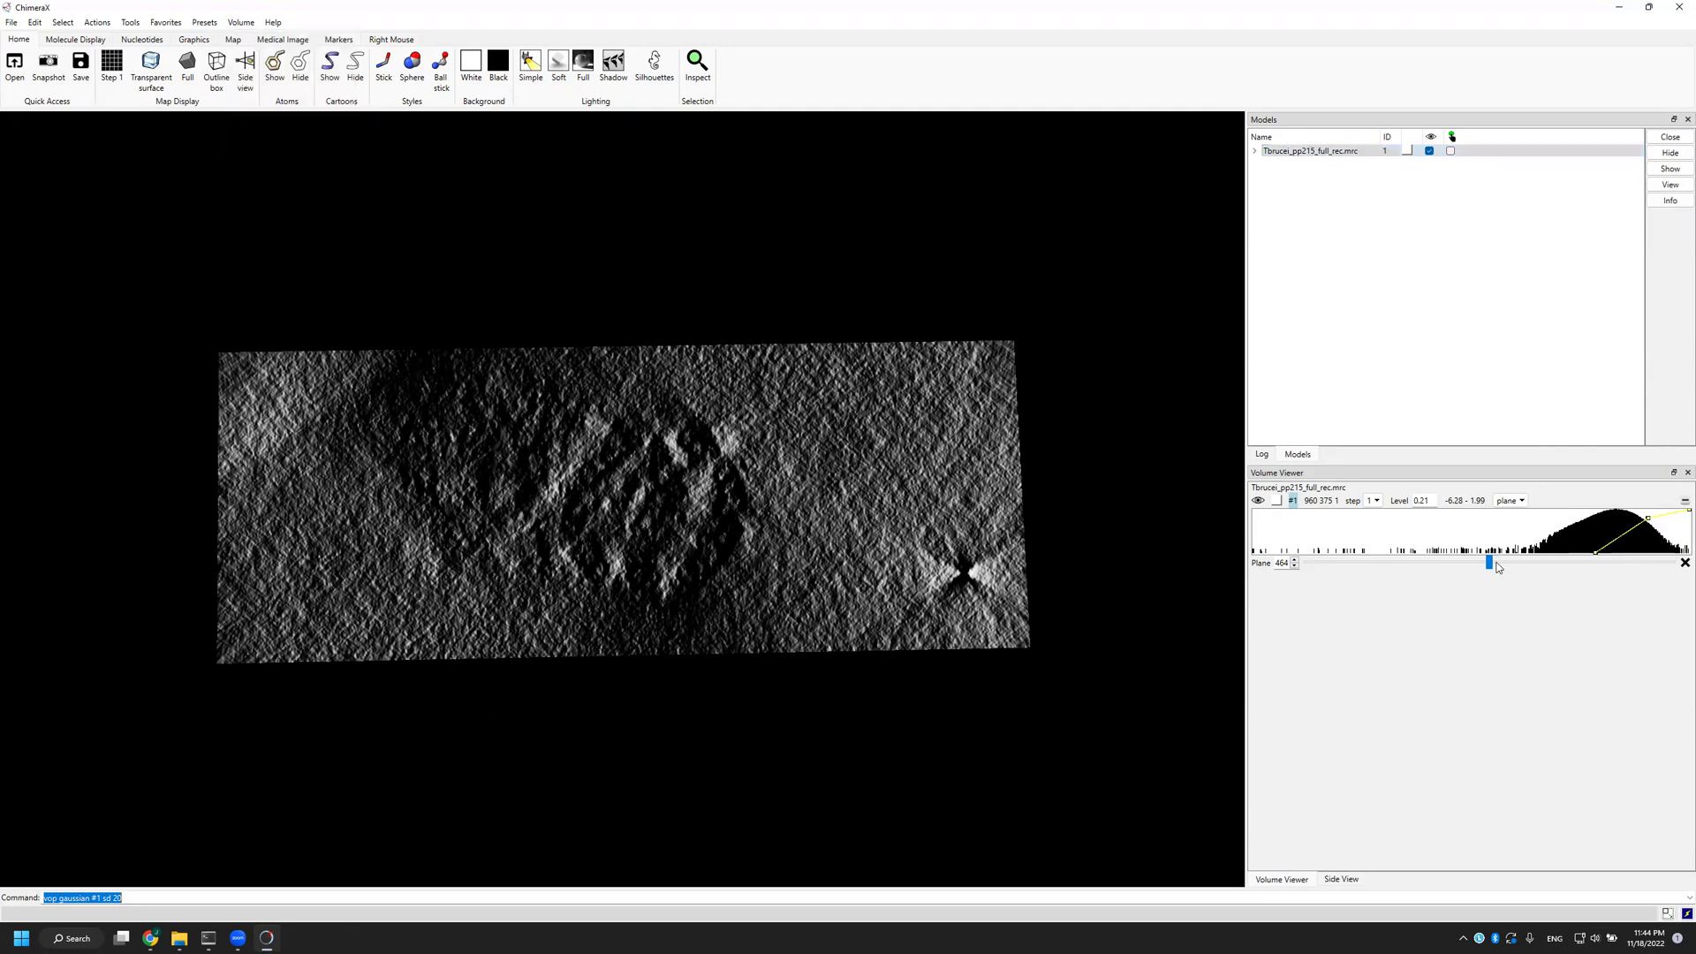
pyautogui.moveTo(583, 502); pyautogui.dragTo(747, 609)
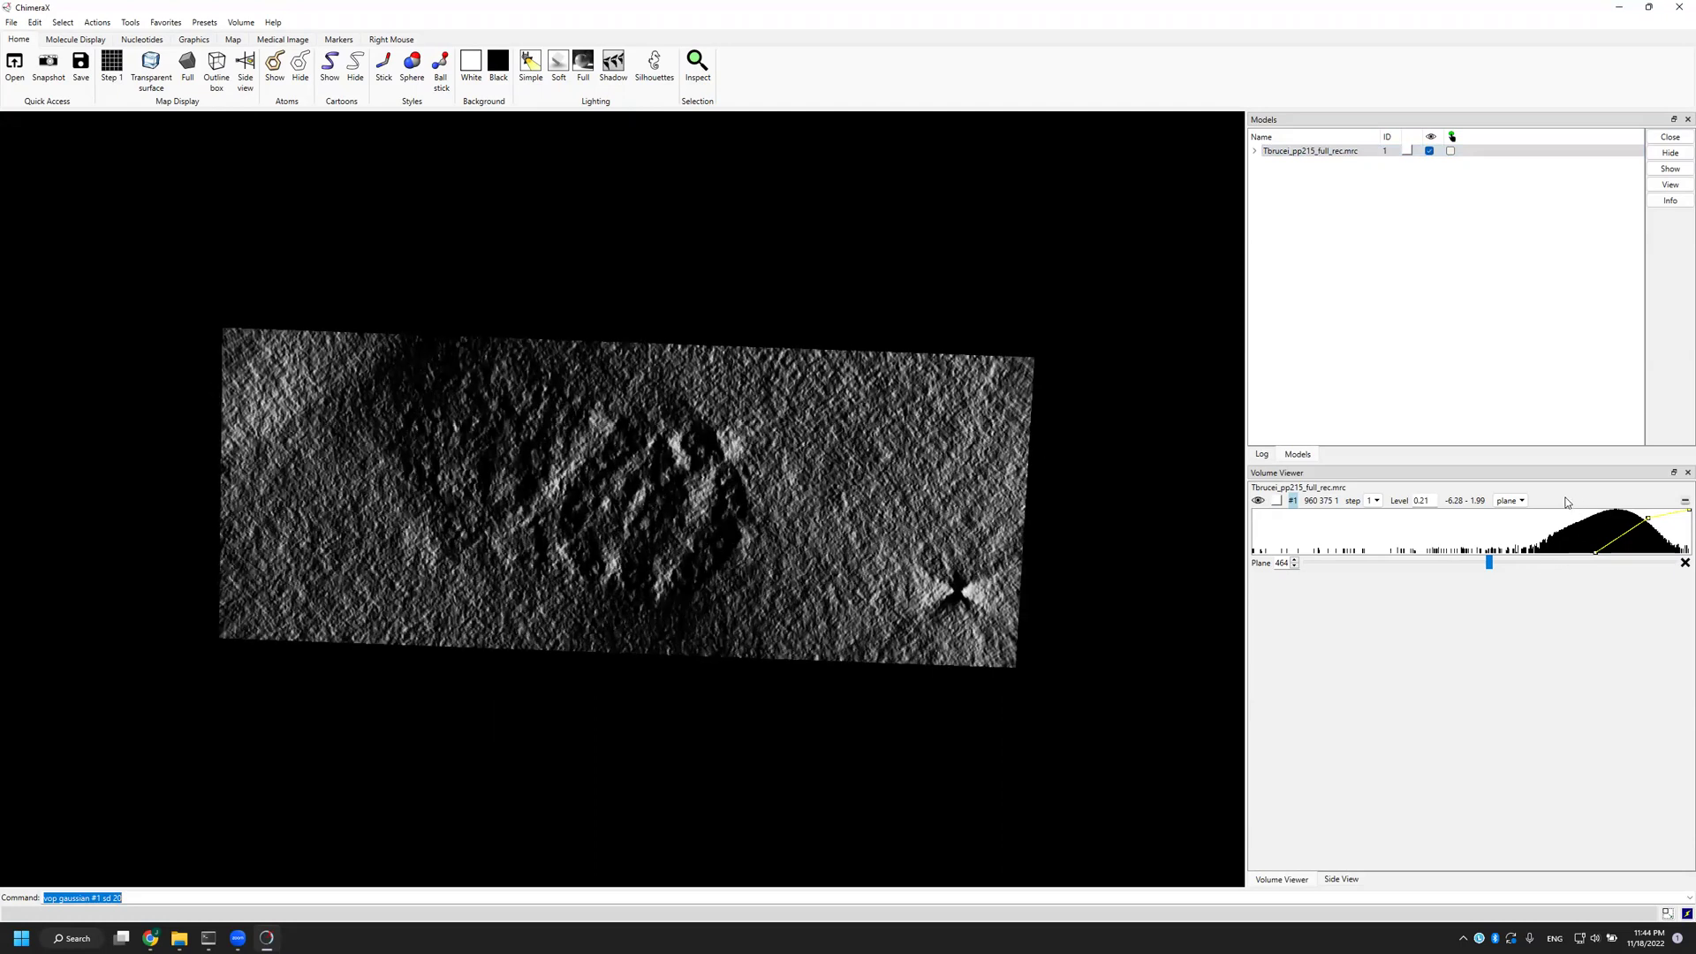
pyautogui.click(1522, 502)
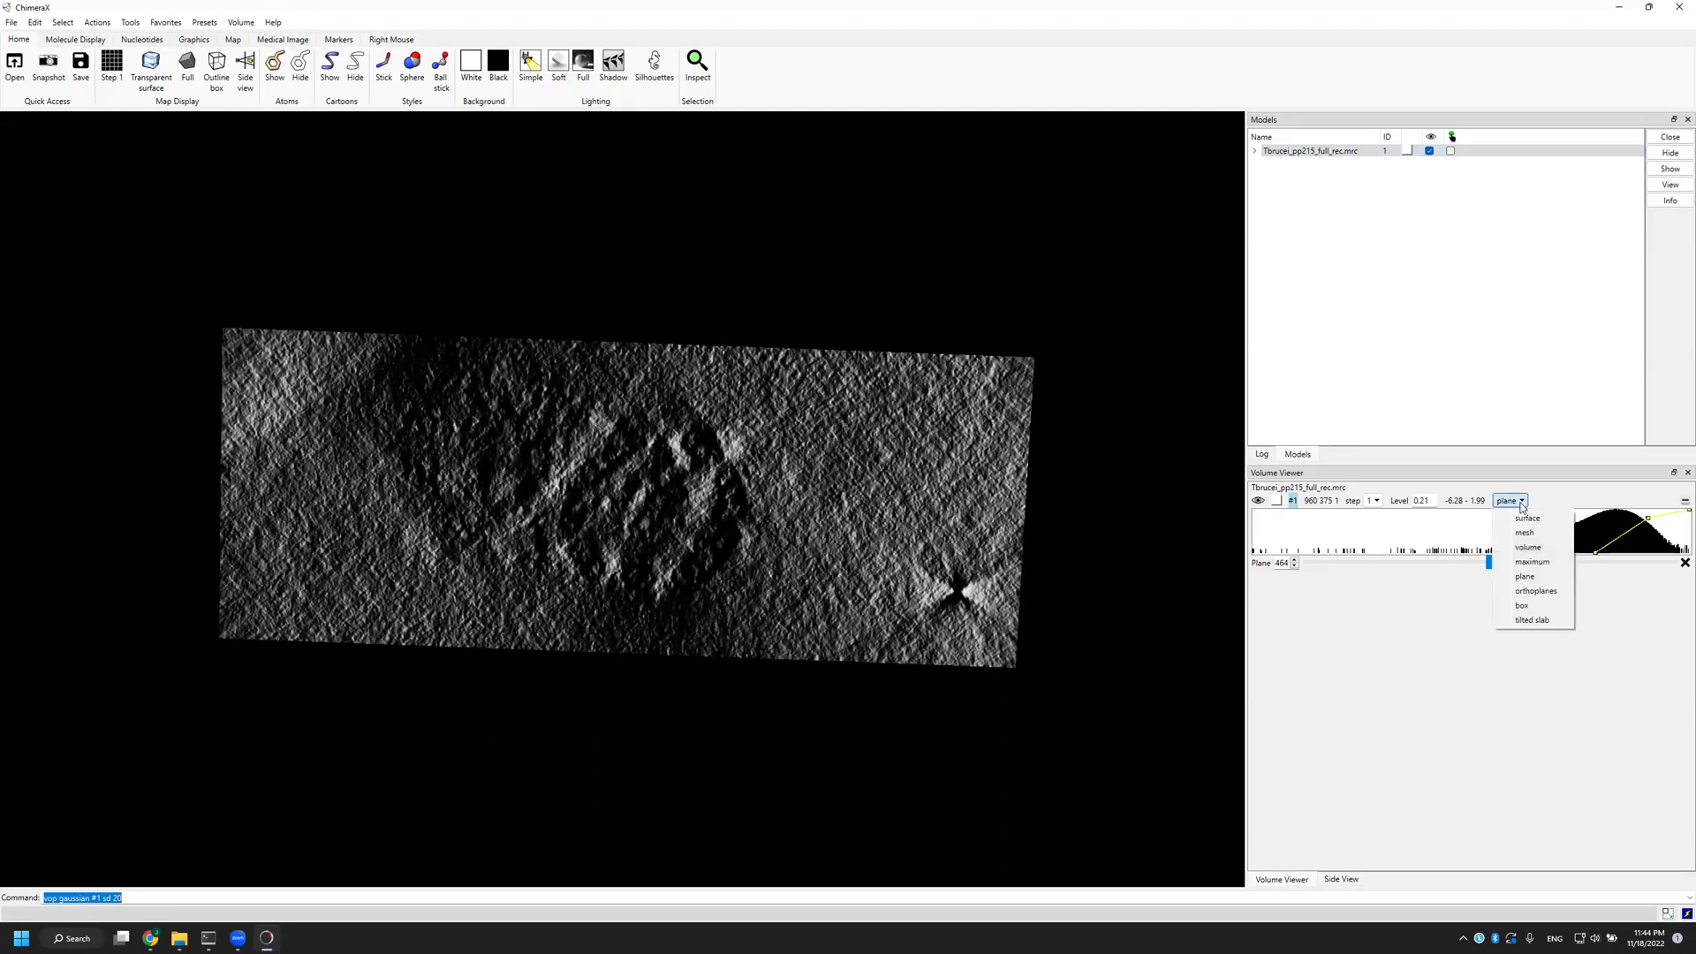
pyautogui.click(1529, 519)
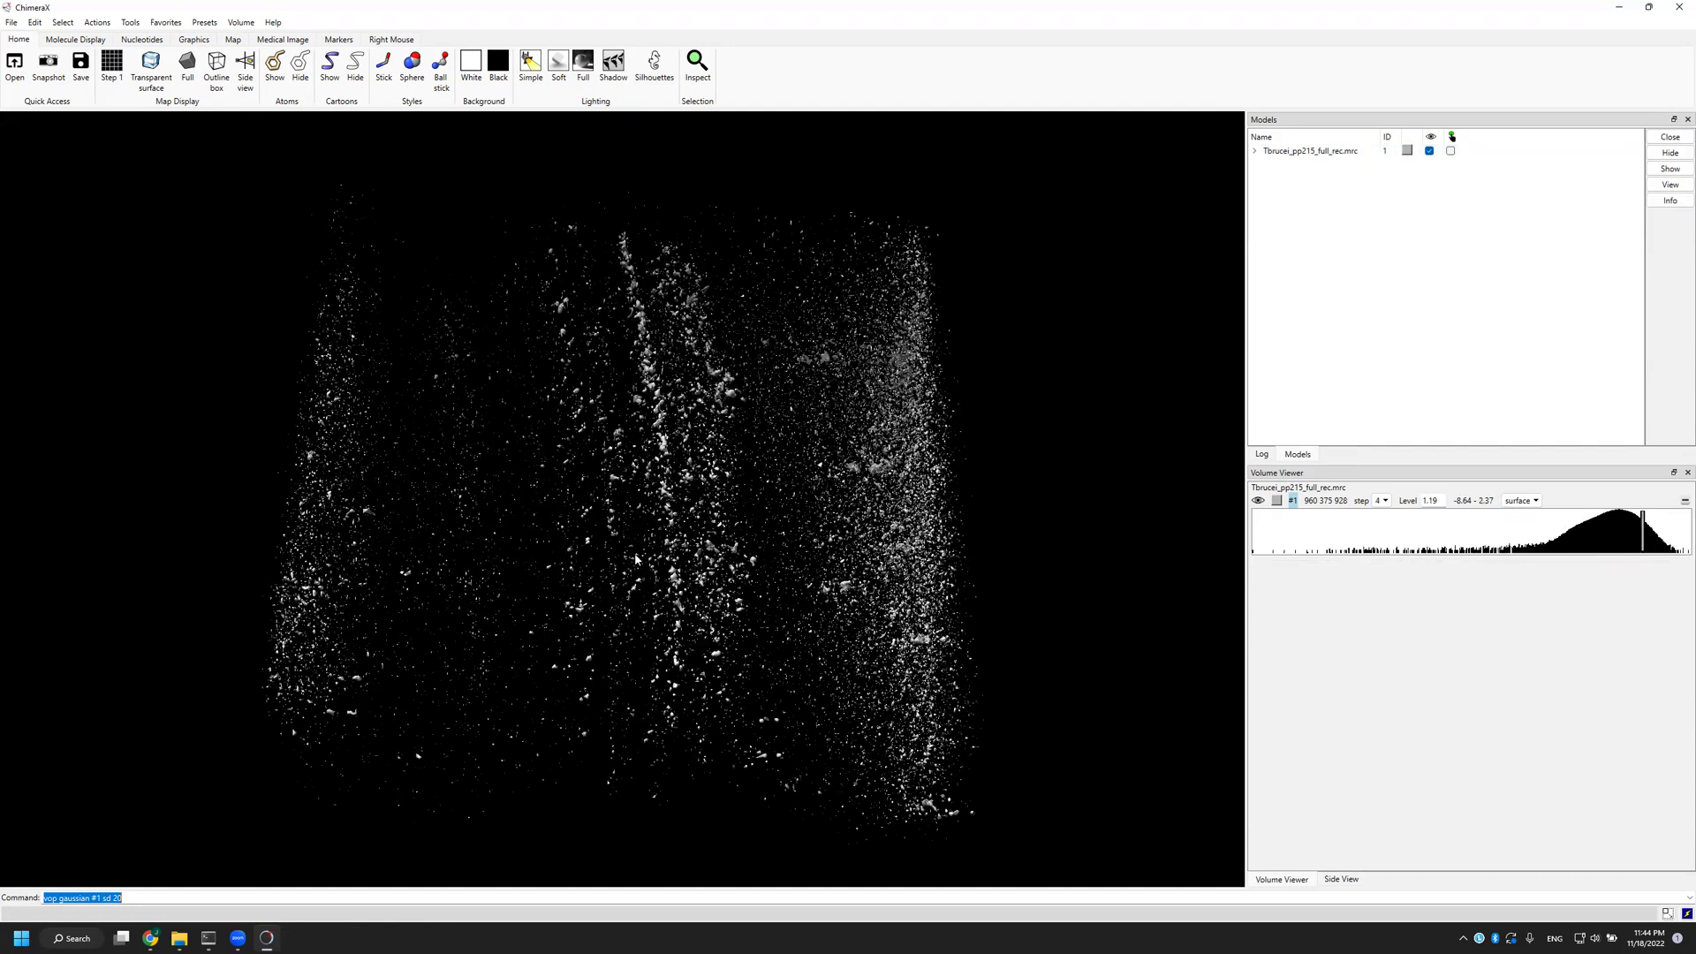
pyautogui.moveTo(638, 345); pyautogui.dragTo(665, 414)
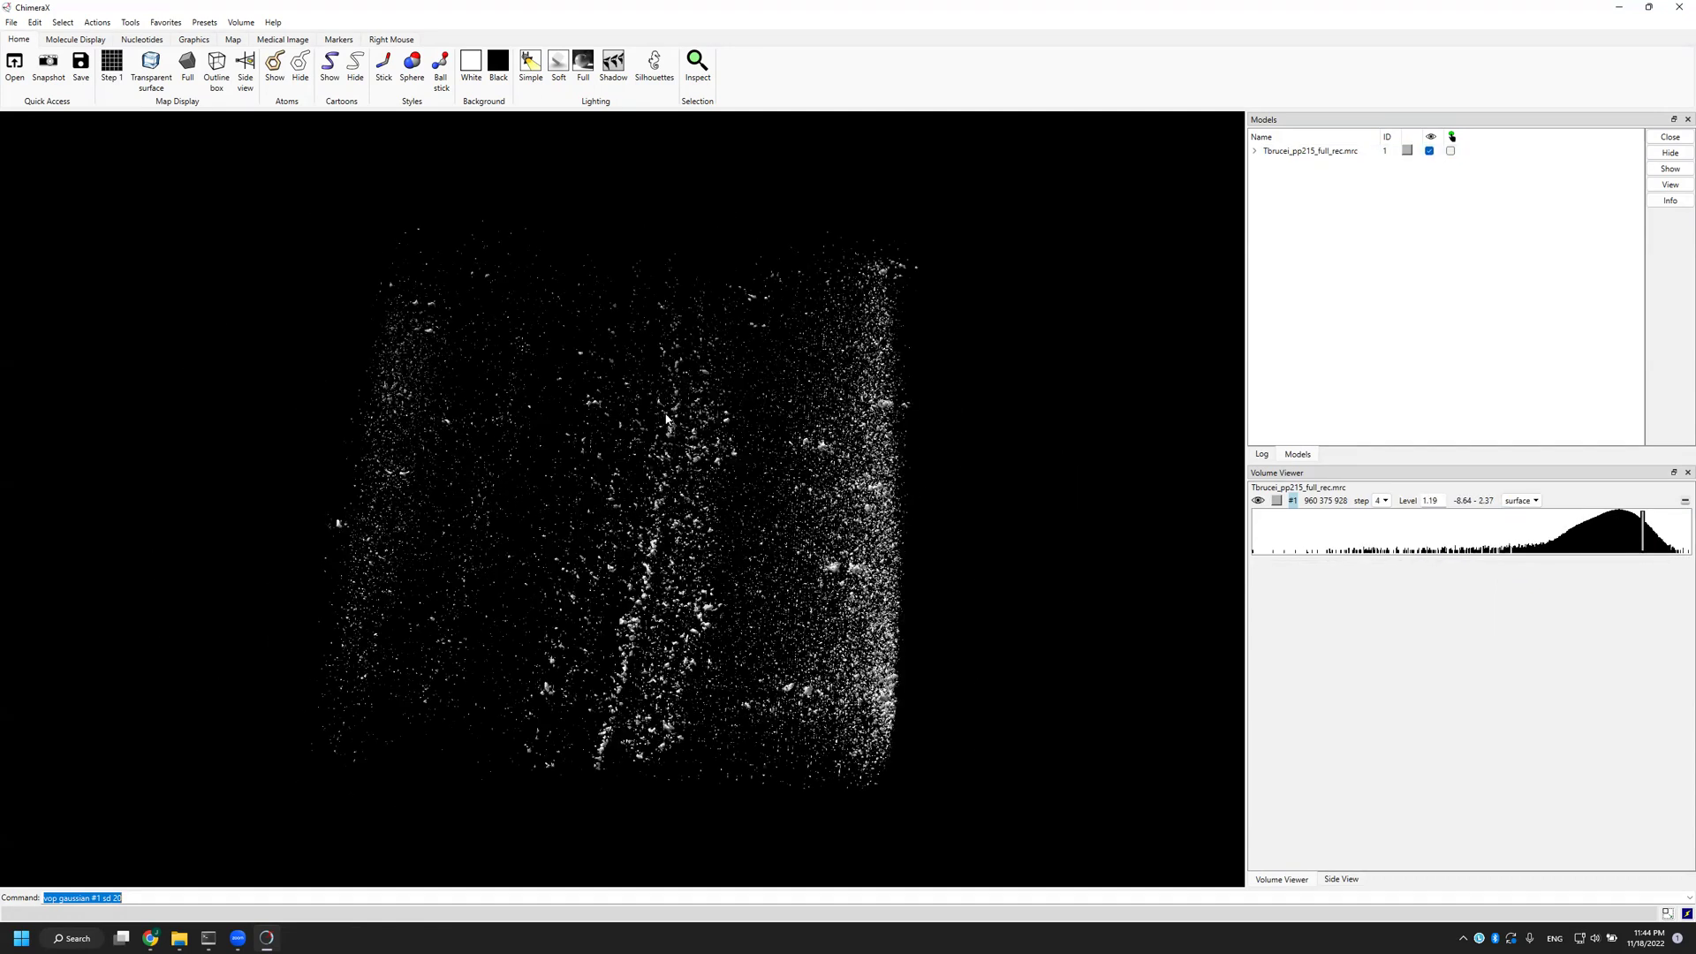
pyautogui.moveTo(672, 334); pyautogui.dragTo(658, 509)
pyautogui.moveTo(651, 390); pyautogui.dragTo(454, 744)
pyautogui.click(377, 886)
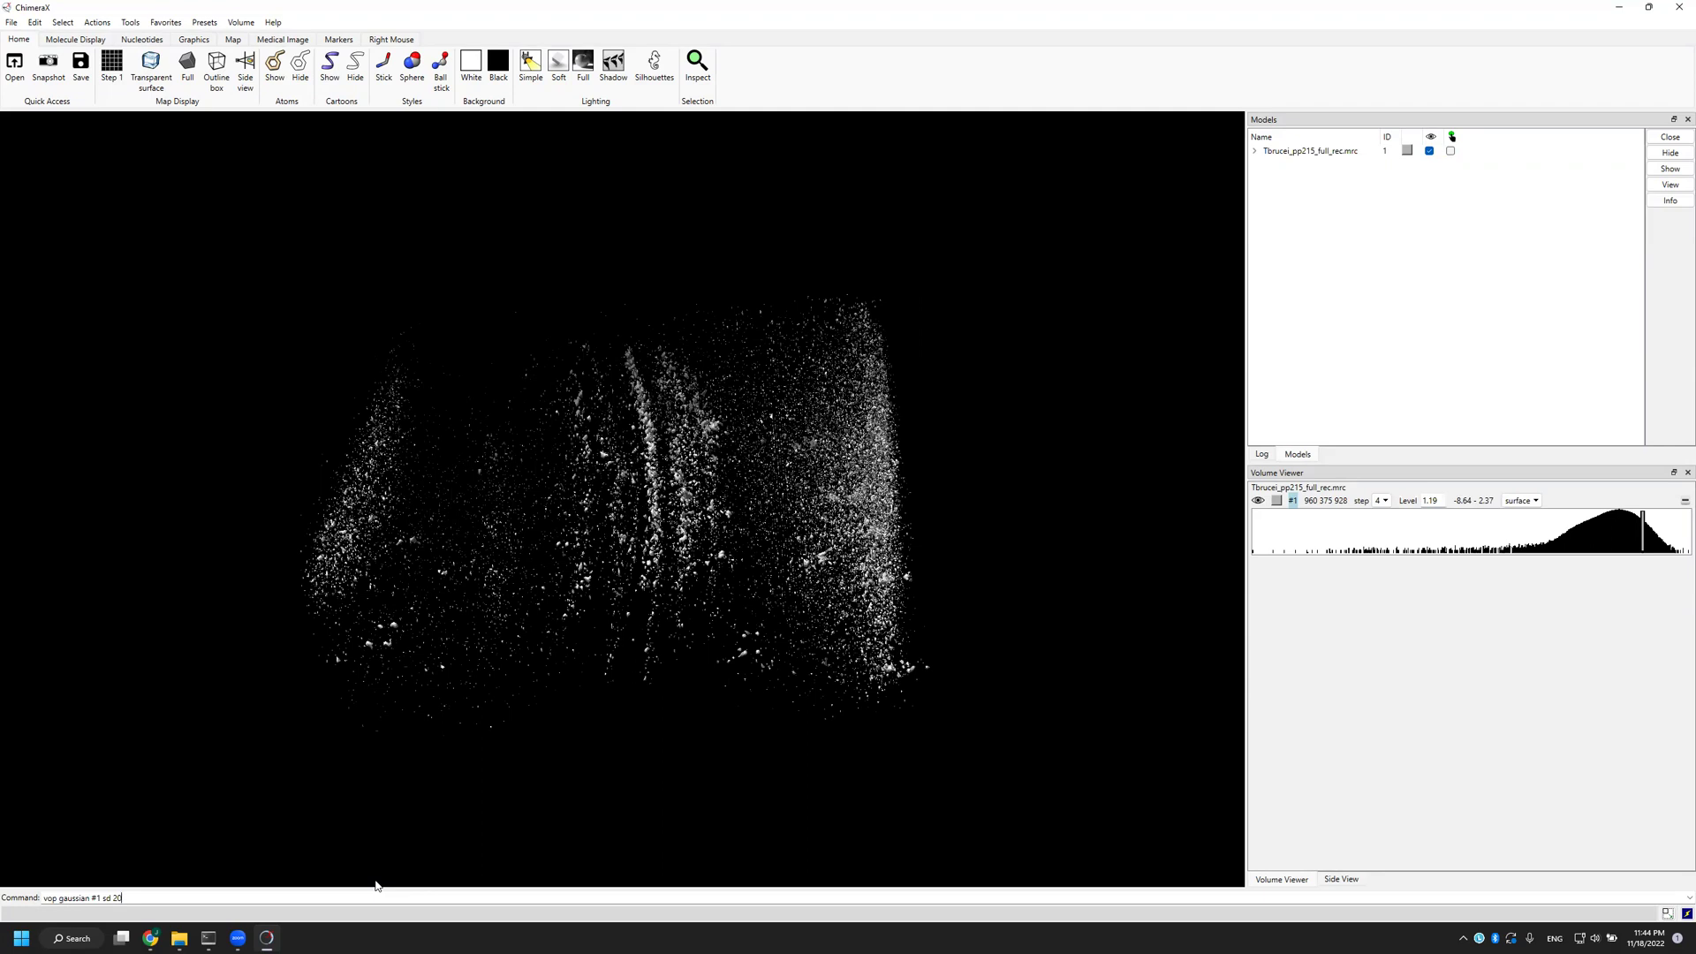
# Step: Recall and run 'vop scale #1 shift -1 factor -1' to create contrast-inverted model #2
pyautogui.press('Up')
pyautogui.moveTo(424, 698); pyautogui.dragTo(494, 549)
pyautogui.moveTo(502, 447); pyautogui.dragTo(510, 503)
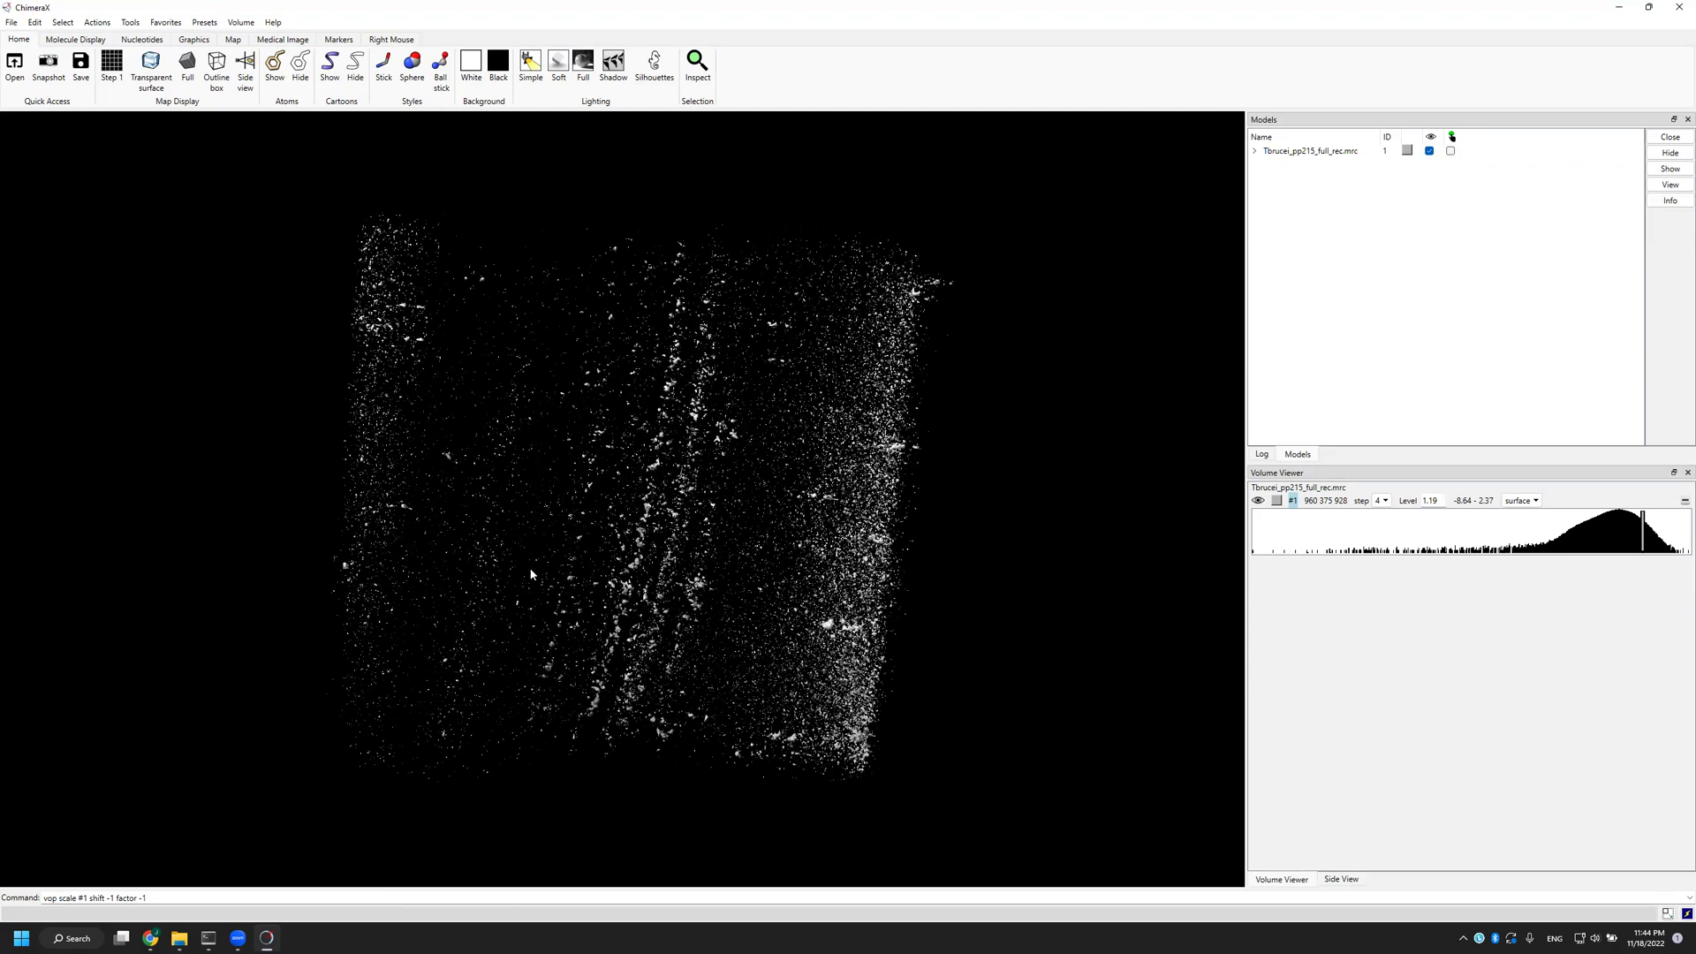
pyautogui.moveTo(531, 575); pyautogui.dragTo(265, 823)
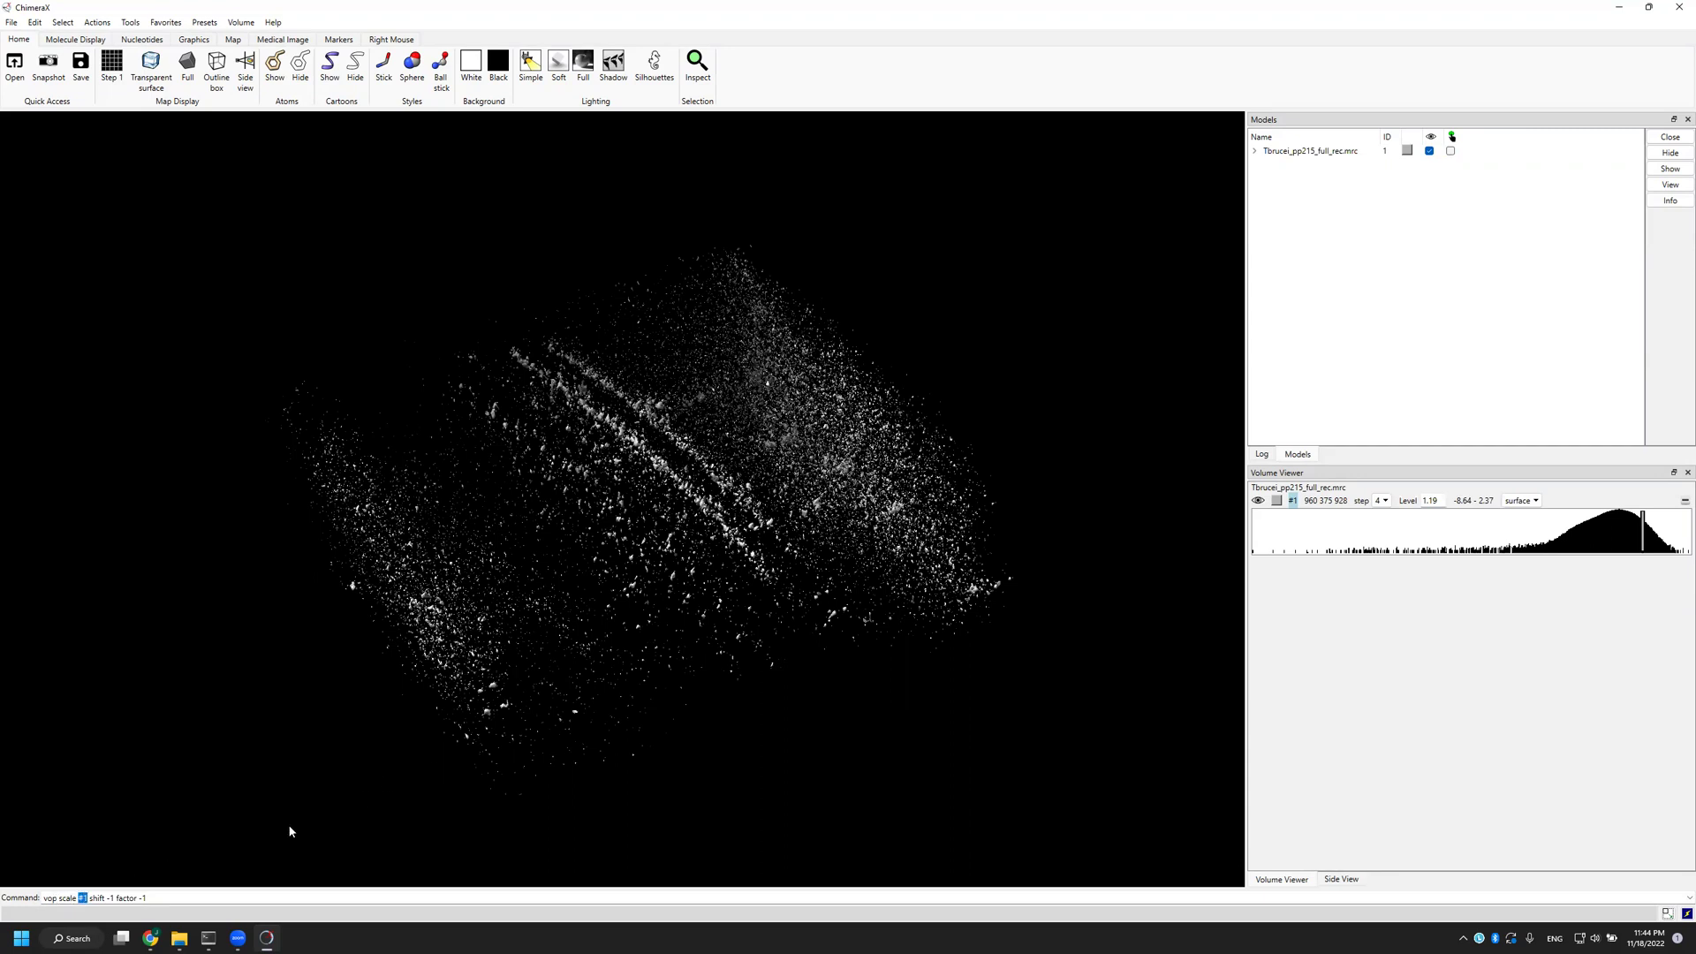
pyautogui.click(1431, 151)
pyautogui.click(1430, 152)
pyautogui.press('Return')
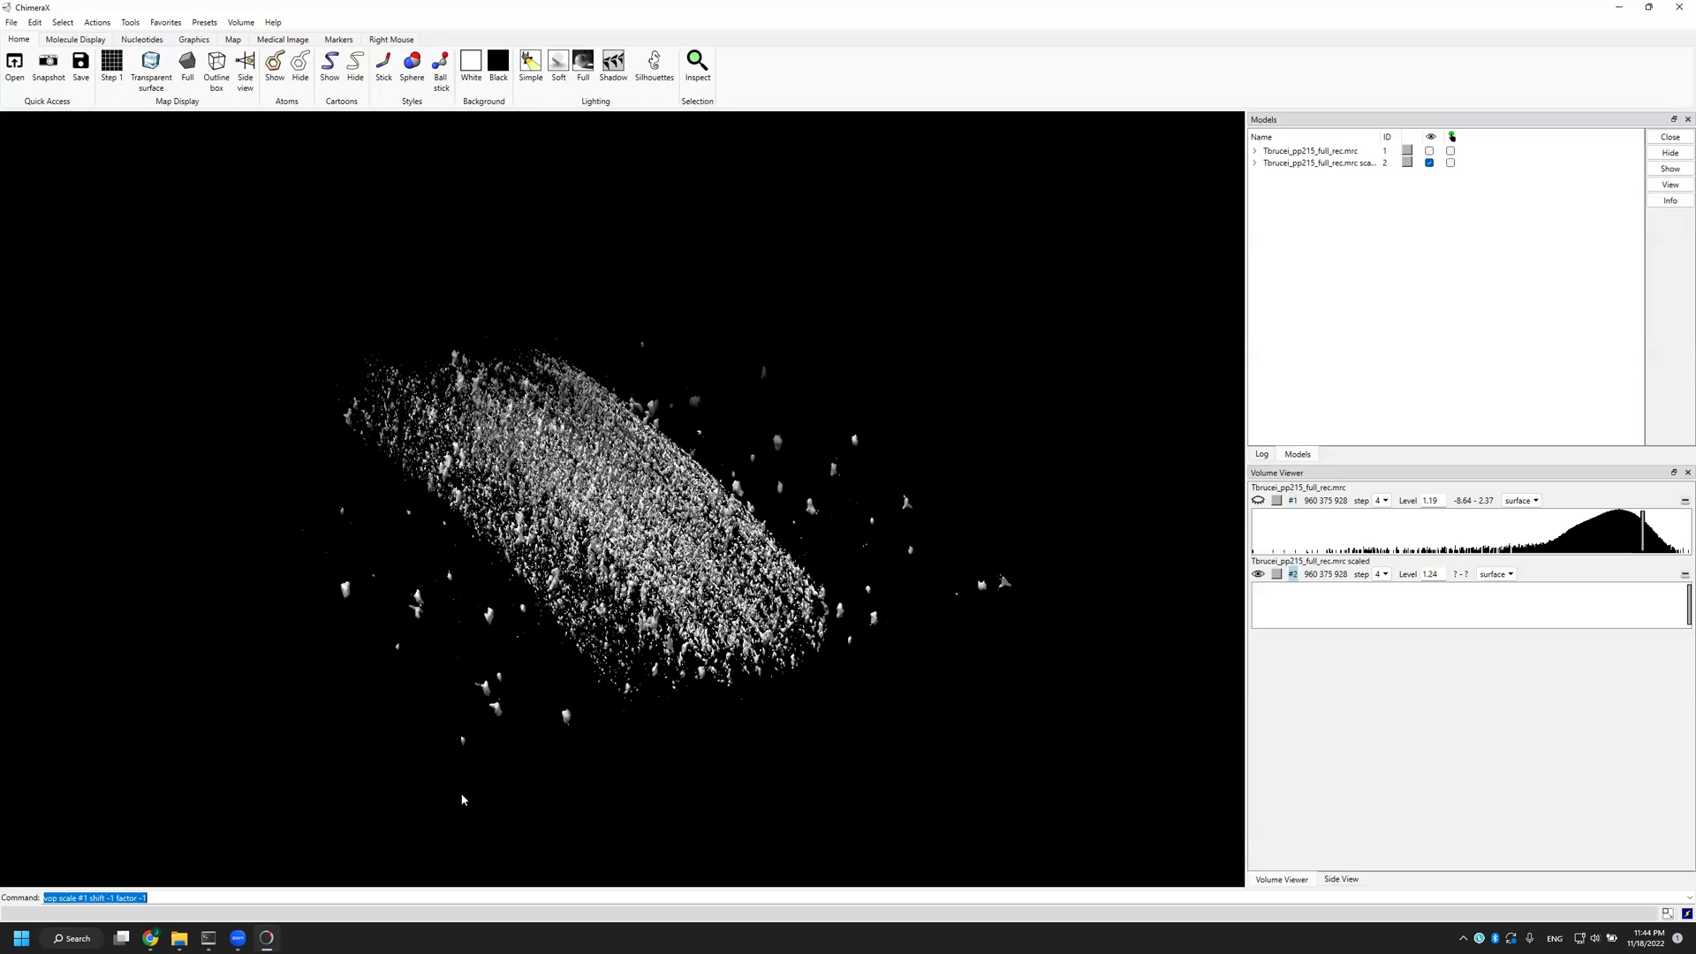
# Step: Rotate the inverted map, toggle model #2, and widen the Models Name column
pyautogui.moveTo(560, 621); pyautogui.dragTo(642, 587)
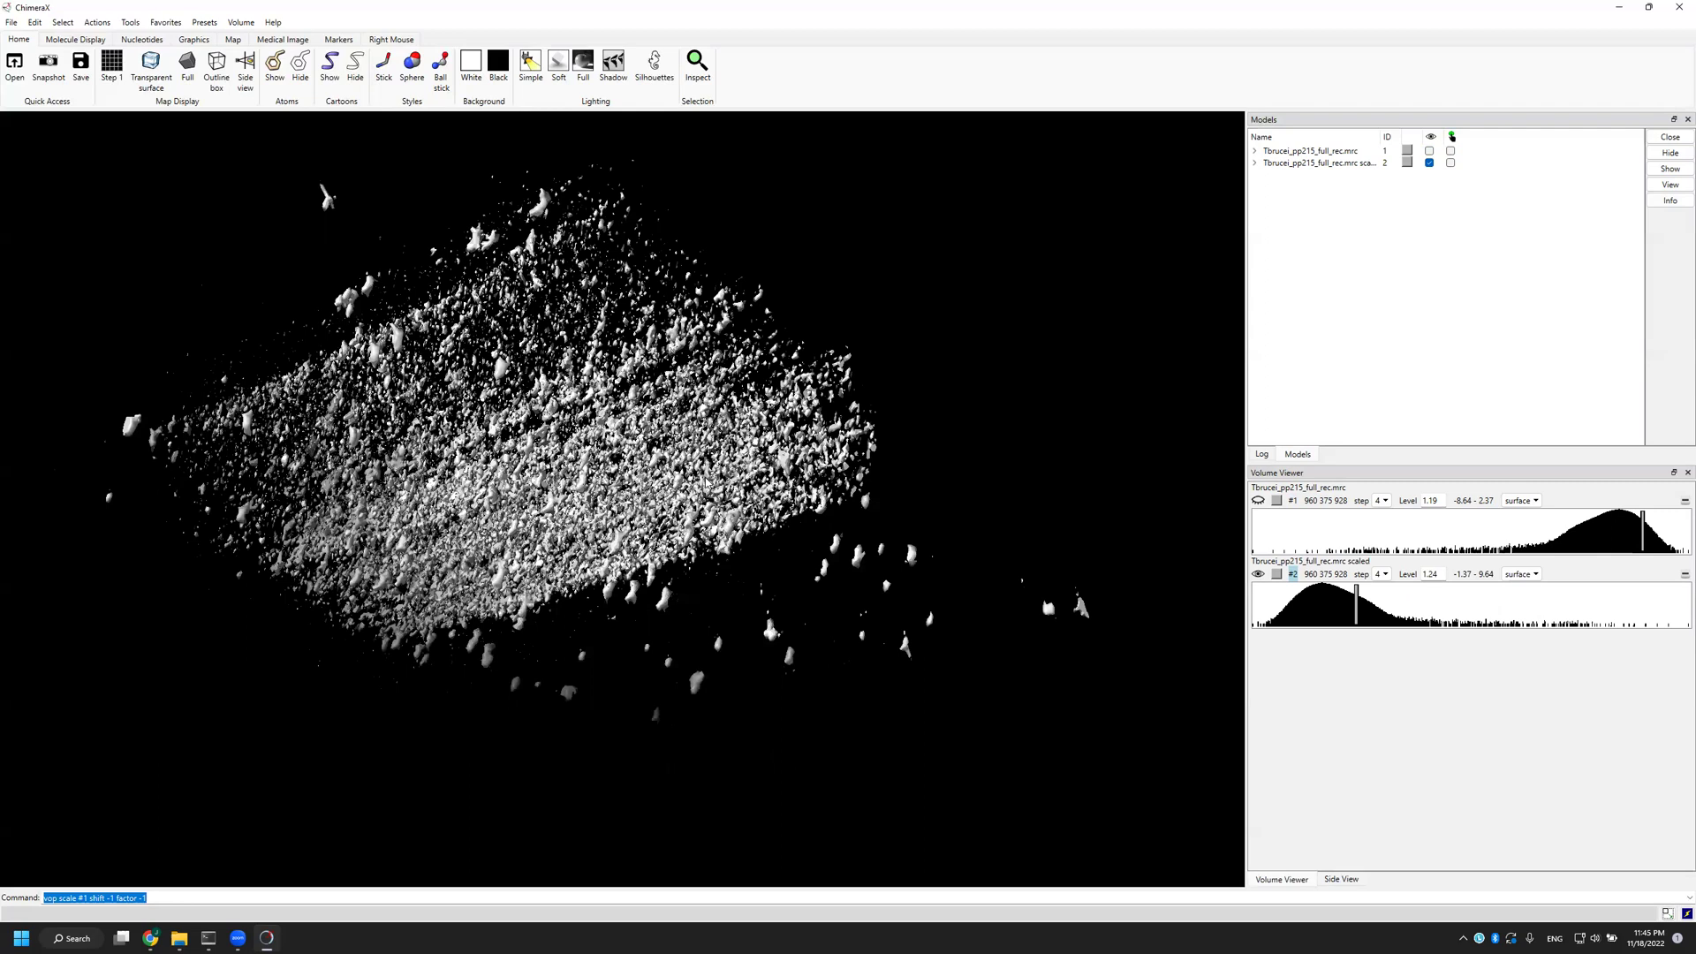
pyautogui.moveTo(621, 479); pyautogui.dragTo(643, 468)
pyautogui.moveTo(785, 437); pyautogui.dragTo(928, 371)
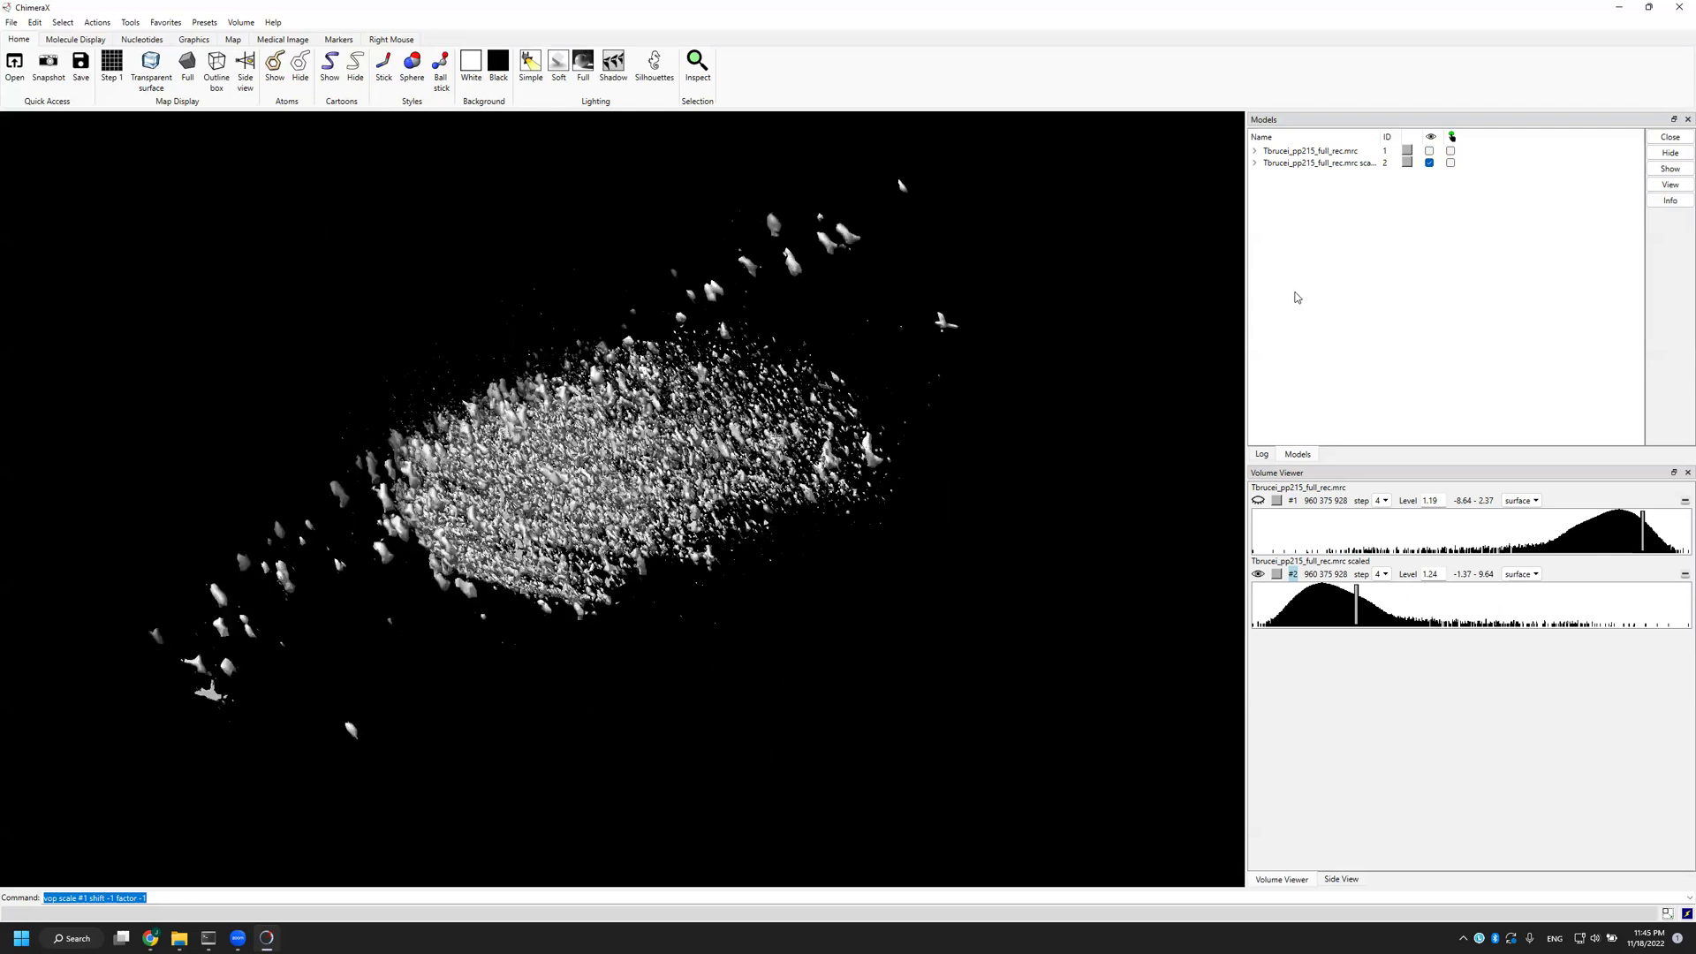
pyautogui.click(1431, 164)
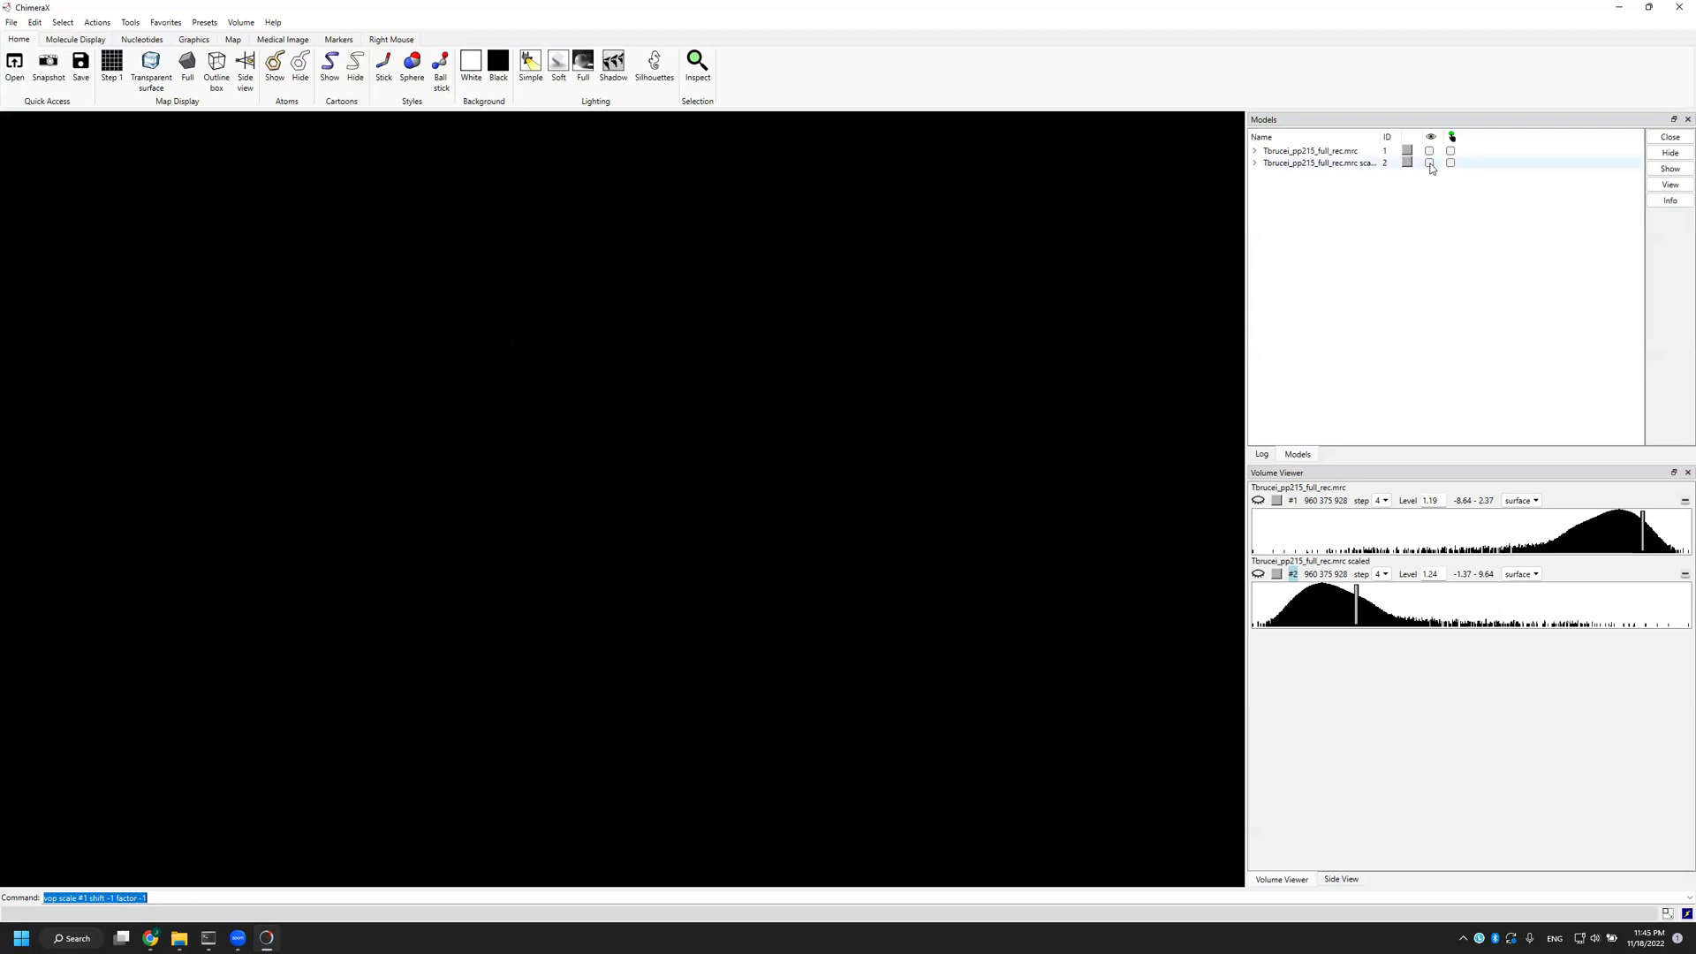
pyautogui.click(1430, 163)
pyautogui.moveTo(1382, 139); pyautogui.dragTo(1416, 140)
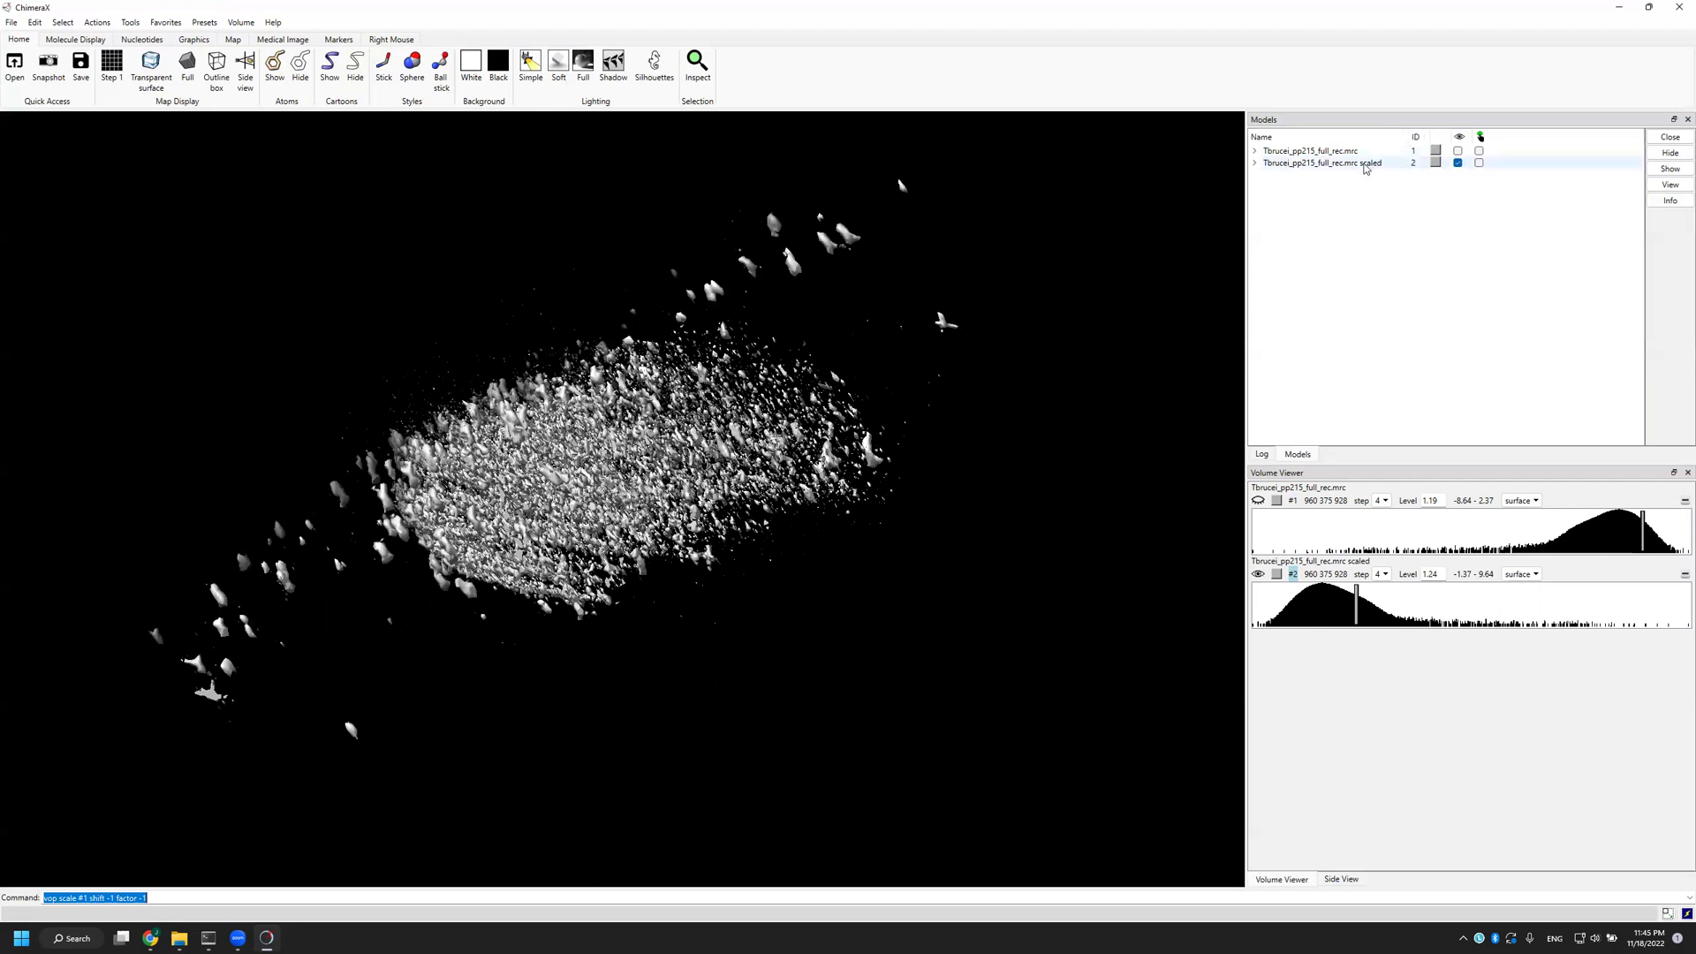
pyautogui.click(1357, 164)
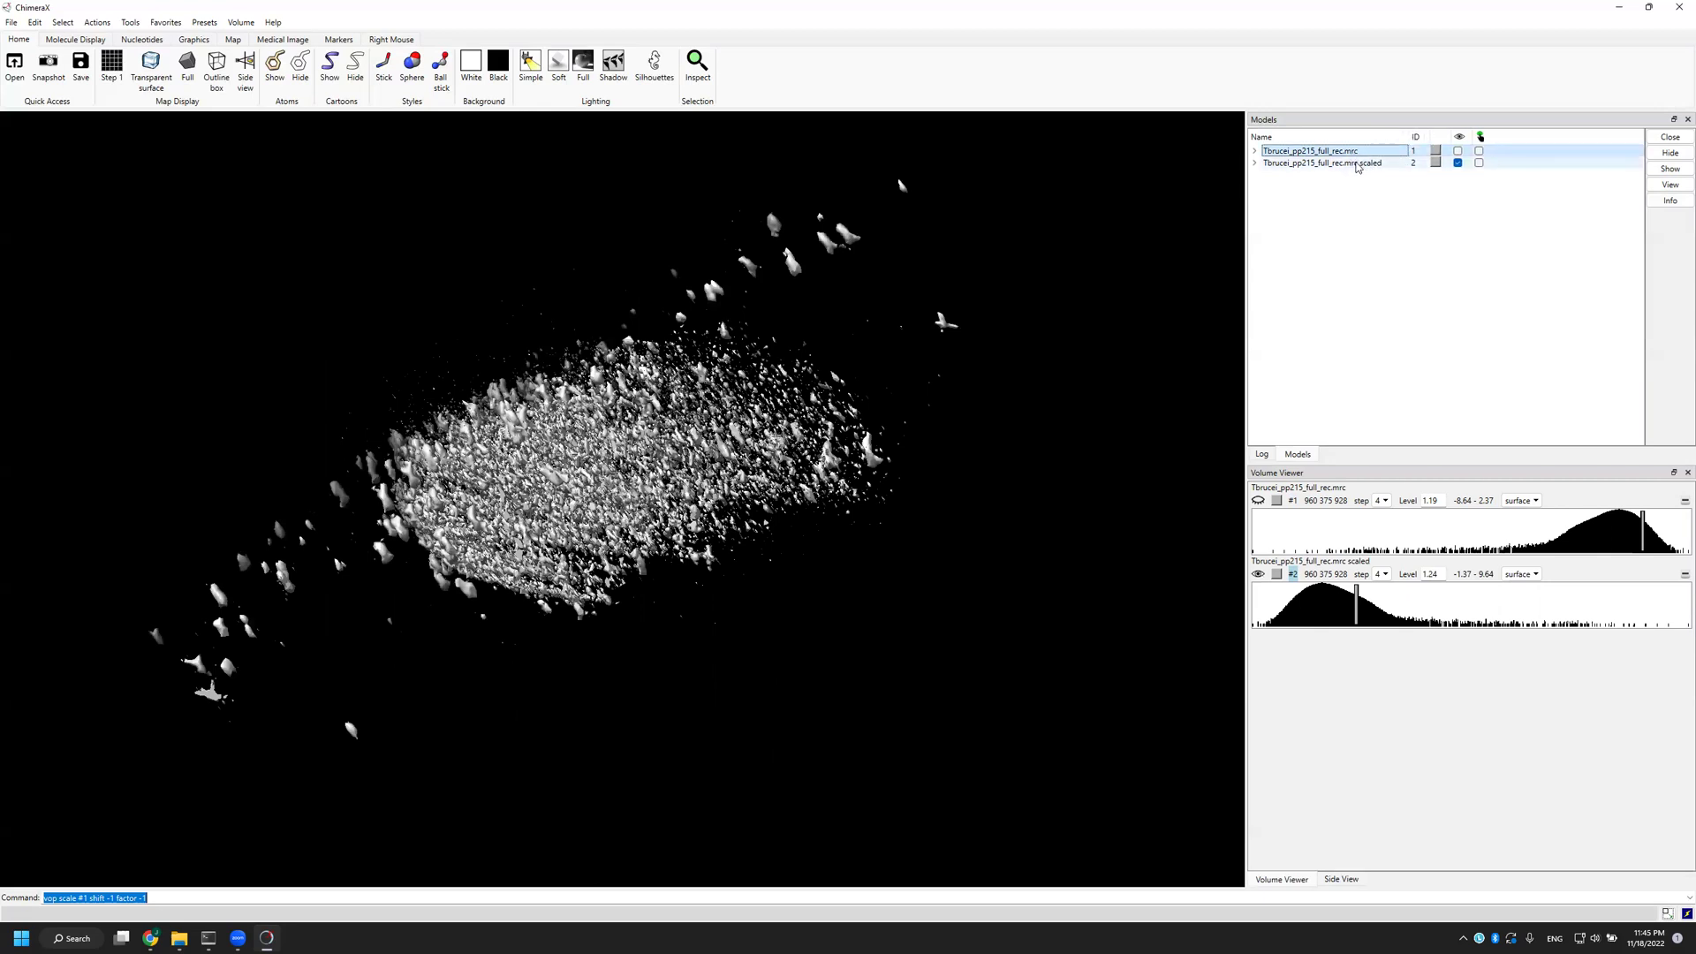
pyautogui.click(1358, 165)
# Step: Drag model #2's histogram threshold down to level 0.739 and inspect the denser surface
pyautogui.moveTo(618, 397); pyautogui.dragTo(687, 433)
pyautogui.moveTo(642, 499); pyautogui.dragTo(733, 508)
pyautogui.moveTo(1357, 596); pyautogui.dragTo(1335, 604)
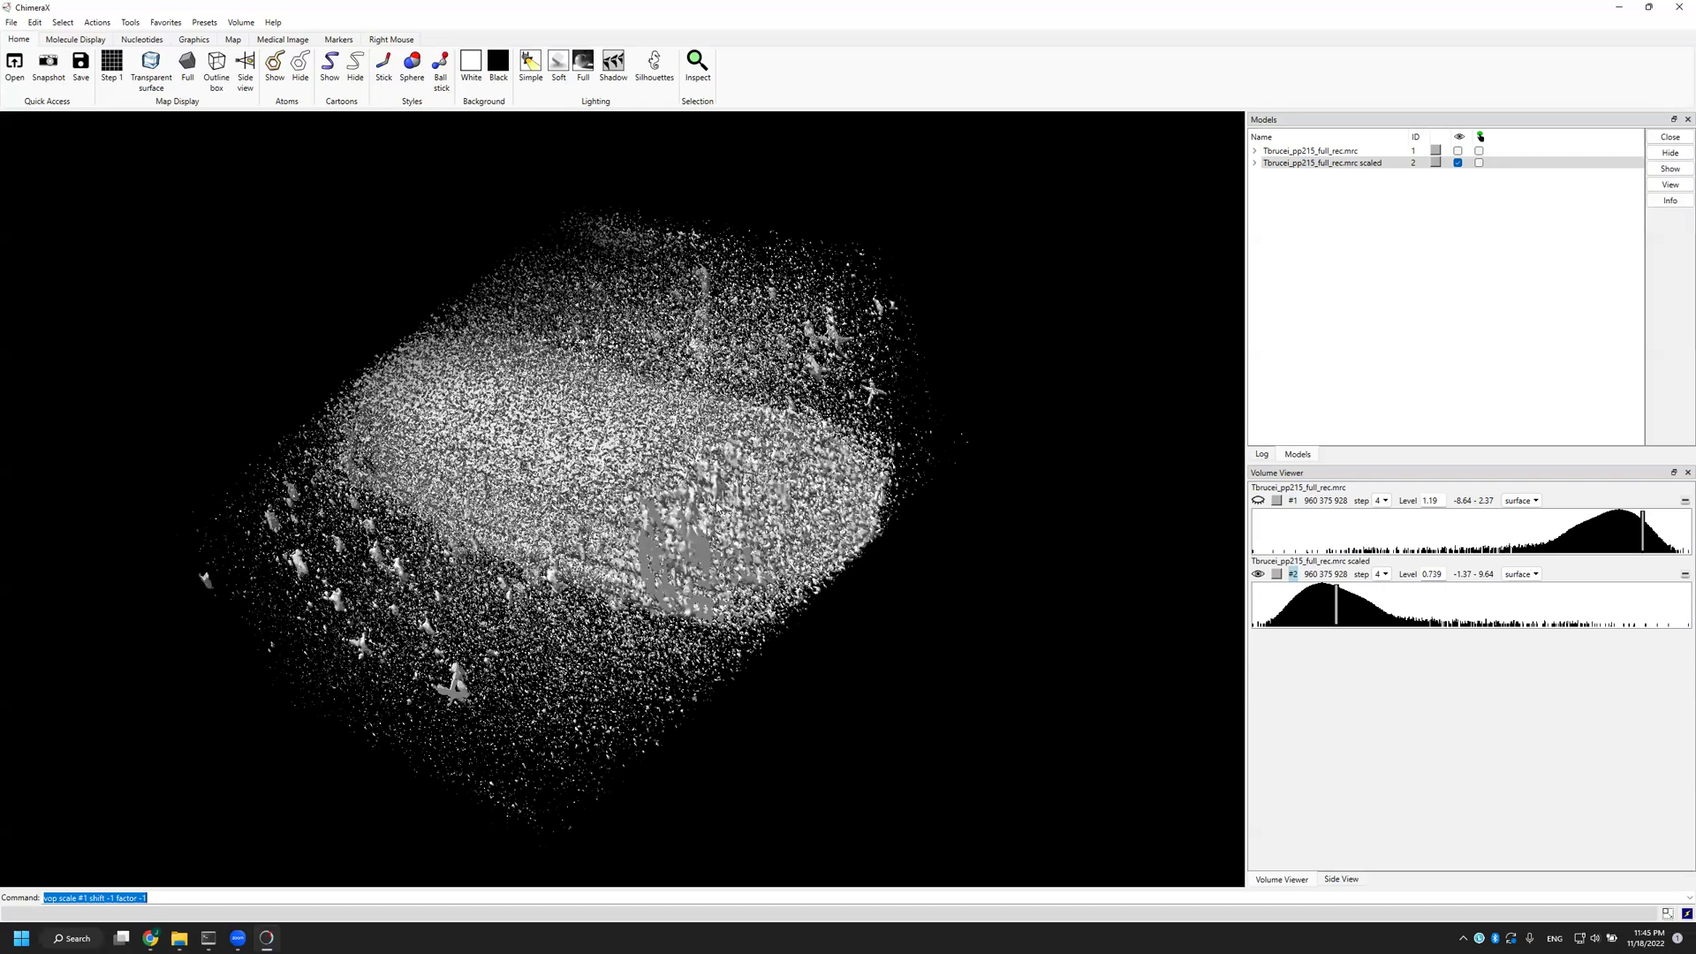
pyautogui.moveTo(558, 465); pyautogui.dragTo(740, 472)
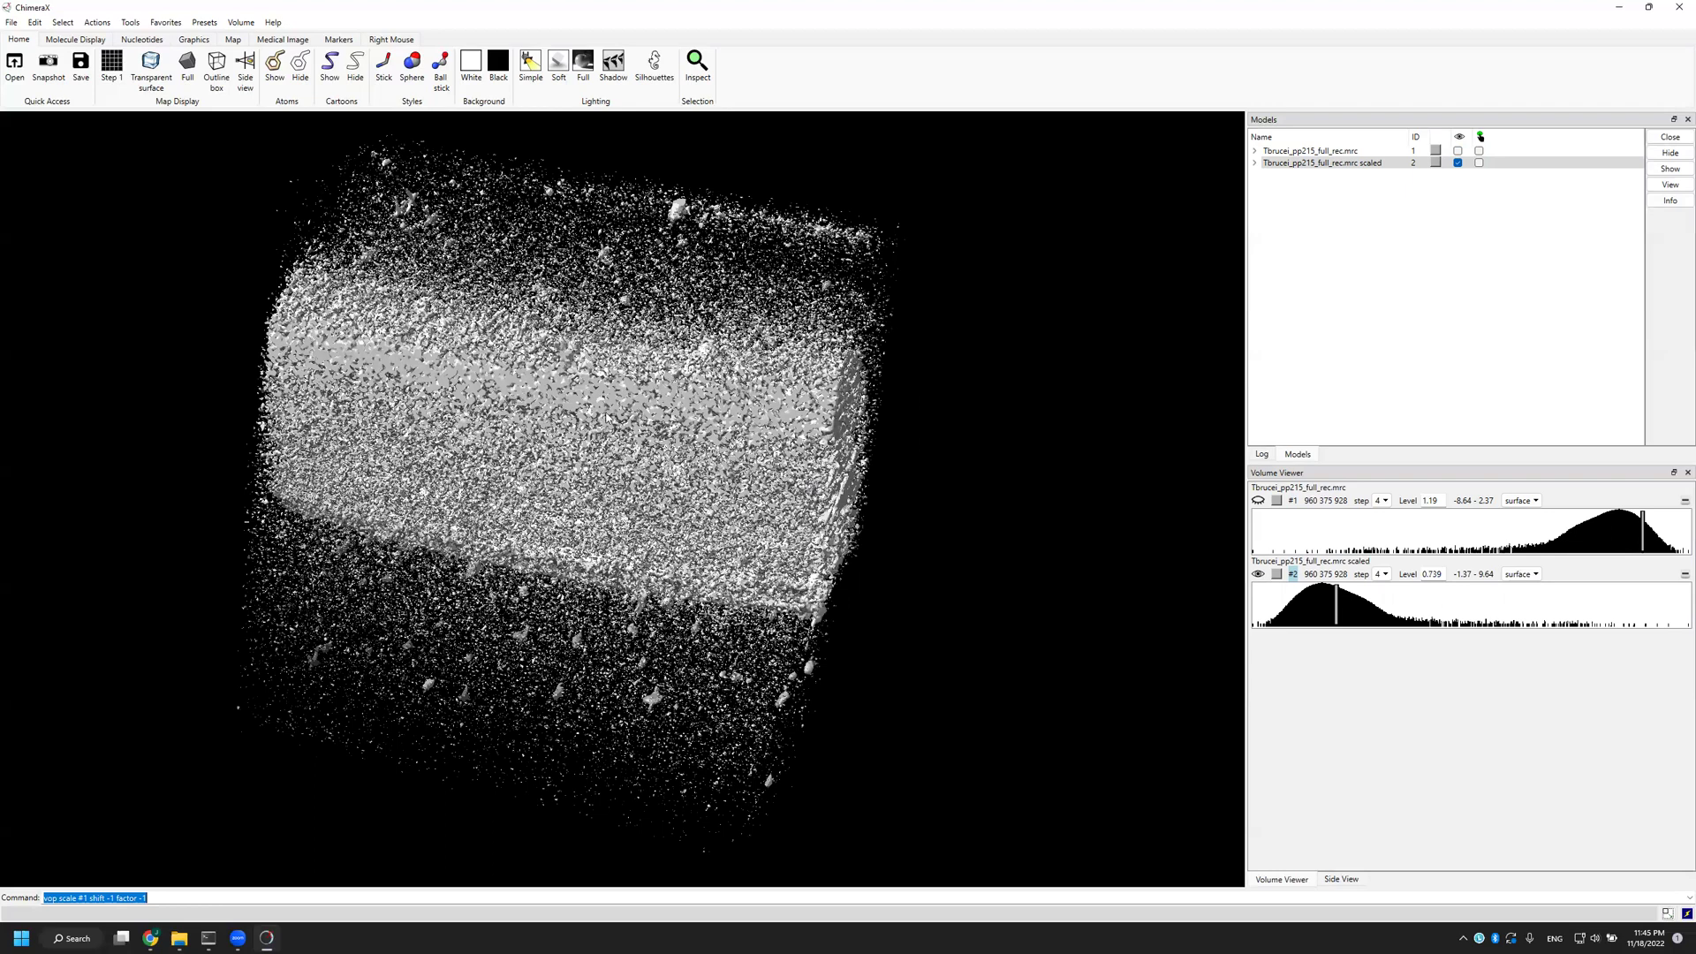
pyautogui.moveTo(607, 417); pyautogui.dragTo(566, 419)
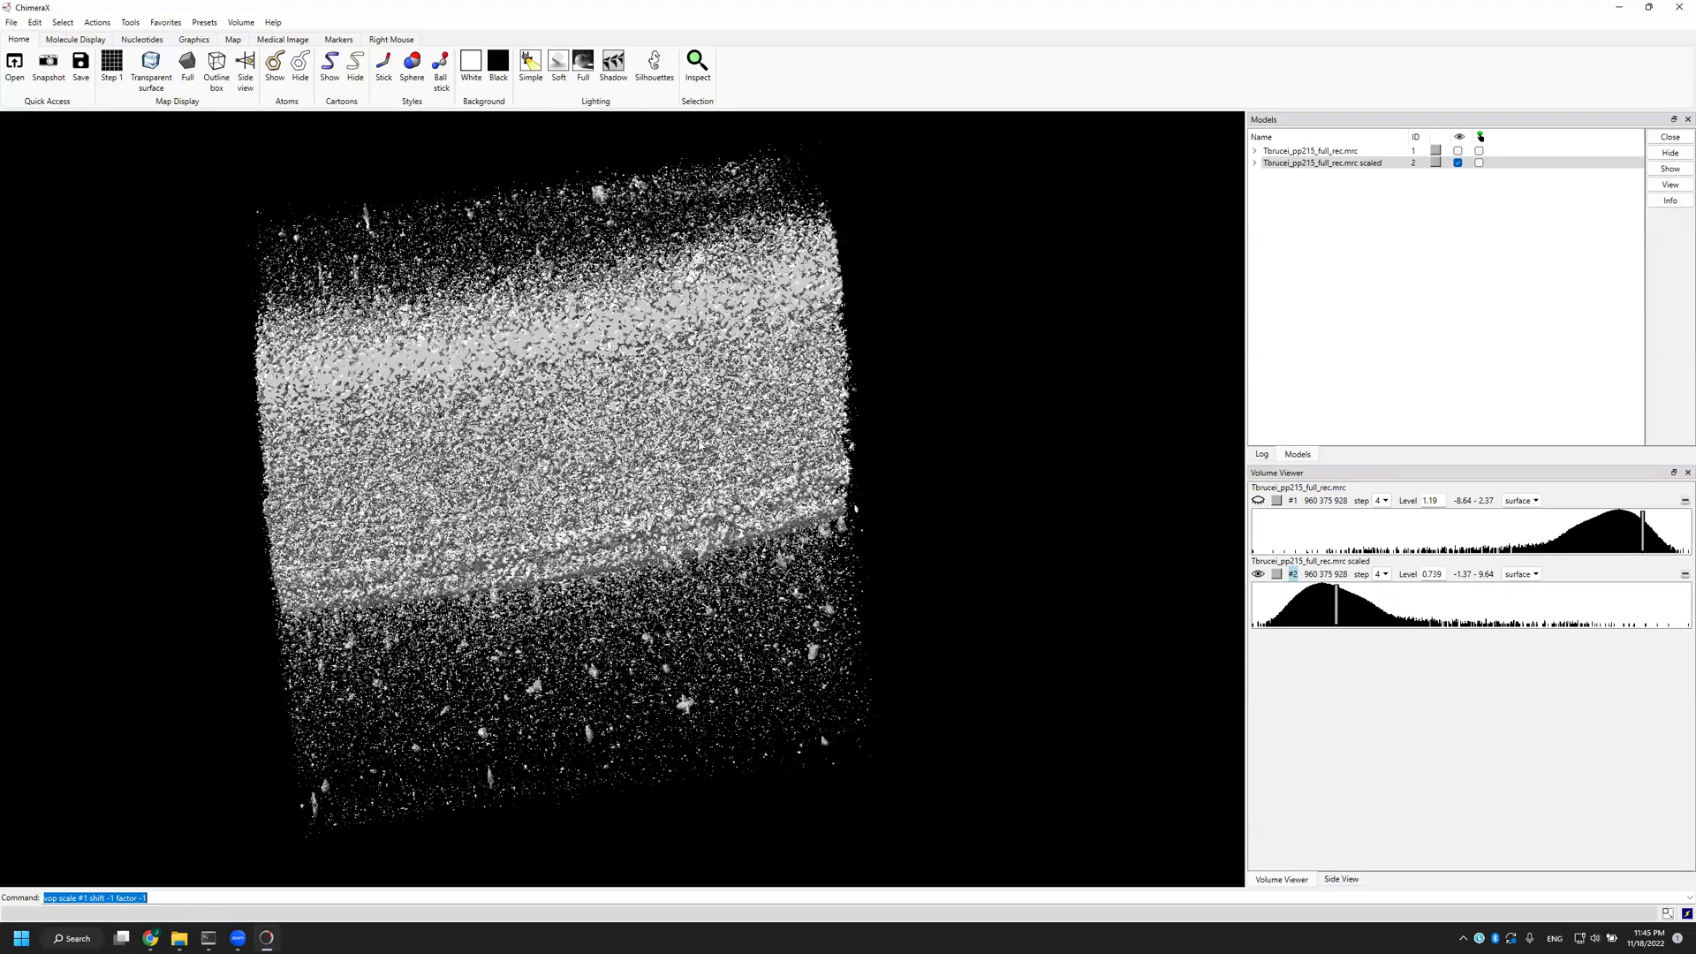
# Step: Run 'gaussian #2 sd 15', creating smoothed model #3 at level 1.03
pyautogui.moveTo(700, 444); pyautogui.dragTo(705, 541)
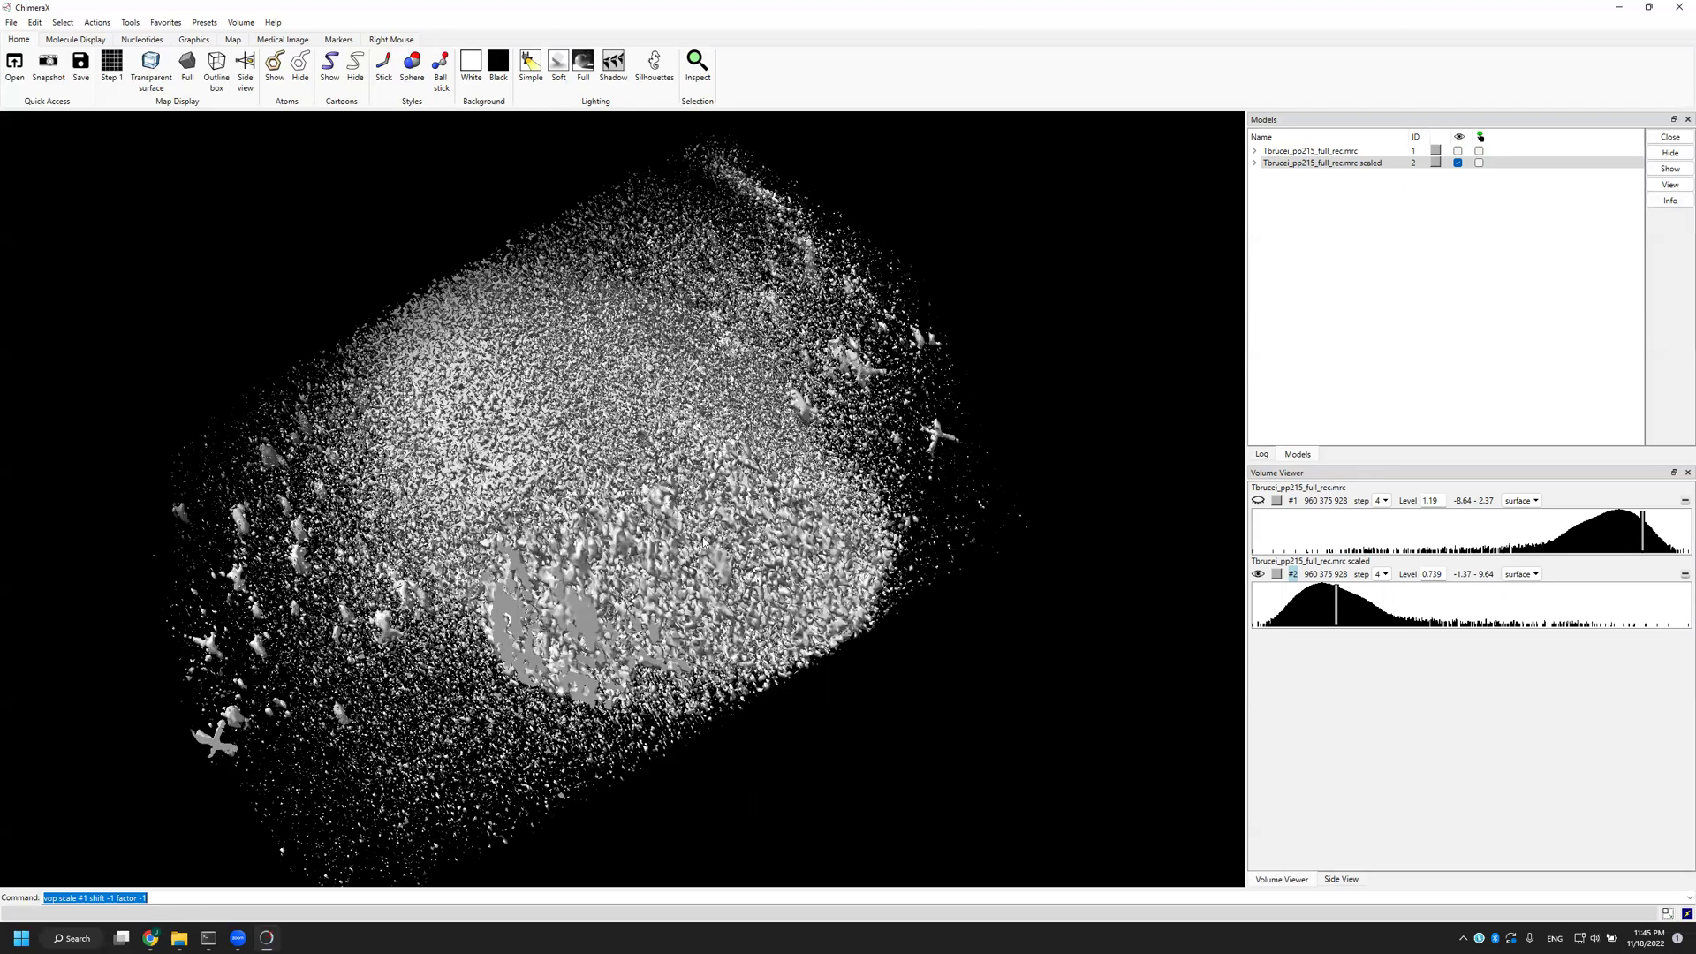
pyautogui.click(223, 897)
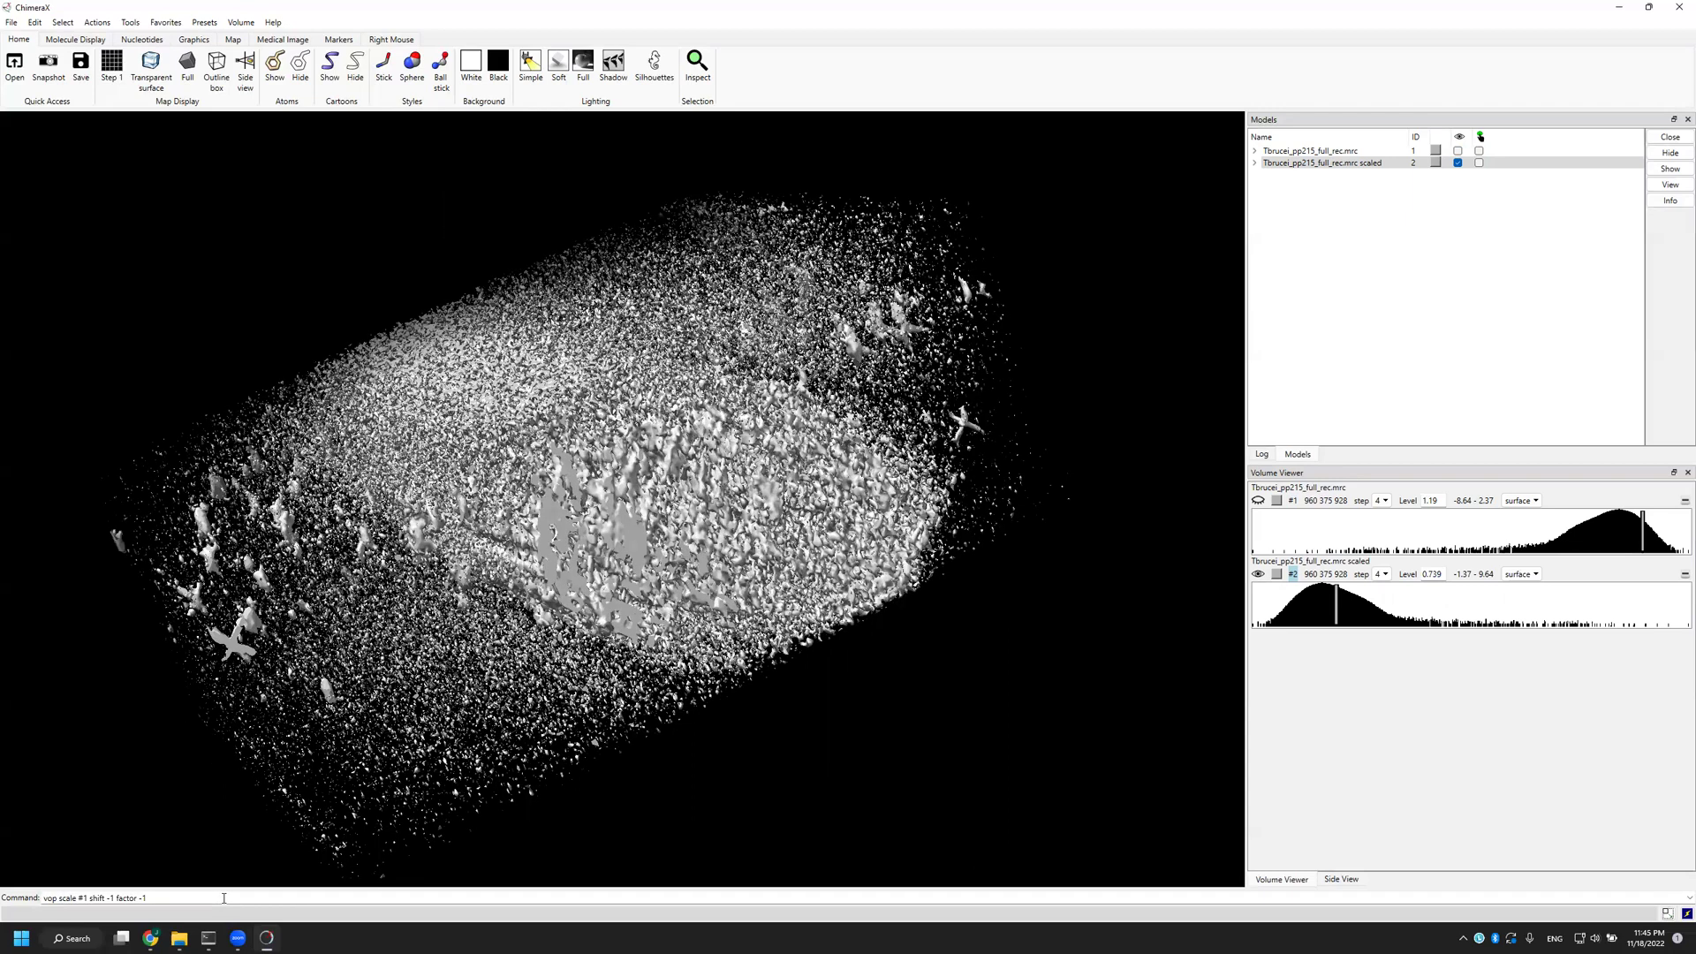
pyautogui.hotkey('ctrl', 'shift', 'Left')
pyautogui.hotkey('ctrl', 'shift', 'Left')
pyautogui.hotkey('ctrl', 'shift', 'Left')
pyautogui.hotkey('ctrl', 'shift', 'Left')
pyautogui.hotkey('ctrl', 'shift', 'Left')
pyautogui.hotkey('ctrl', 'shift', 'Left')
pyautogui.write('gaus')
pyautogui.write('2 sd')
pyautogui.write('15')
pyautogui.press('Return')
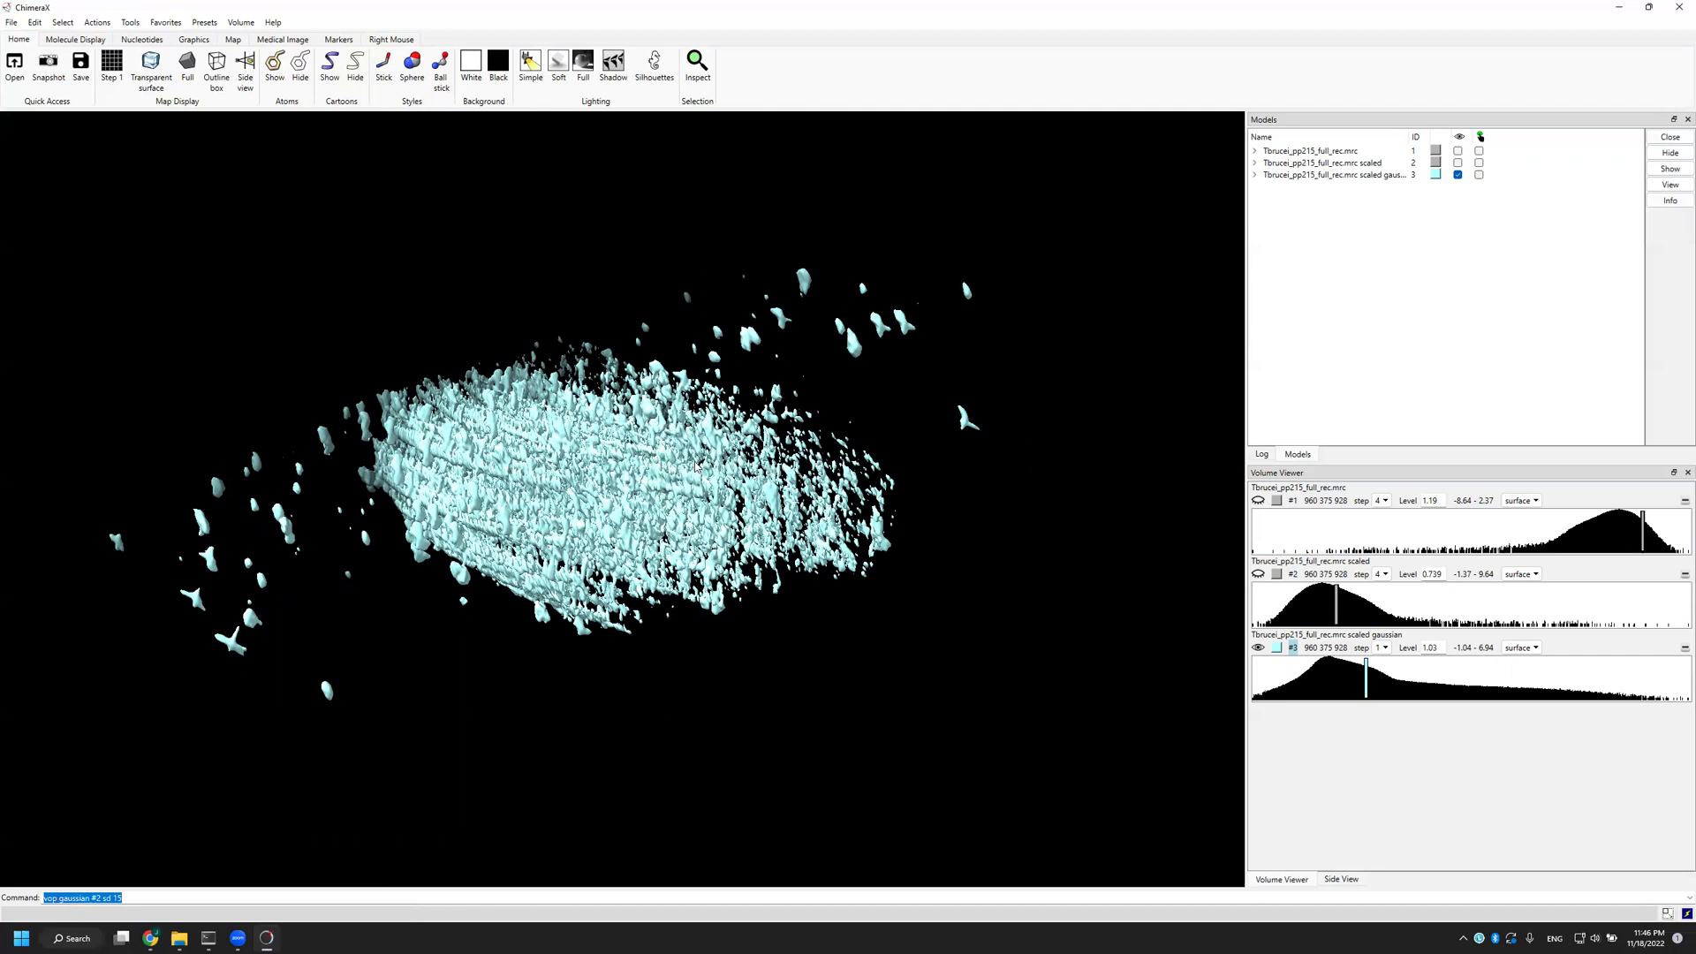
# Step: Toggle model #3's visibility and switch the scene to soft lighting
pyautogui.moveTo(576, 488); pyautogui.dragTo(630, 464)
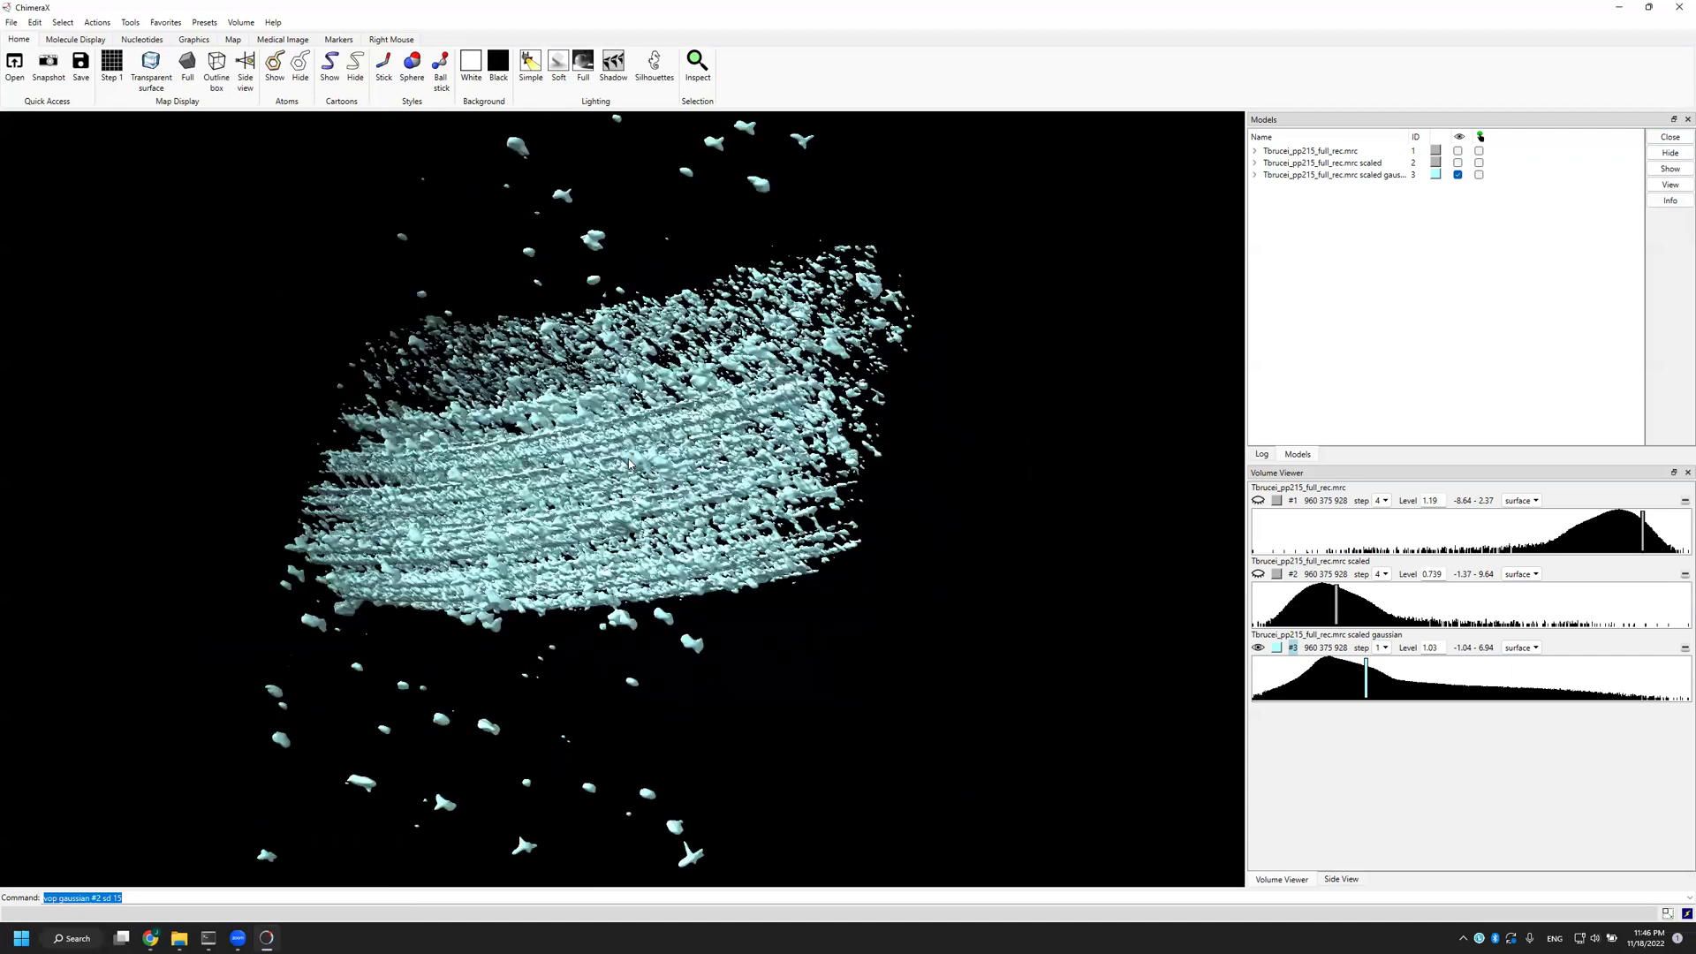
pyautogui.click(1459, 175)
pyautogui.click(1459, 175)
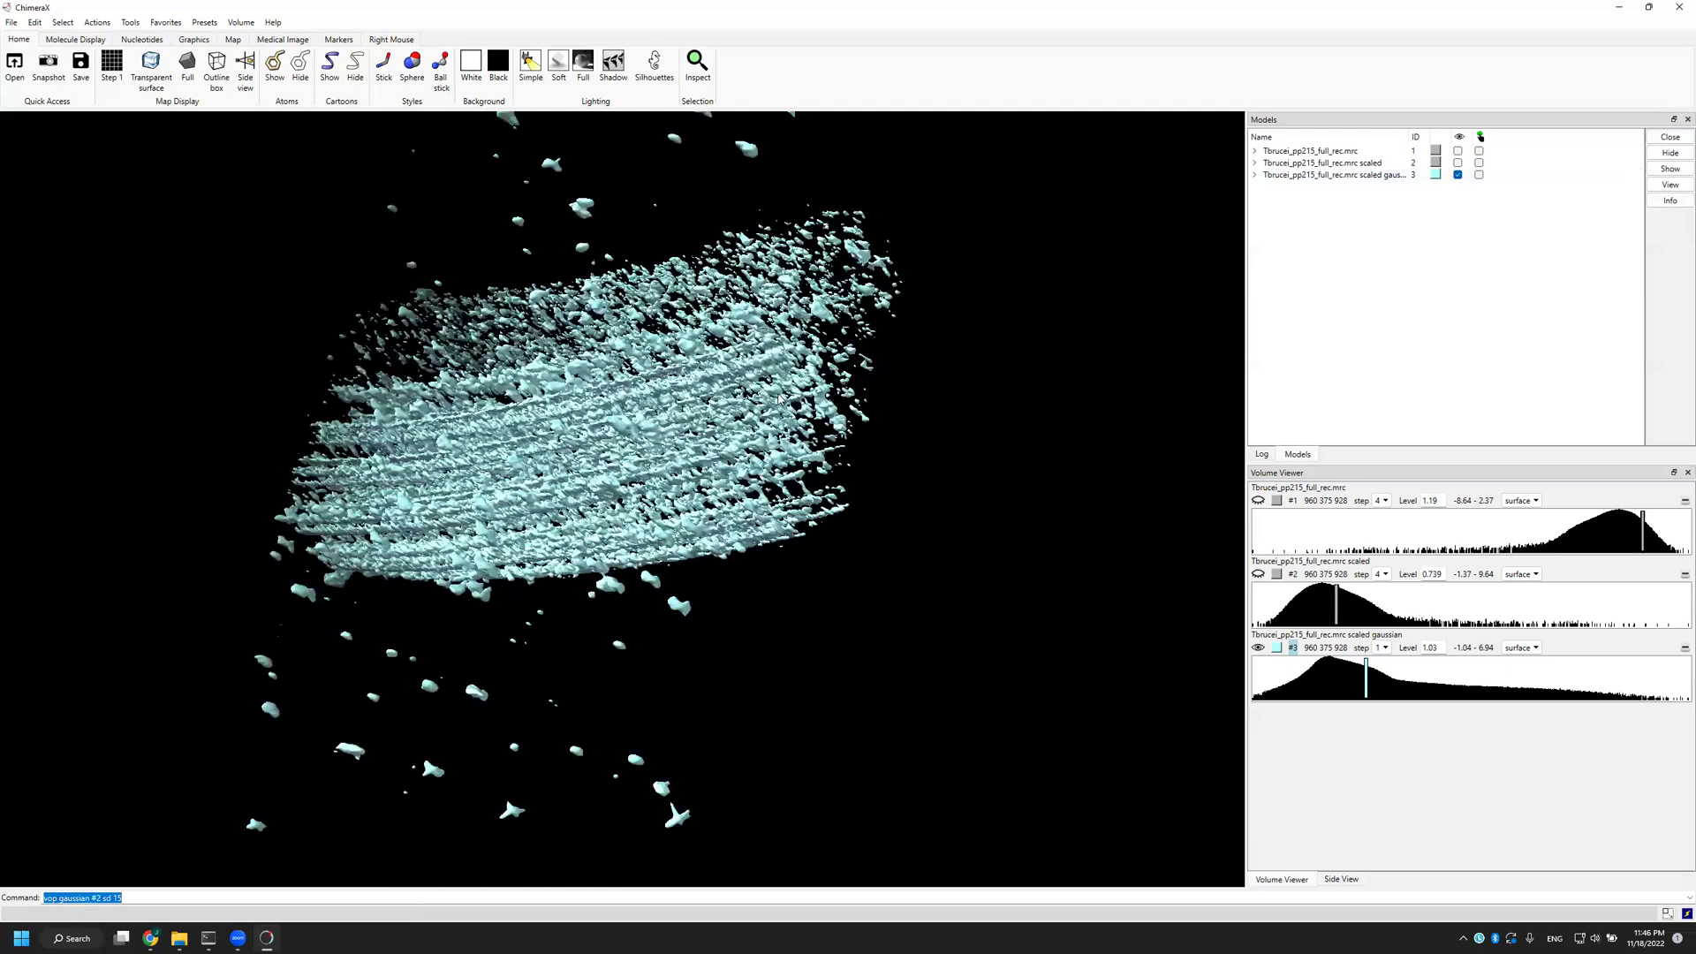
pyautogui.moveTo(805, 402); pyautogui.dragTo(665, 145)
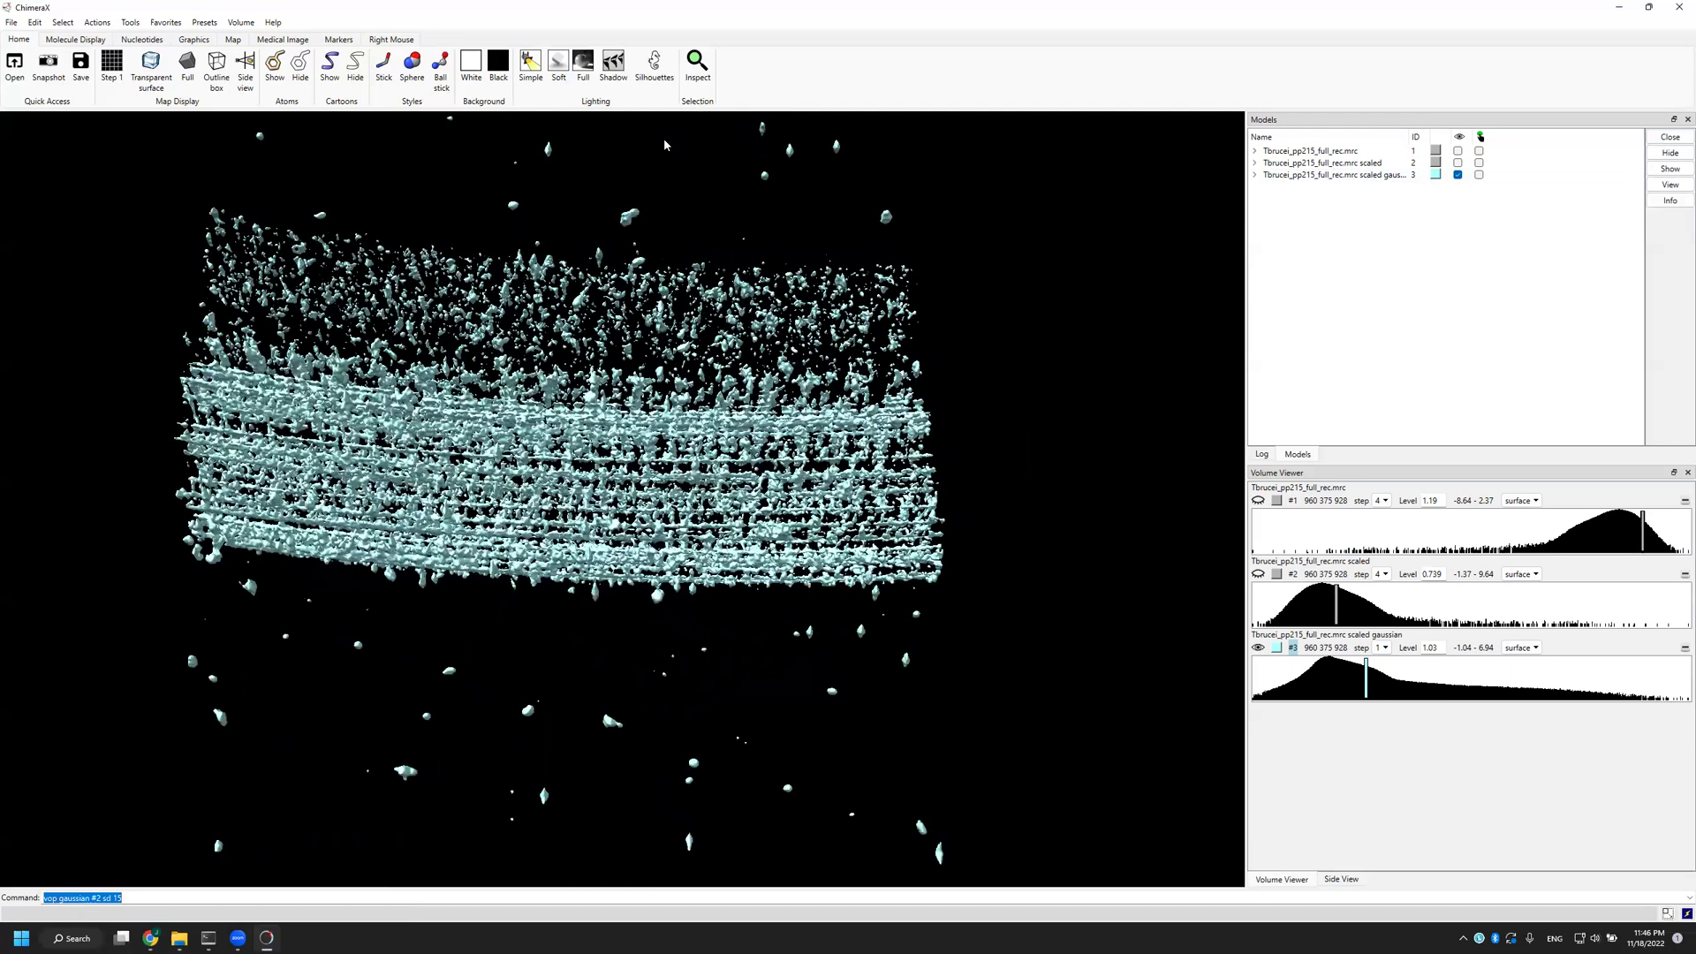
pyautogui.click(564, 69)
# Step: Zoom and rotate the filtered flagellum to view its striated filaments from several angles
pyautogui.moveTo(671, 423); pyautogui.dragTo(735, 394)
pyautogui.scroll(2, 654, 453)
pyautogui.scroll(2, 698, 468)
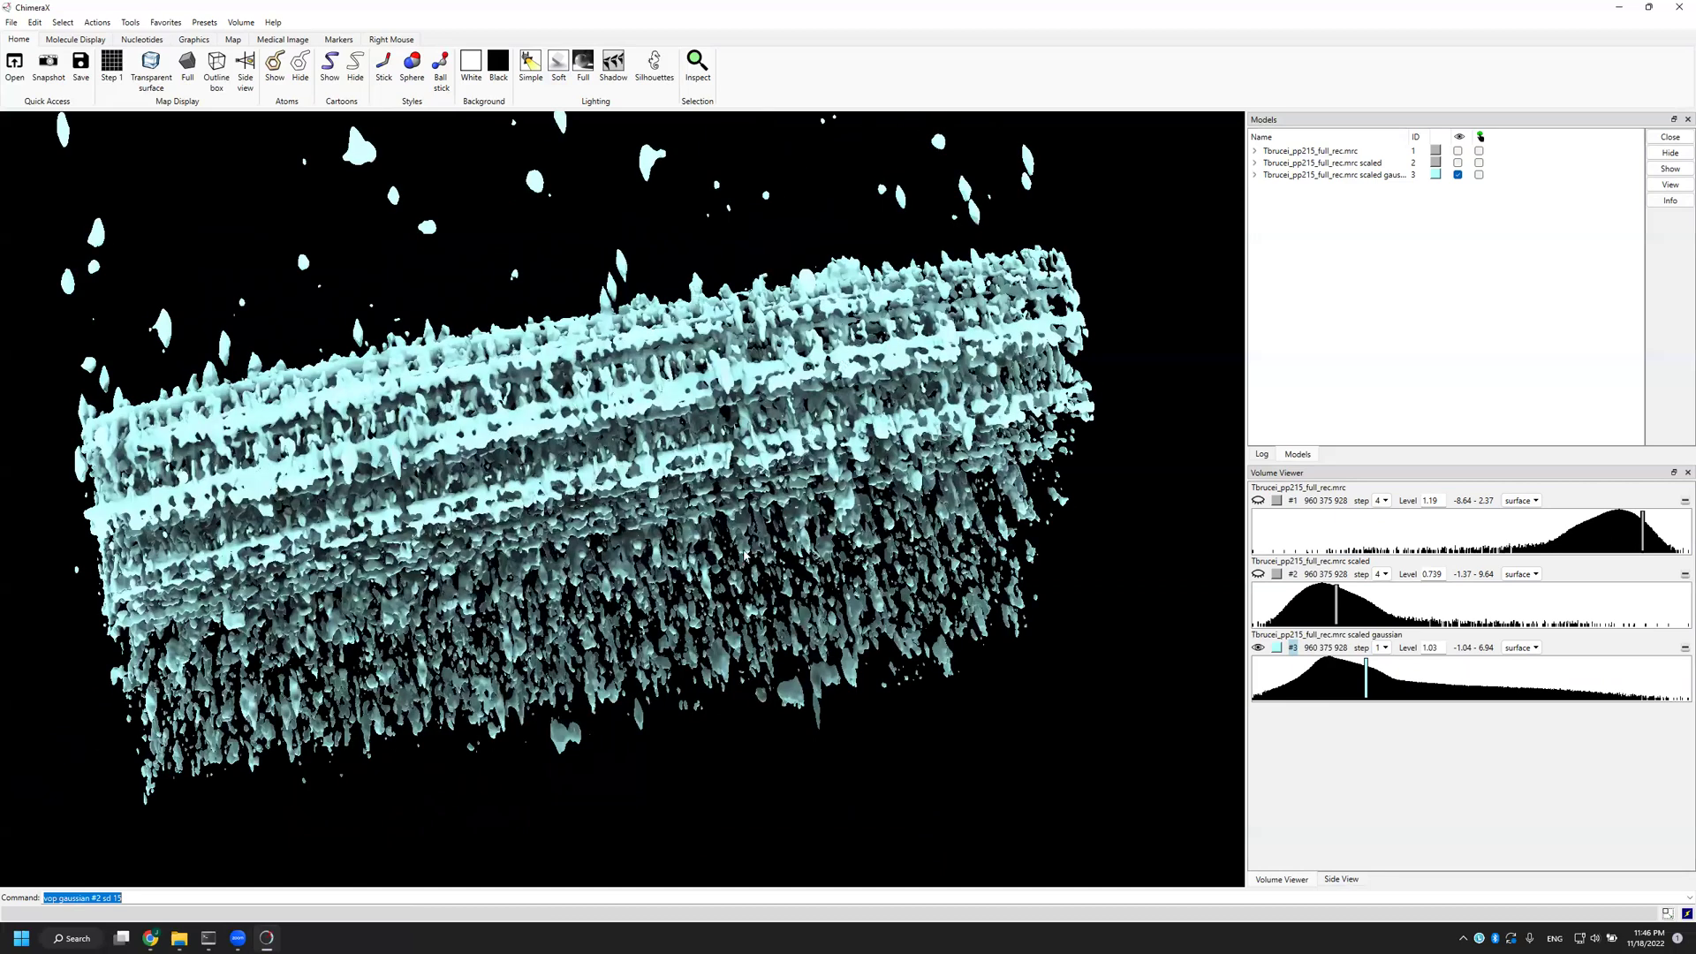
pyautogui.moveTo(724, 515); pyautogui.dragTo(614, 508)
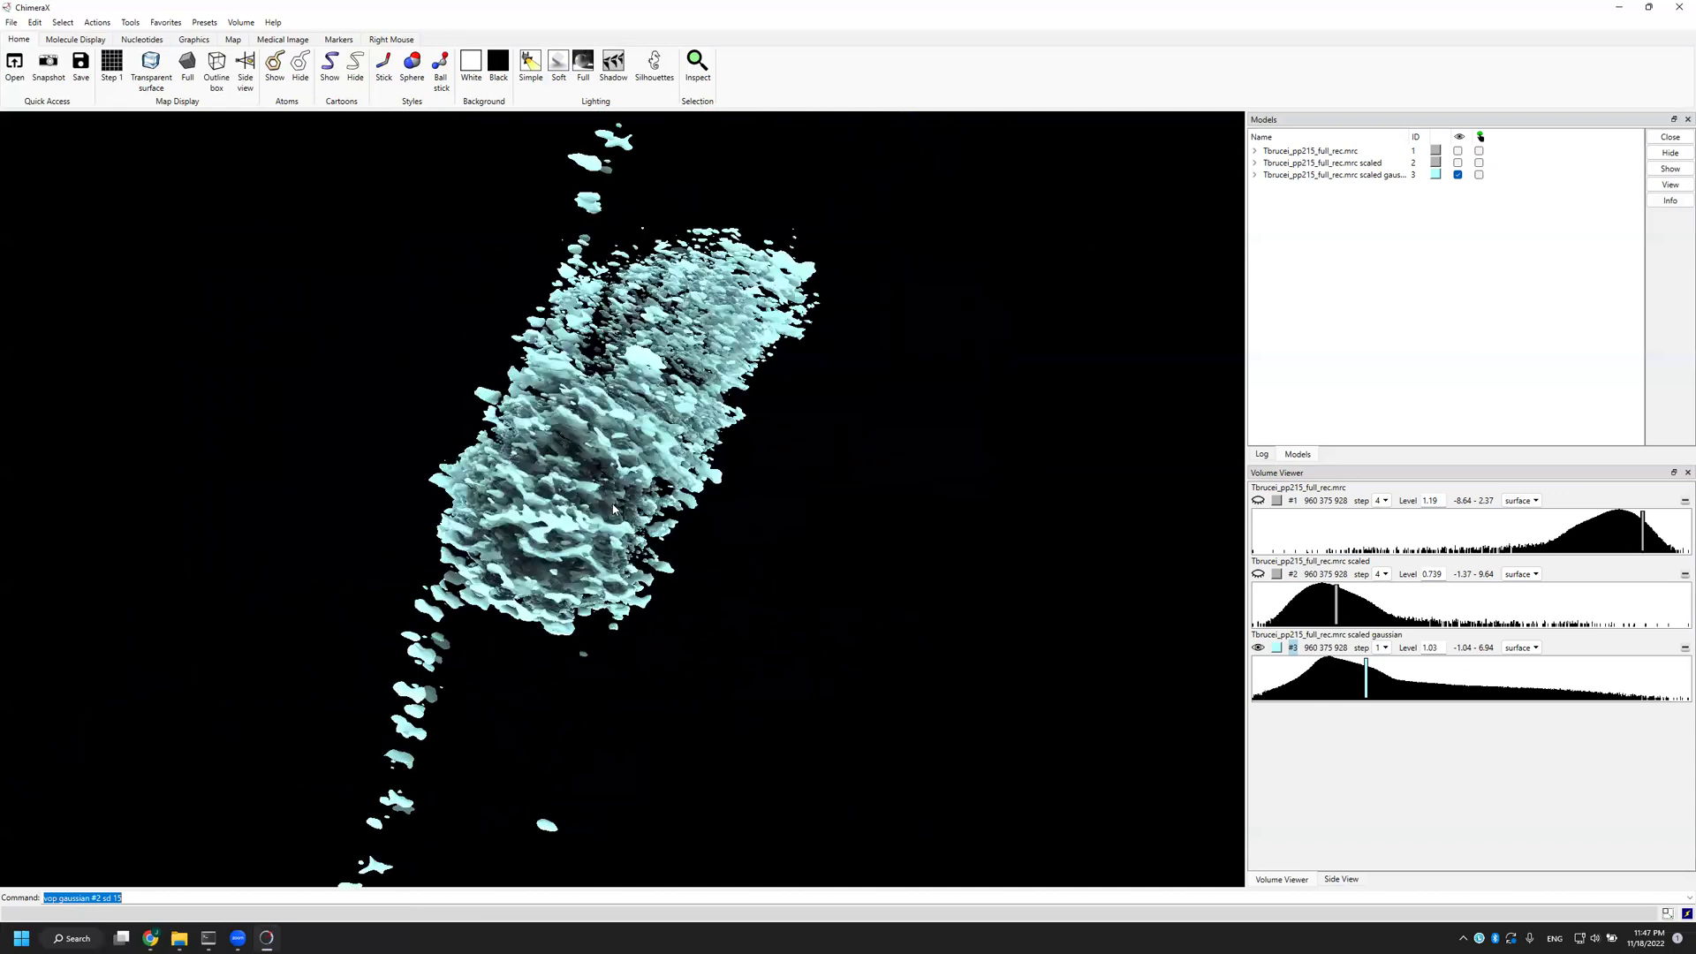
pyautogui.moveTo(597, 453); pyautogui.dragTo(613, 476)
pyautogui.moveTo(416, 492); pyautogui.dragTo(457, 530)
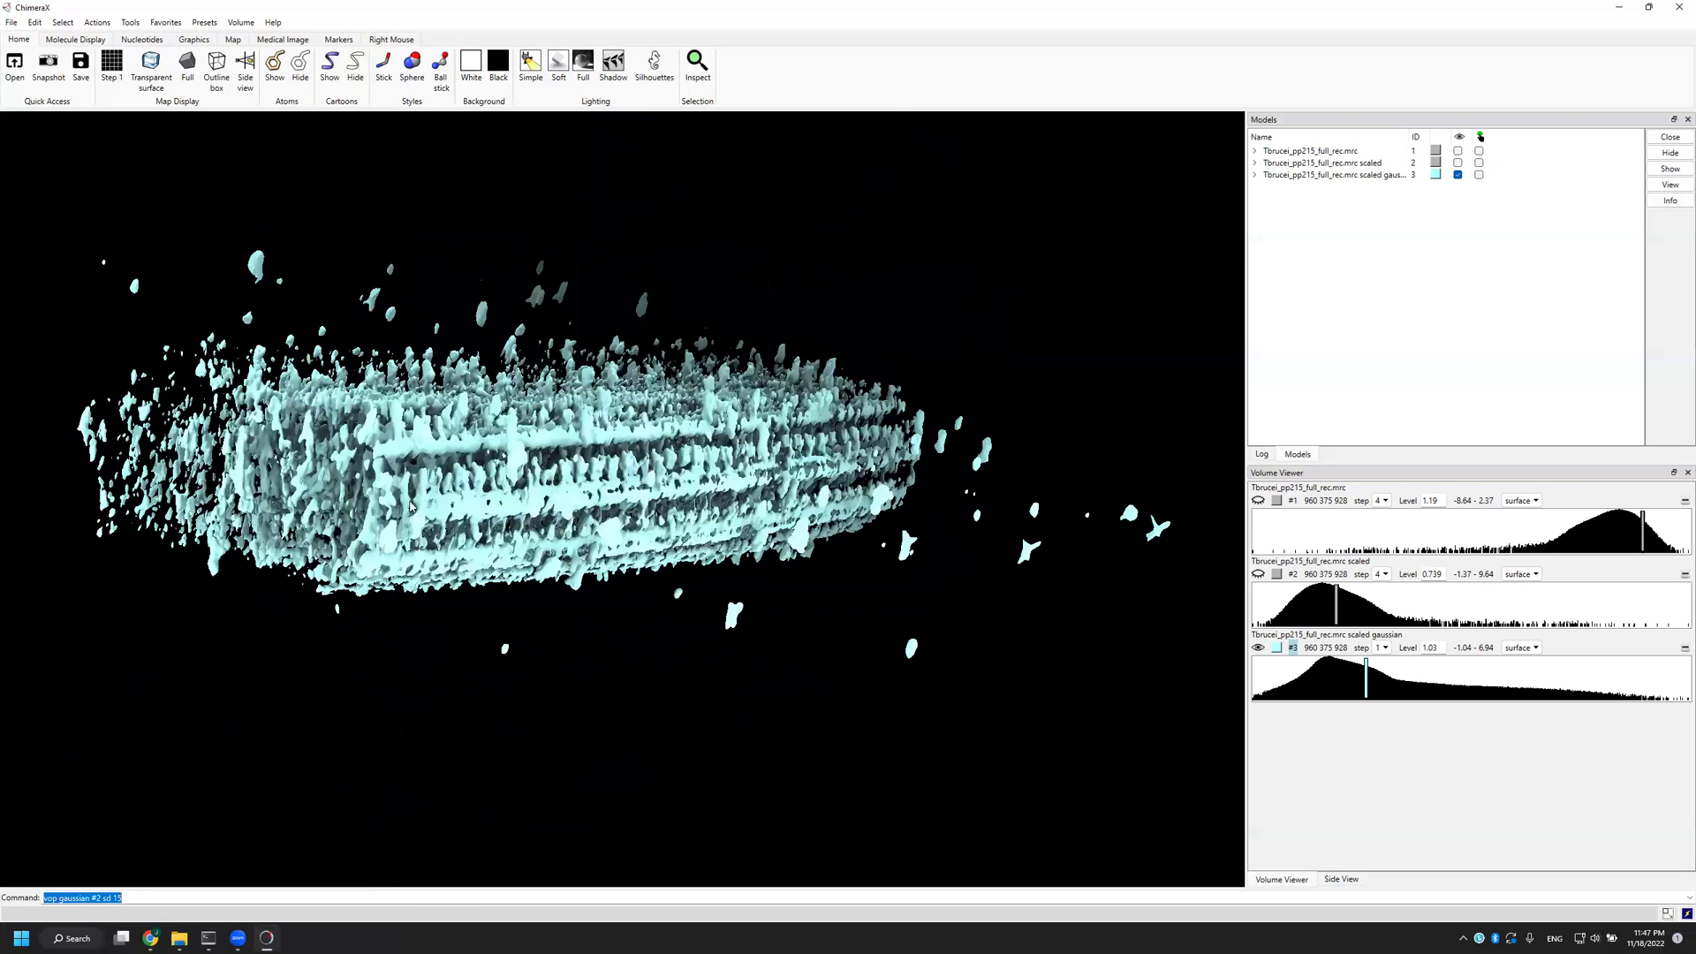
pyautogui.moveTo(456, 460); pyautogui.dragTo(459, 438)
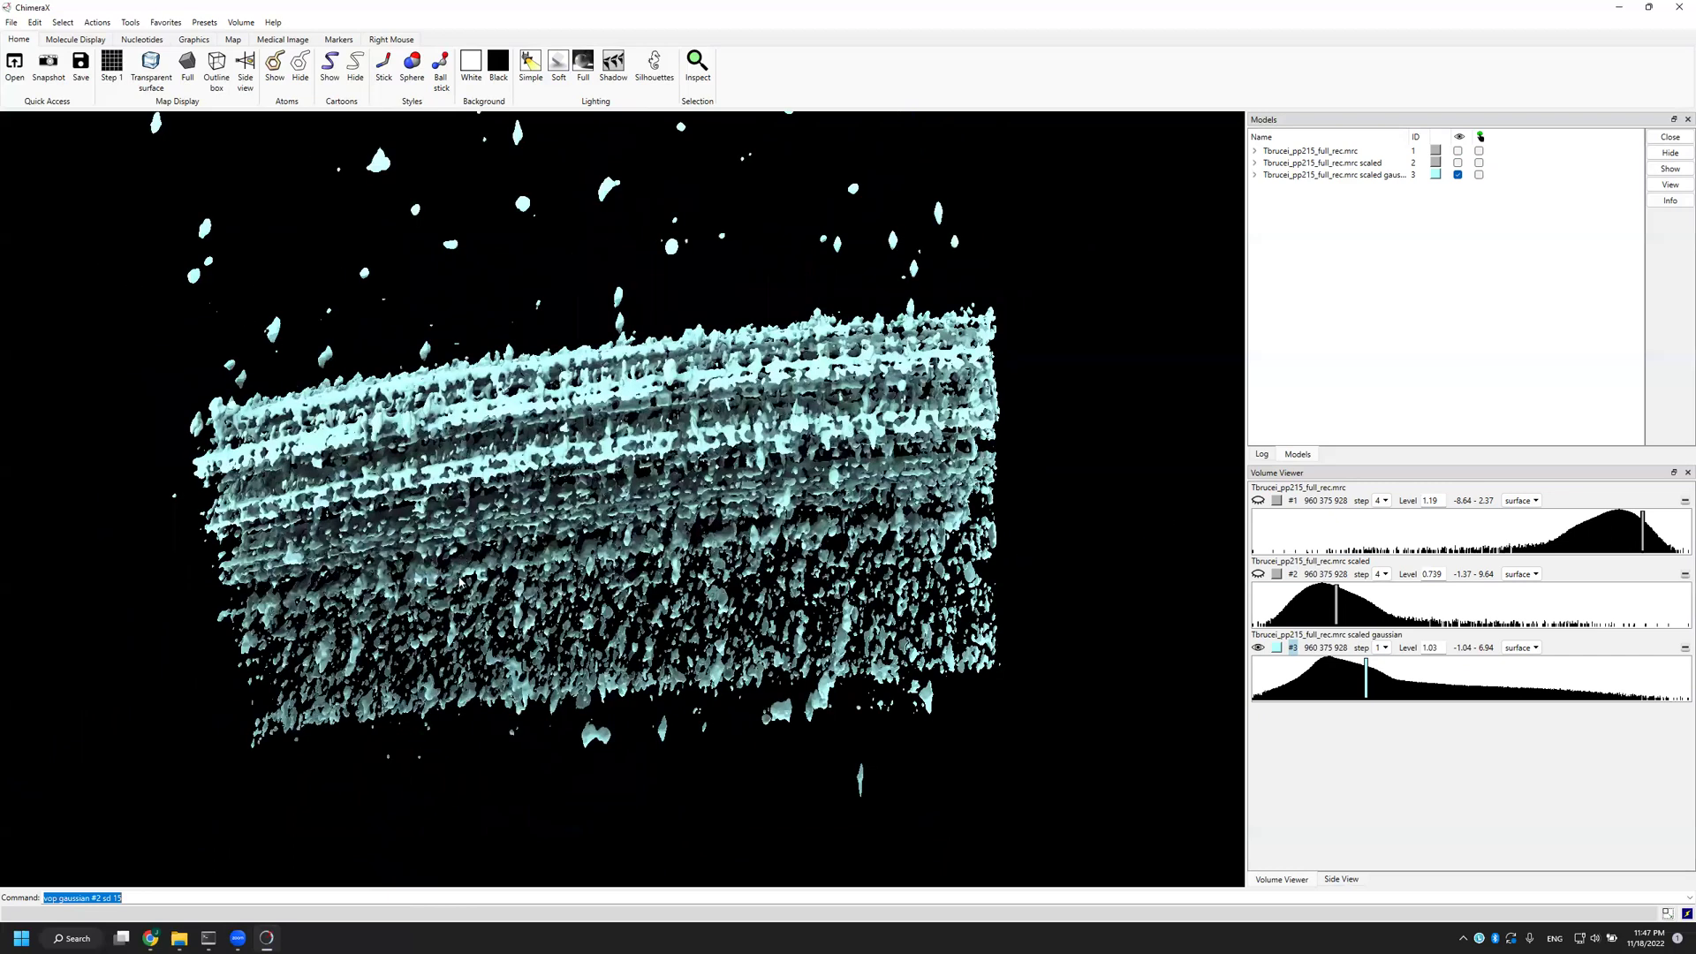
pyautogui.moveTo(497, 592); pyautogui.dragTo(128, 917)
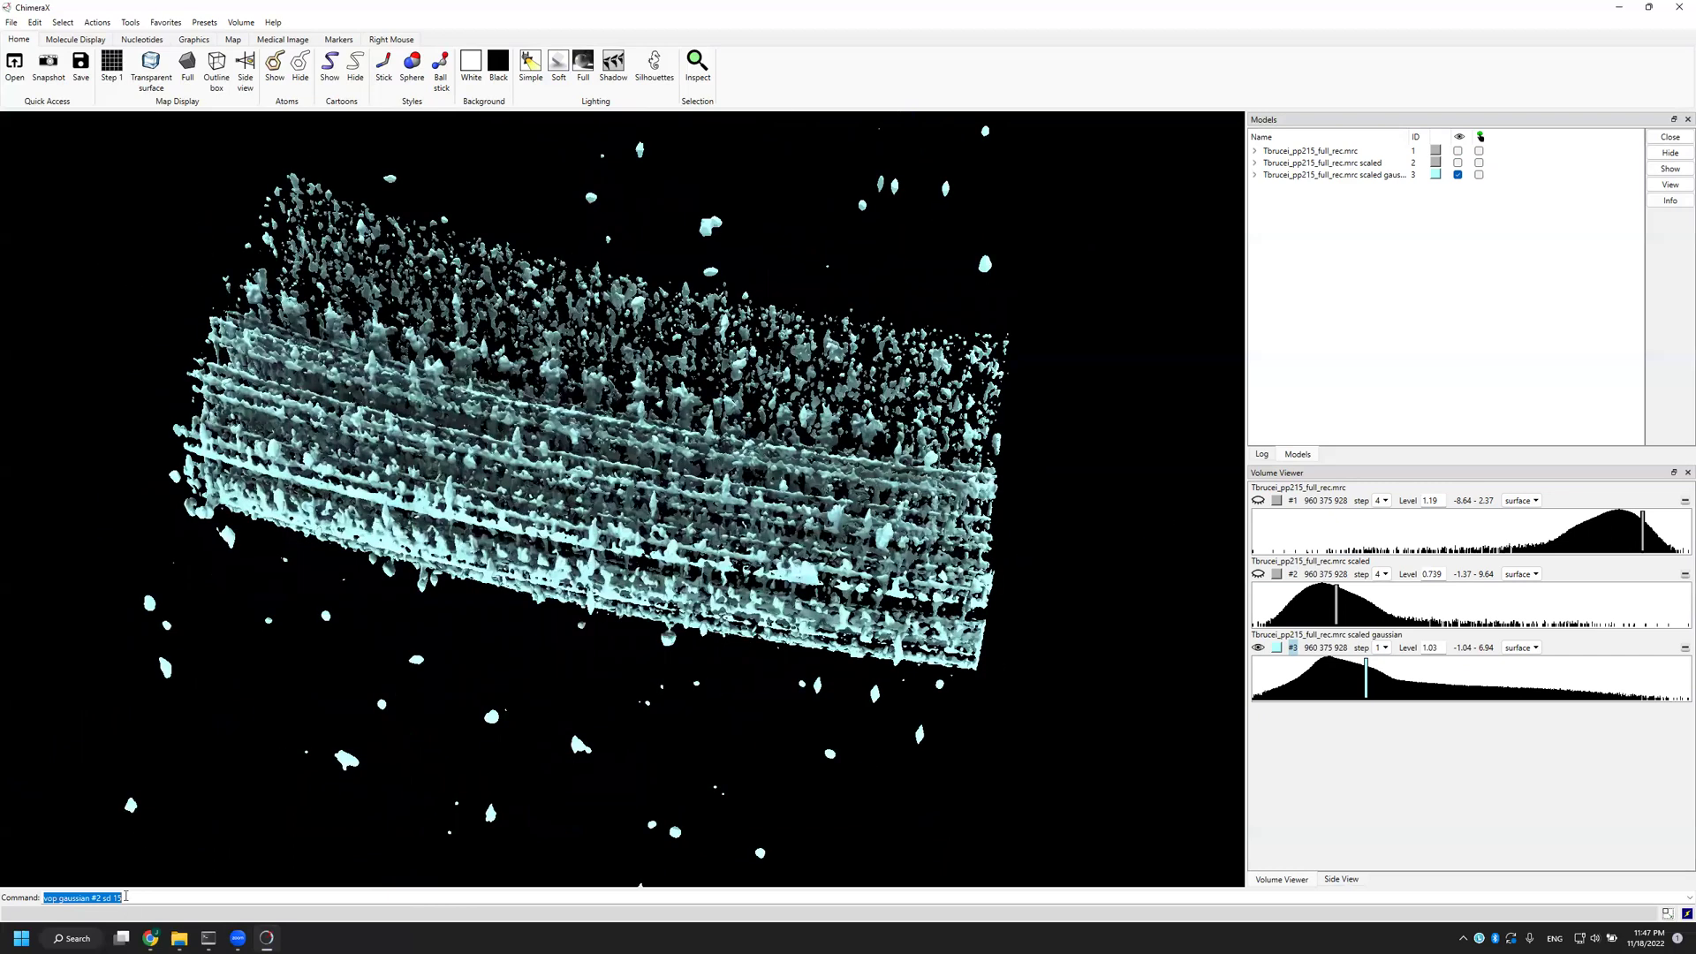
pyautogui.click(124, 895)
pyautogui.moveTo(202, 861); pyautogui.dragTo(85, 855)
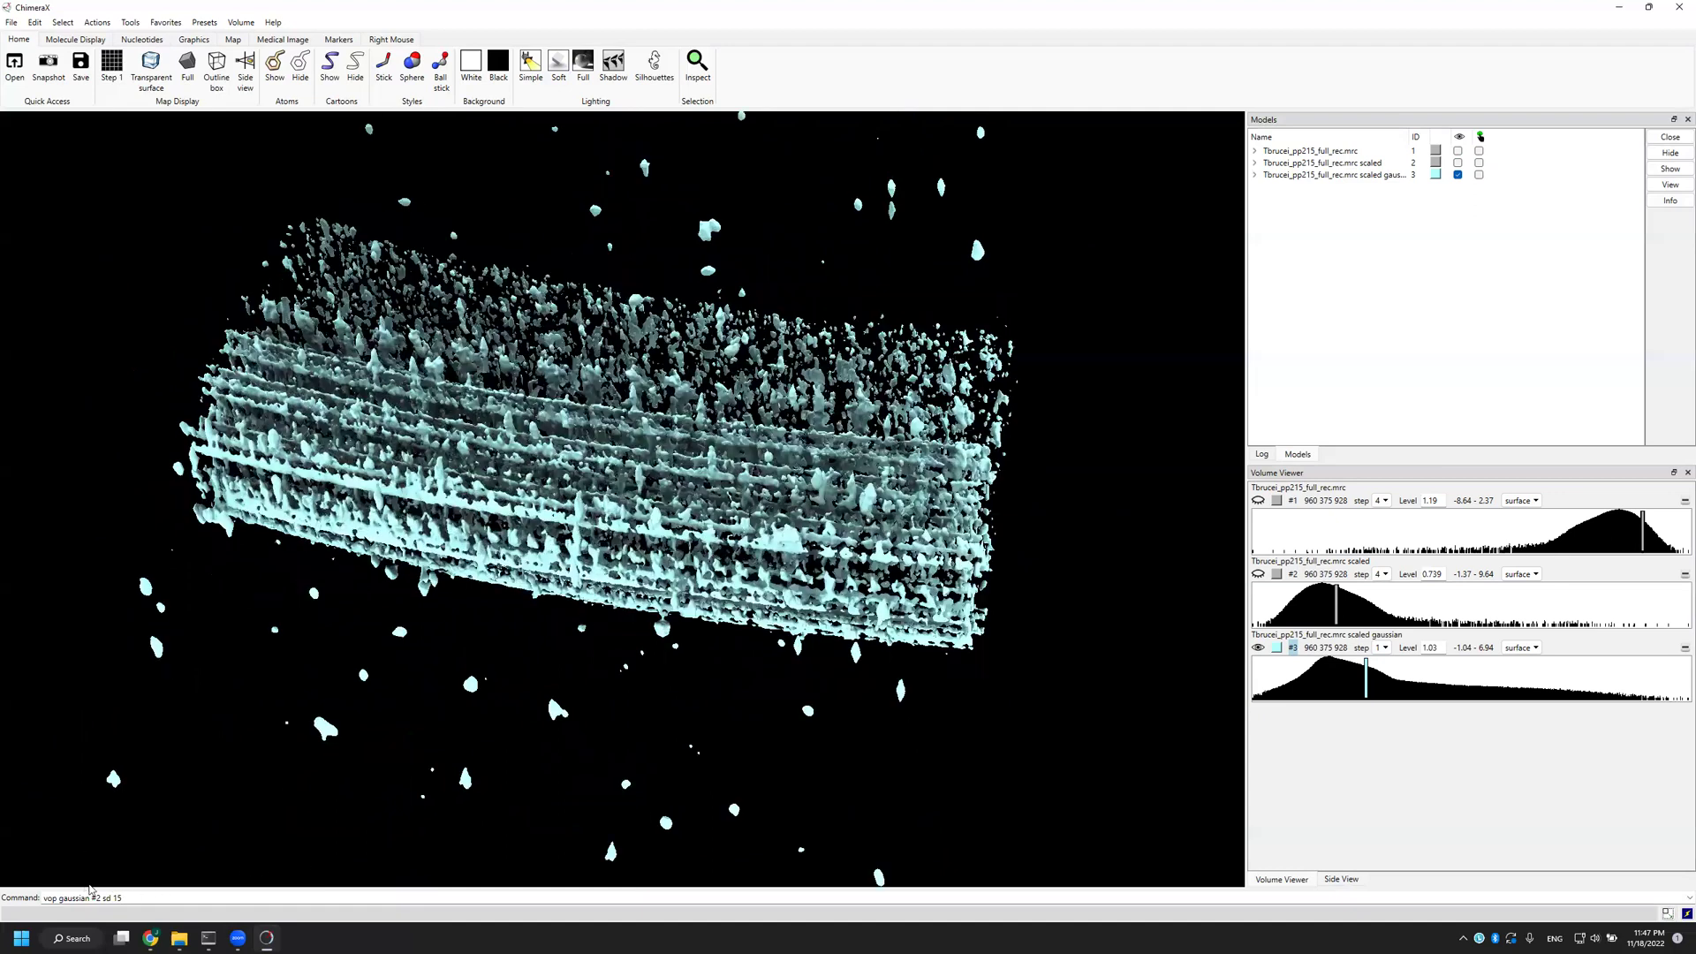
# Step: Change the command's model number to 3 and rerun the Gaussian filter
pyautogui.press('BackSpace')
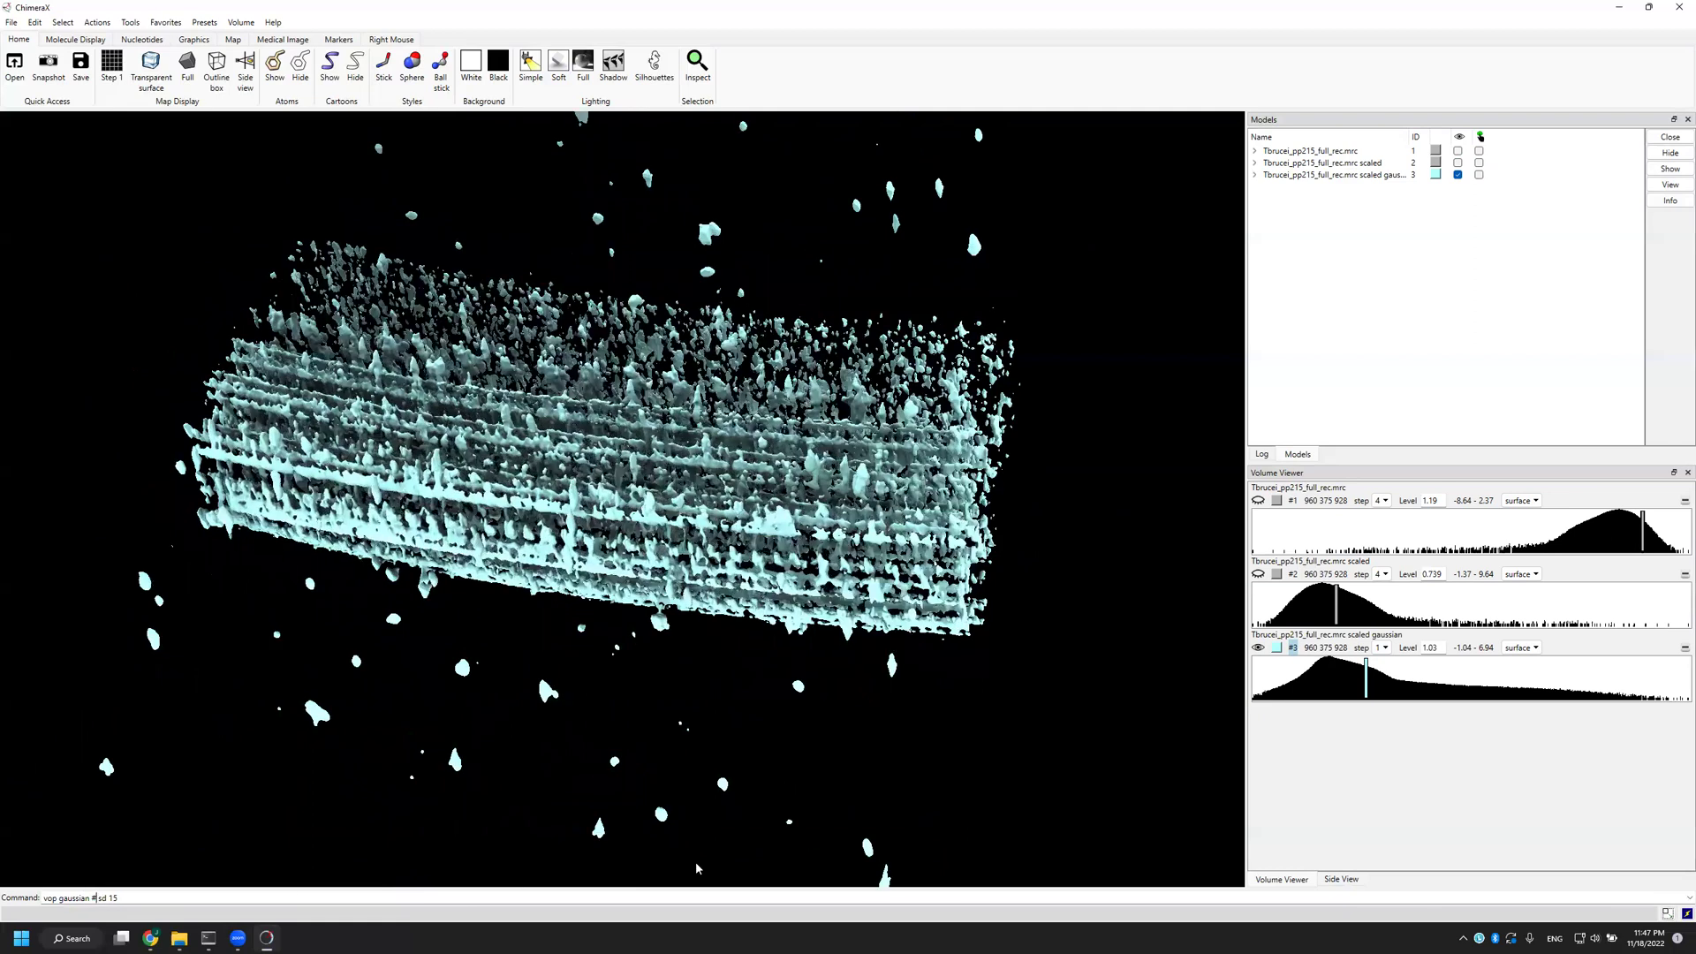
pyautogui.write('3')
pyautogui.press('Return')
# Step: Rotate the filtered density map to inspect the parallel flagellar filaments
pyautogui.moveTo(618, 599); pyautogui.dragTo(766, 508)
pyautogui.moveTo(799, 451)
pyautogui.mouseDown()
pyautogui.moveTo(777, 443)
pyautogui.moveTo(816, 469)
pyautogui.mouseUp()
pyautogui.moveTo(830, 527); pyautogui.dragTo(886, 523)
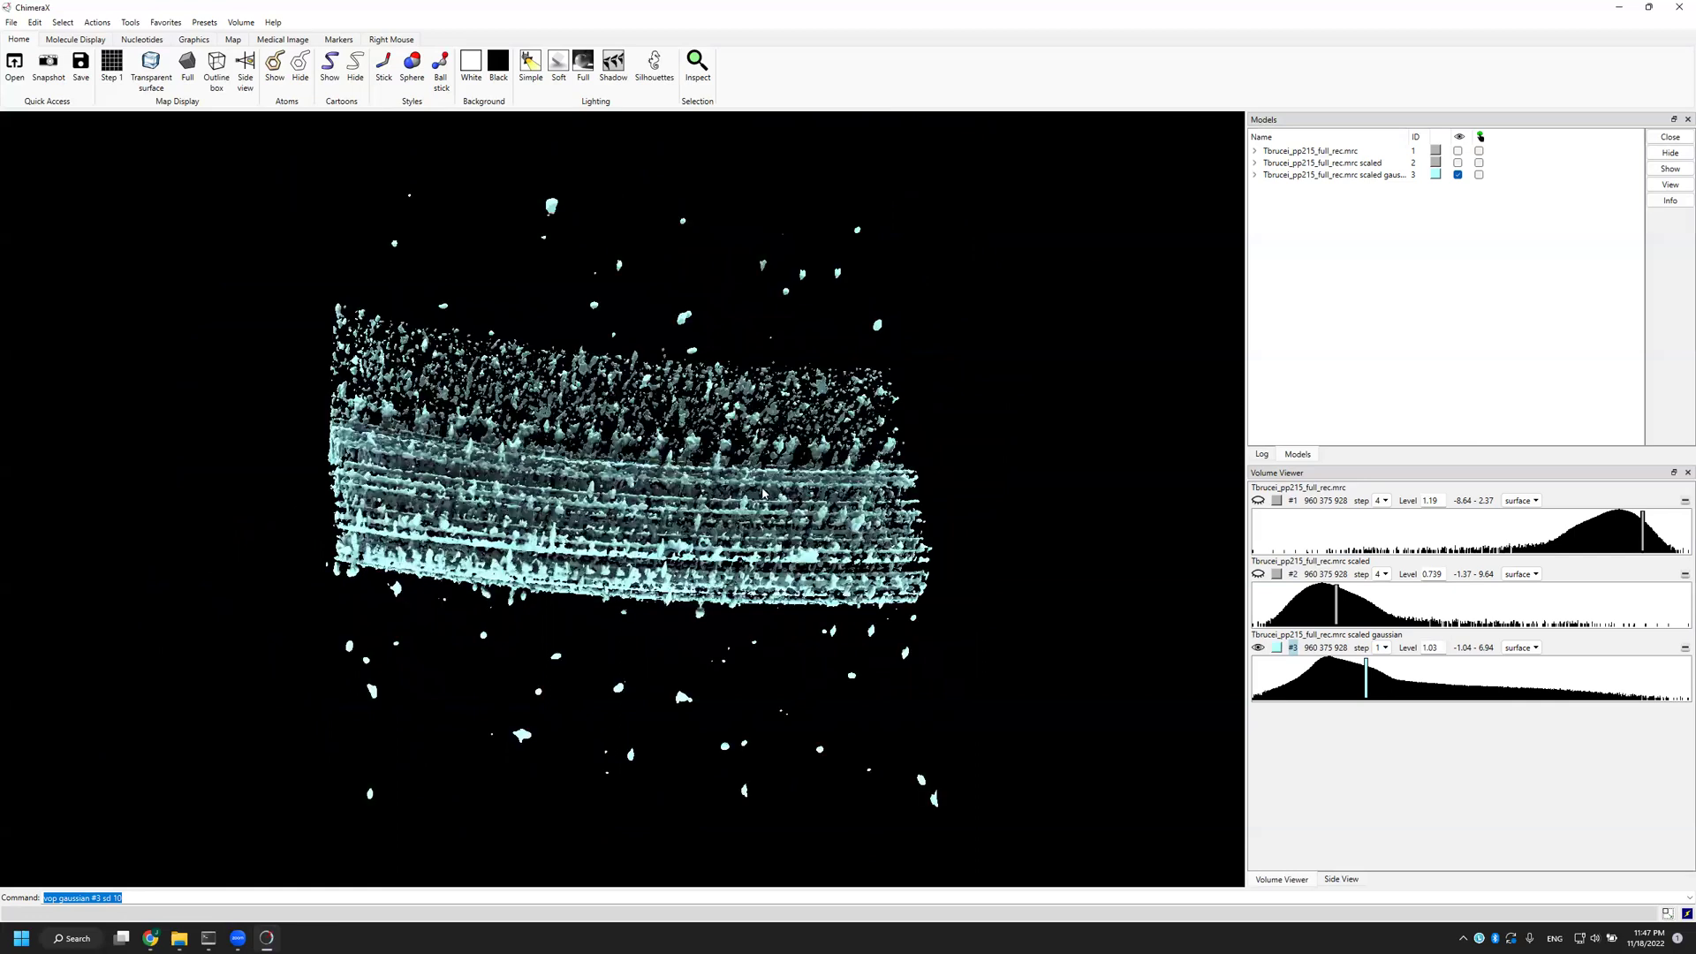
pyautogui.moveTo(764, 493); pyautogui.dragTo(761, 512)
pyautogui.moveTo(509, 428); pyautogui.dragTo(459, 398)
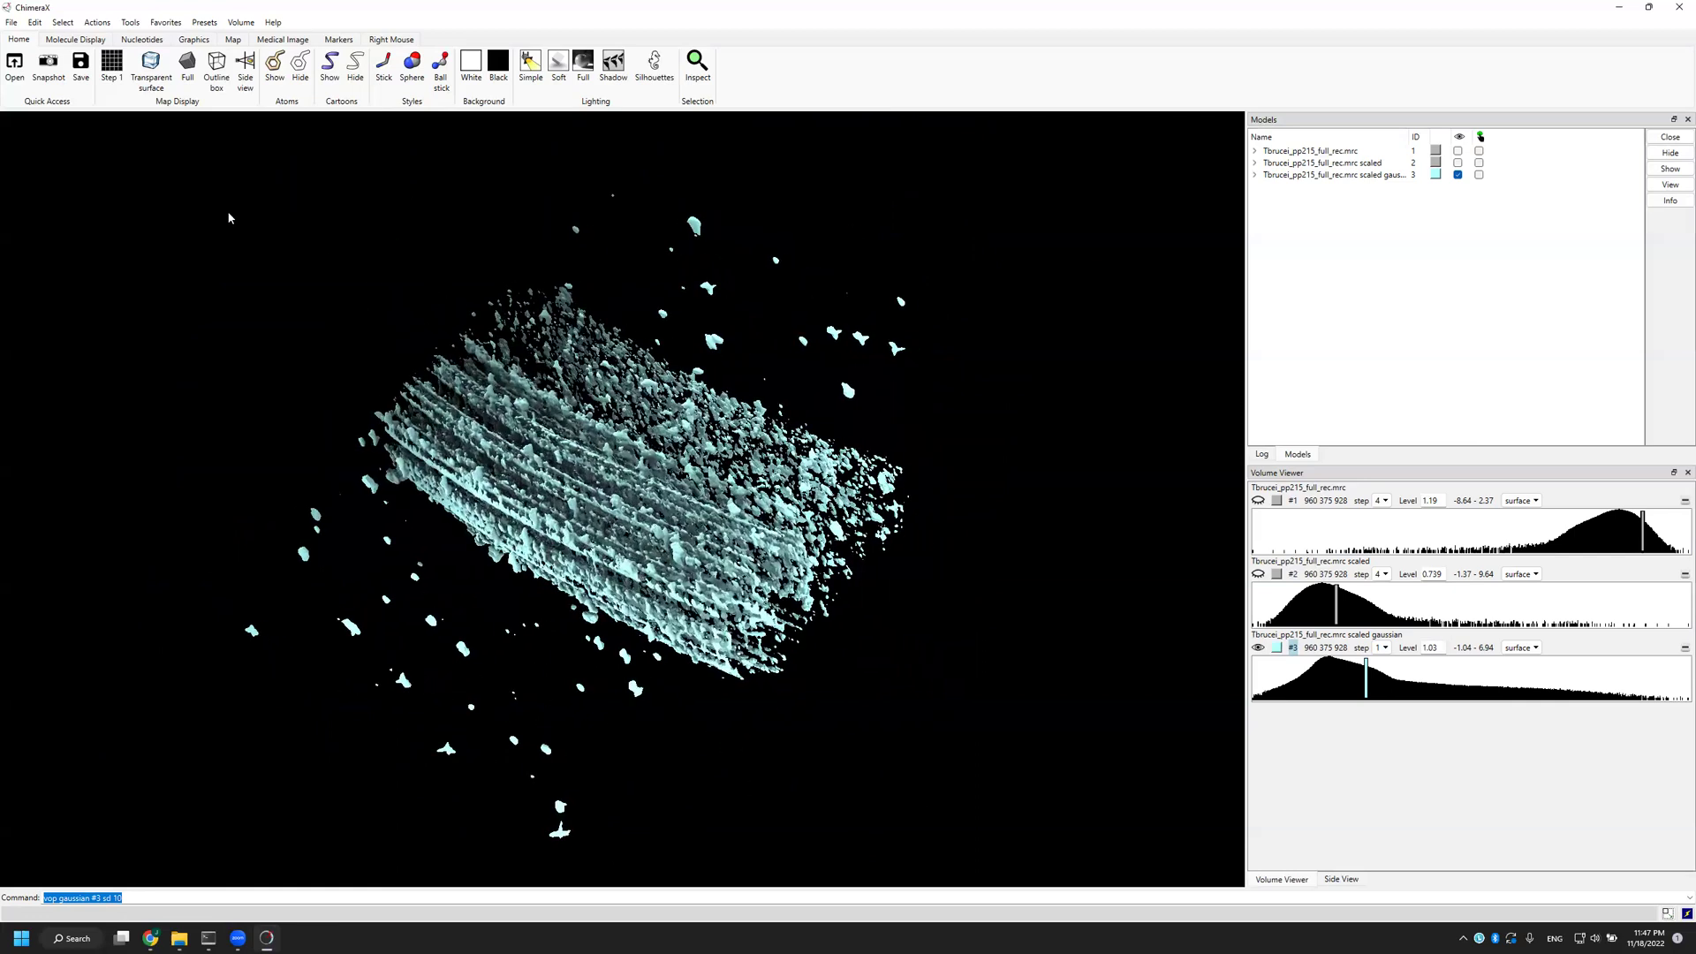
# Step: Save the scene, maps included, as ChimeraX session 'test_seshion1' (*.cxs) on the Desktop
pyautogui.click(81, 63)
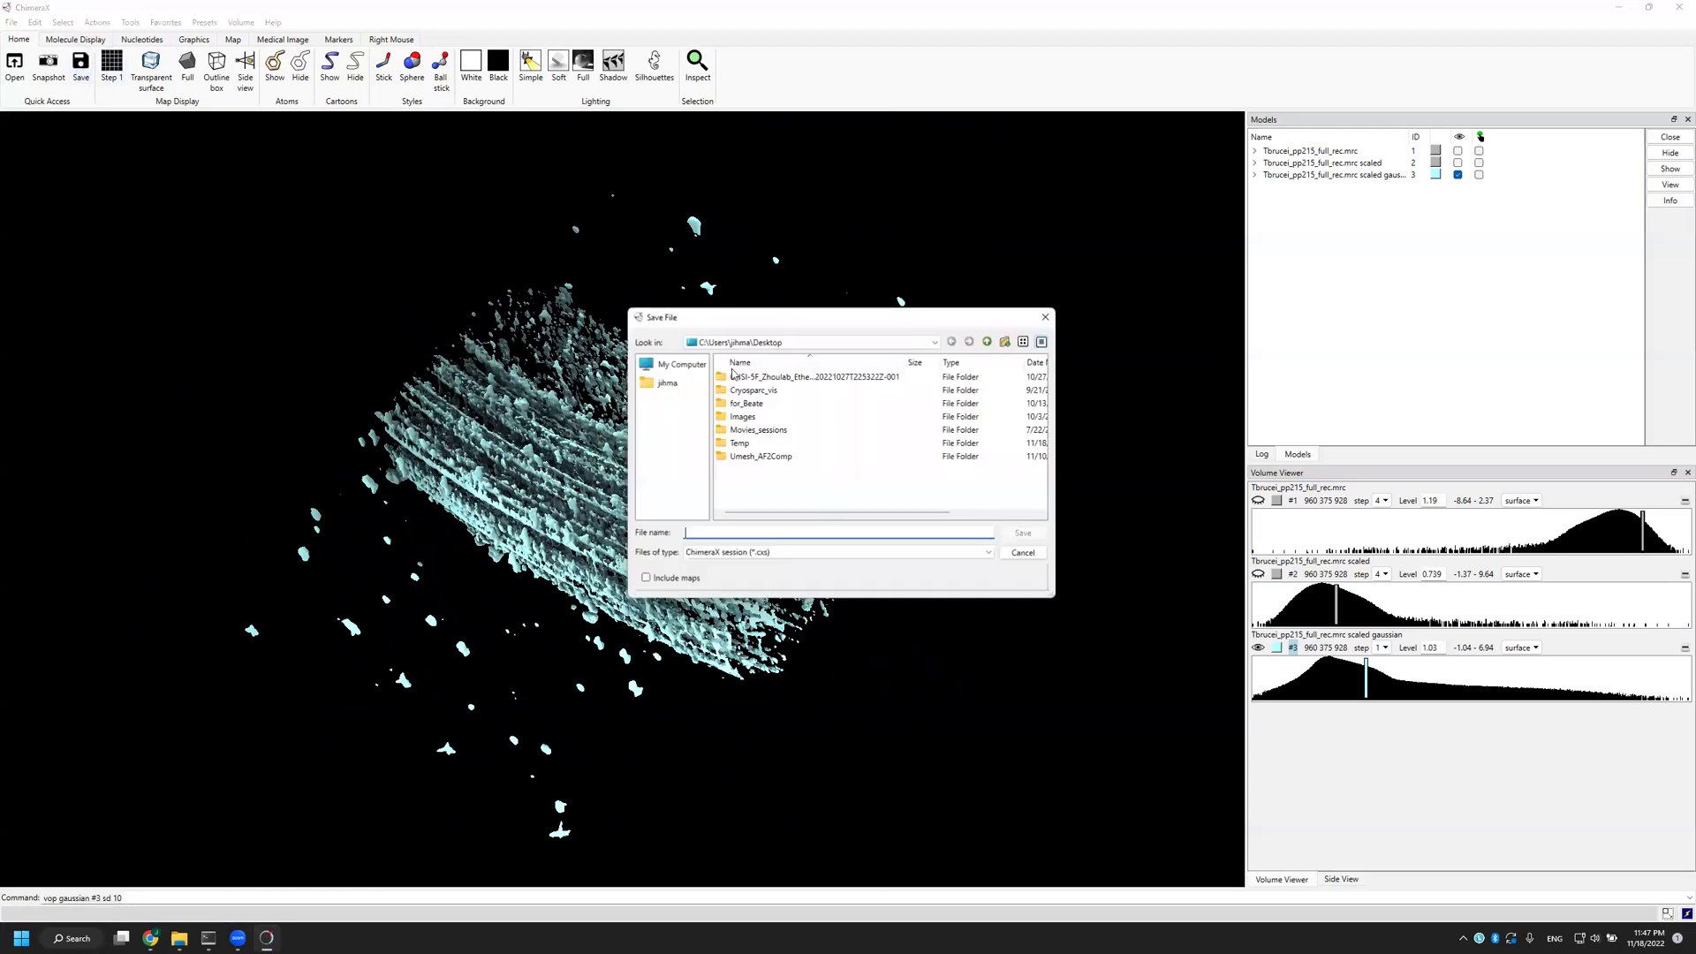
pyautogui.click(760, 555)
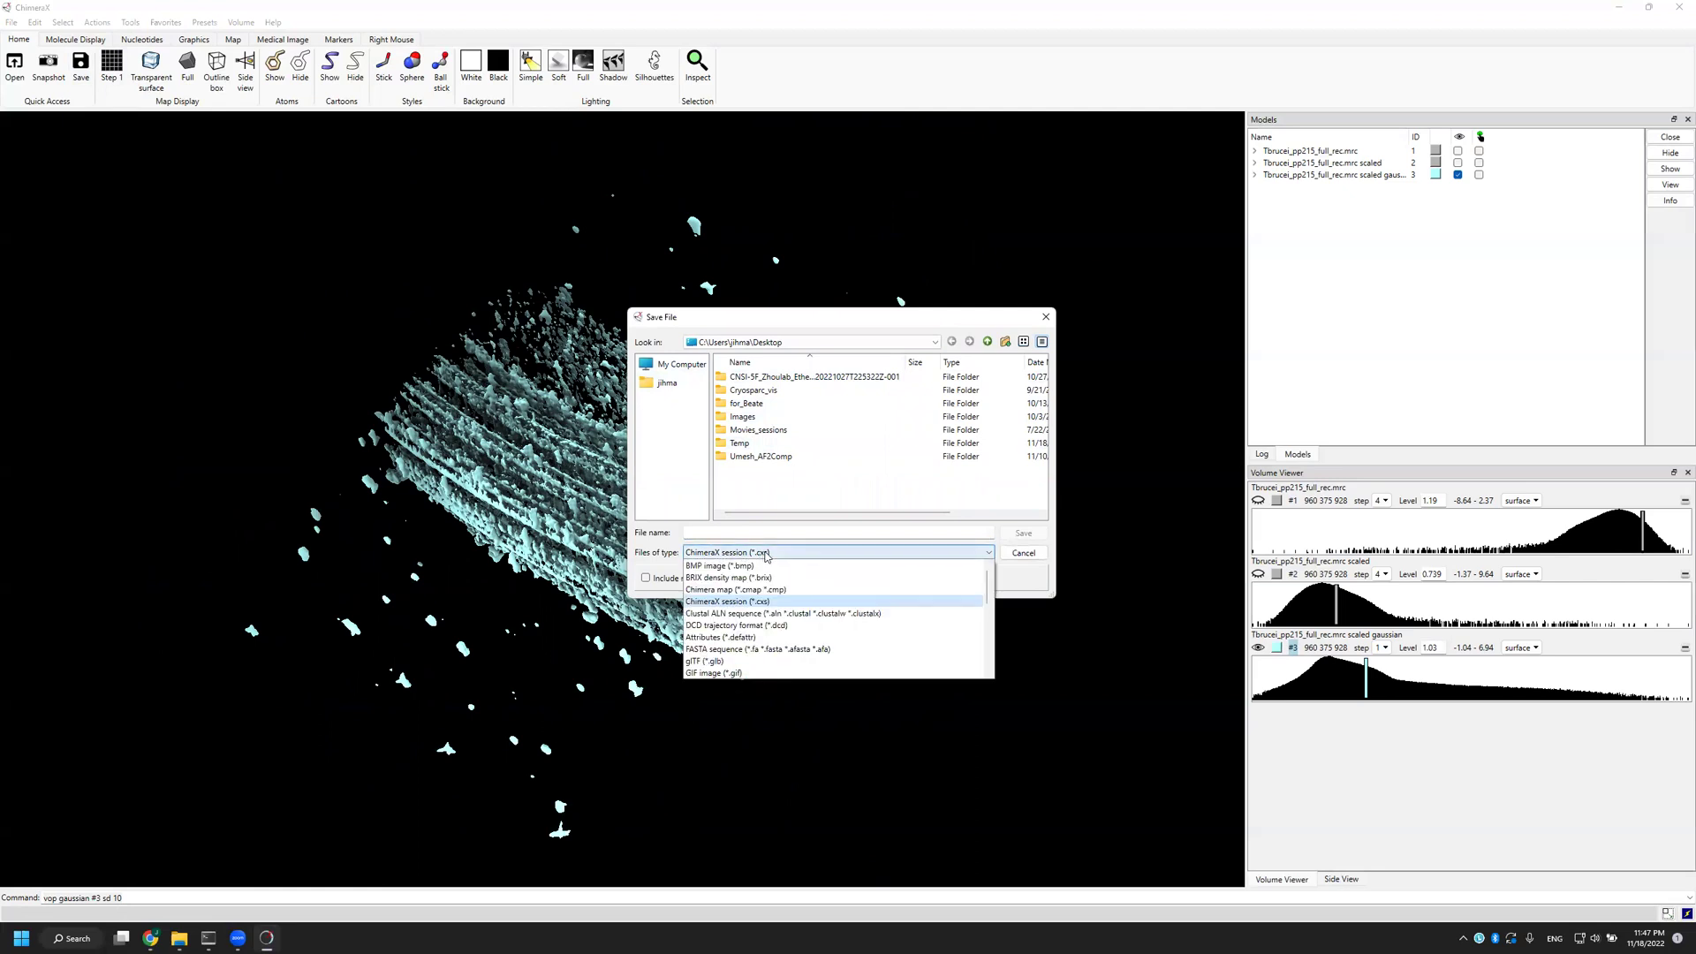
pyautogui.click(765, 558)
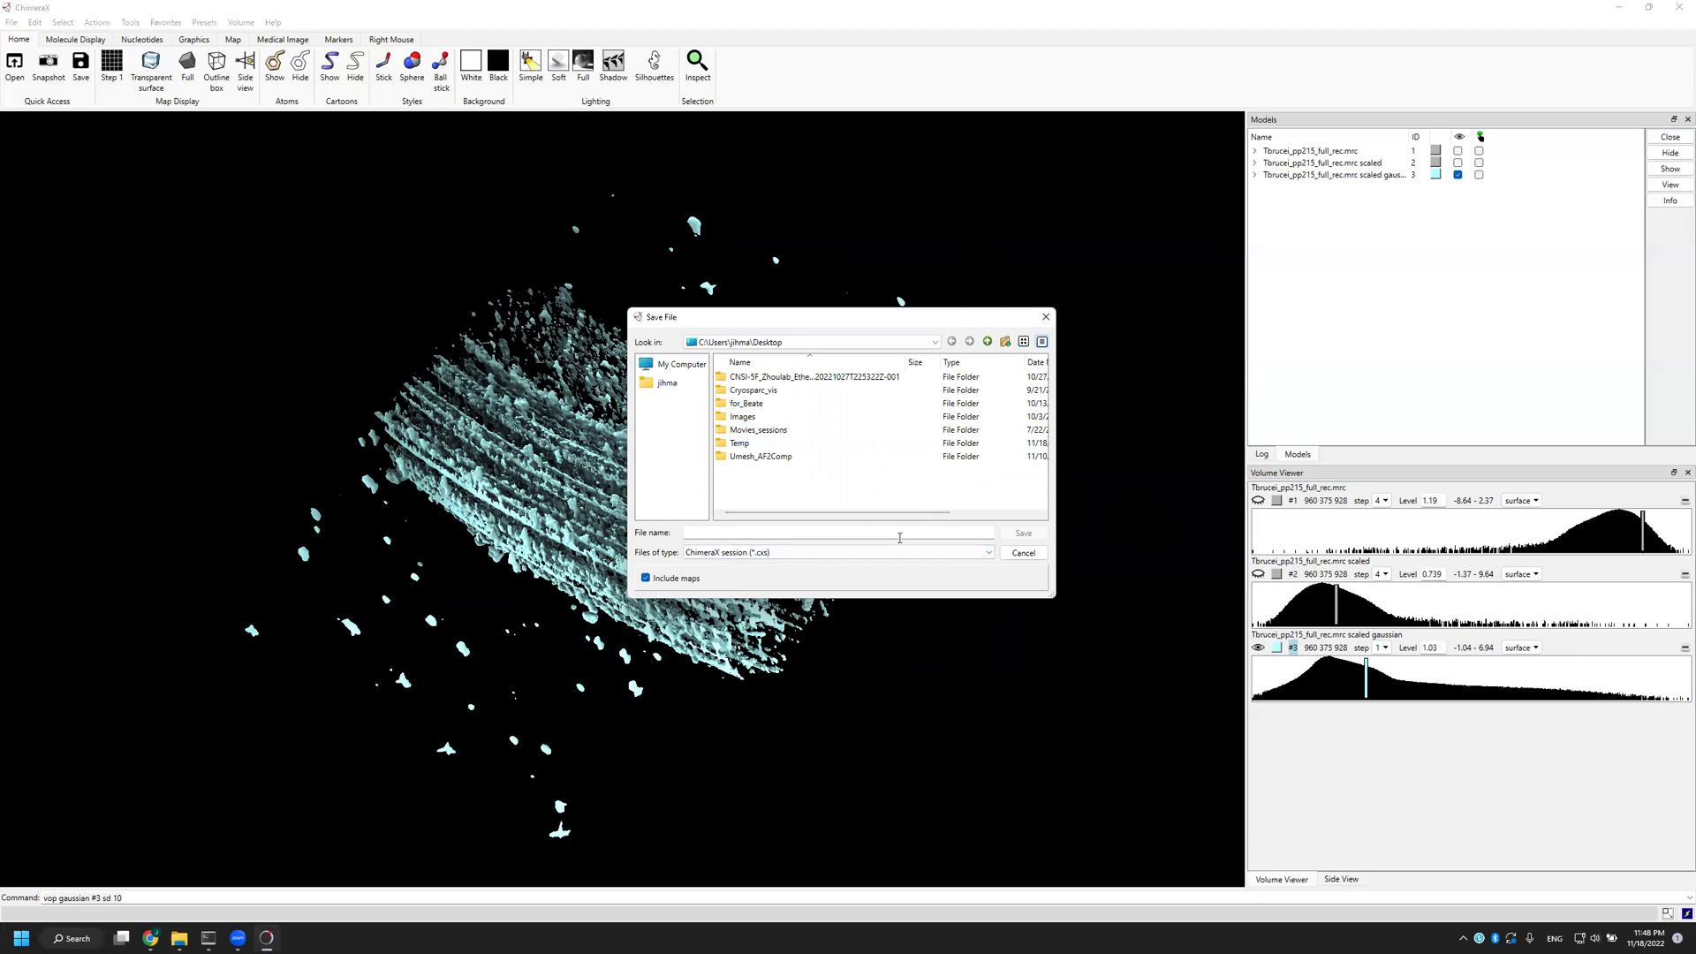
pyautogui.click(688, 367)
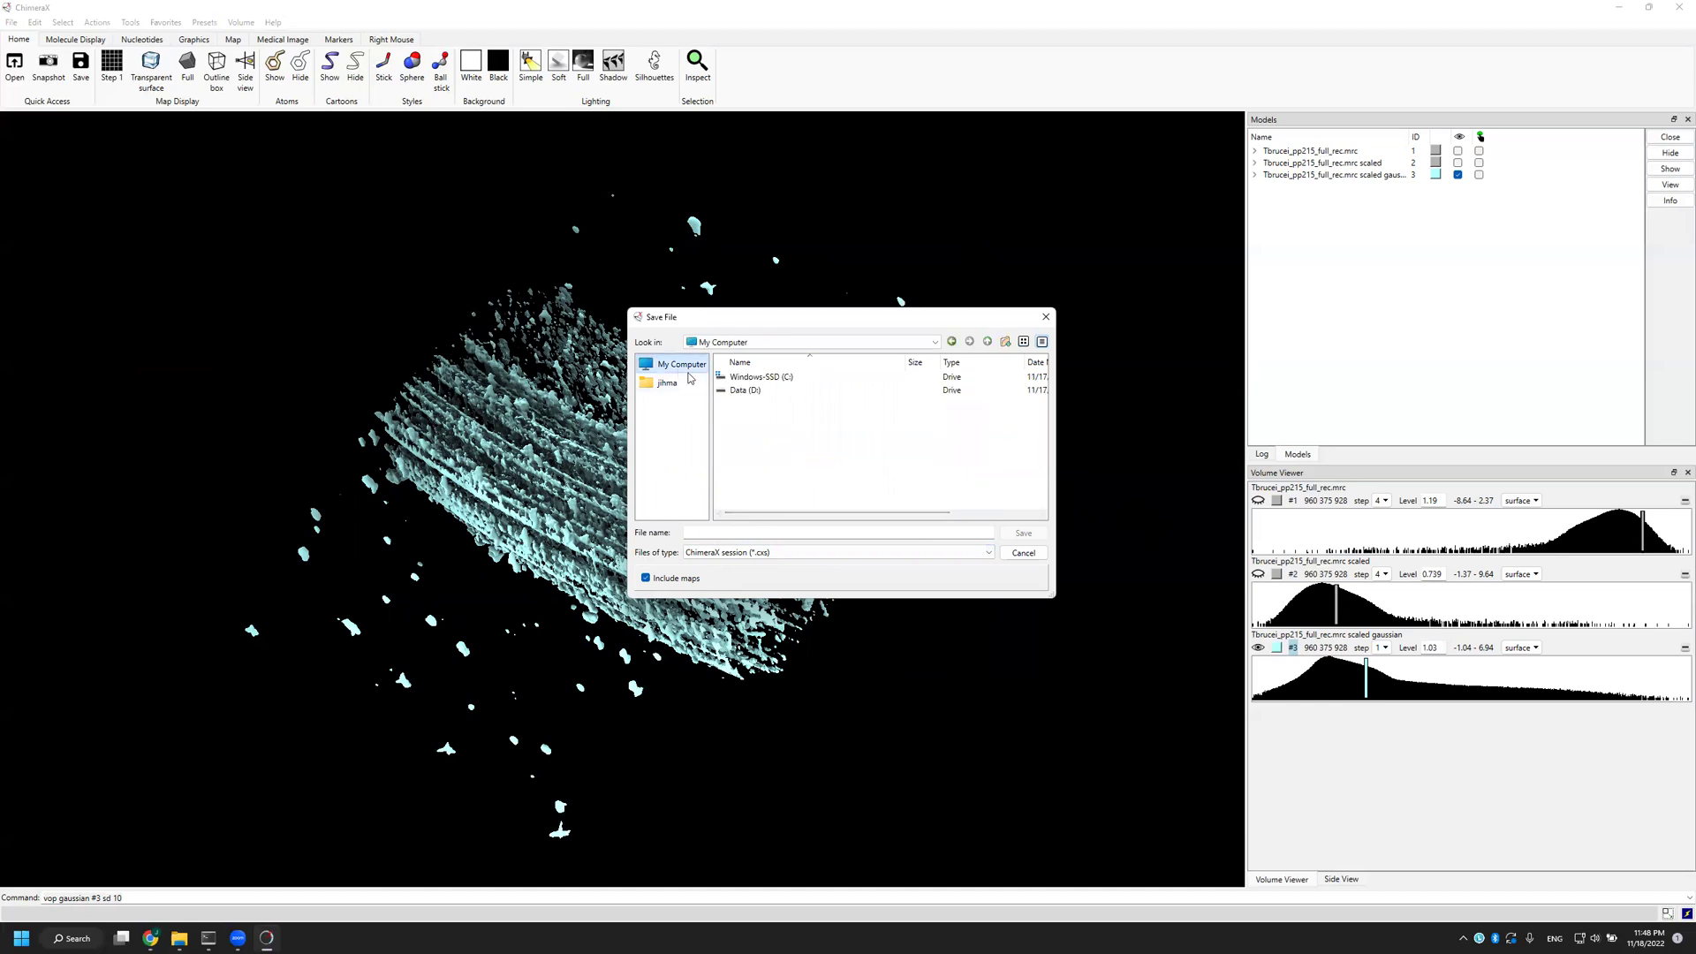
pyautogui.click(670, 382)
pyautogui.doubleClick(747, 466)
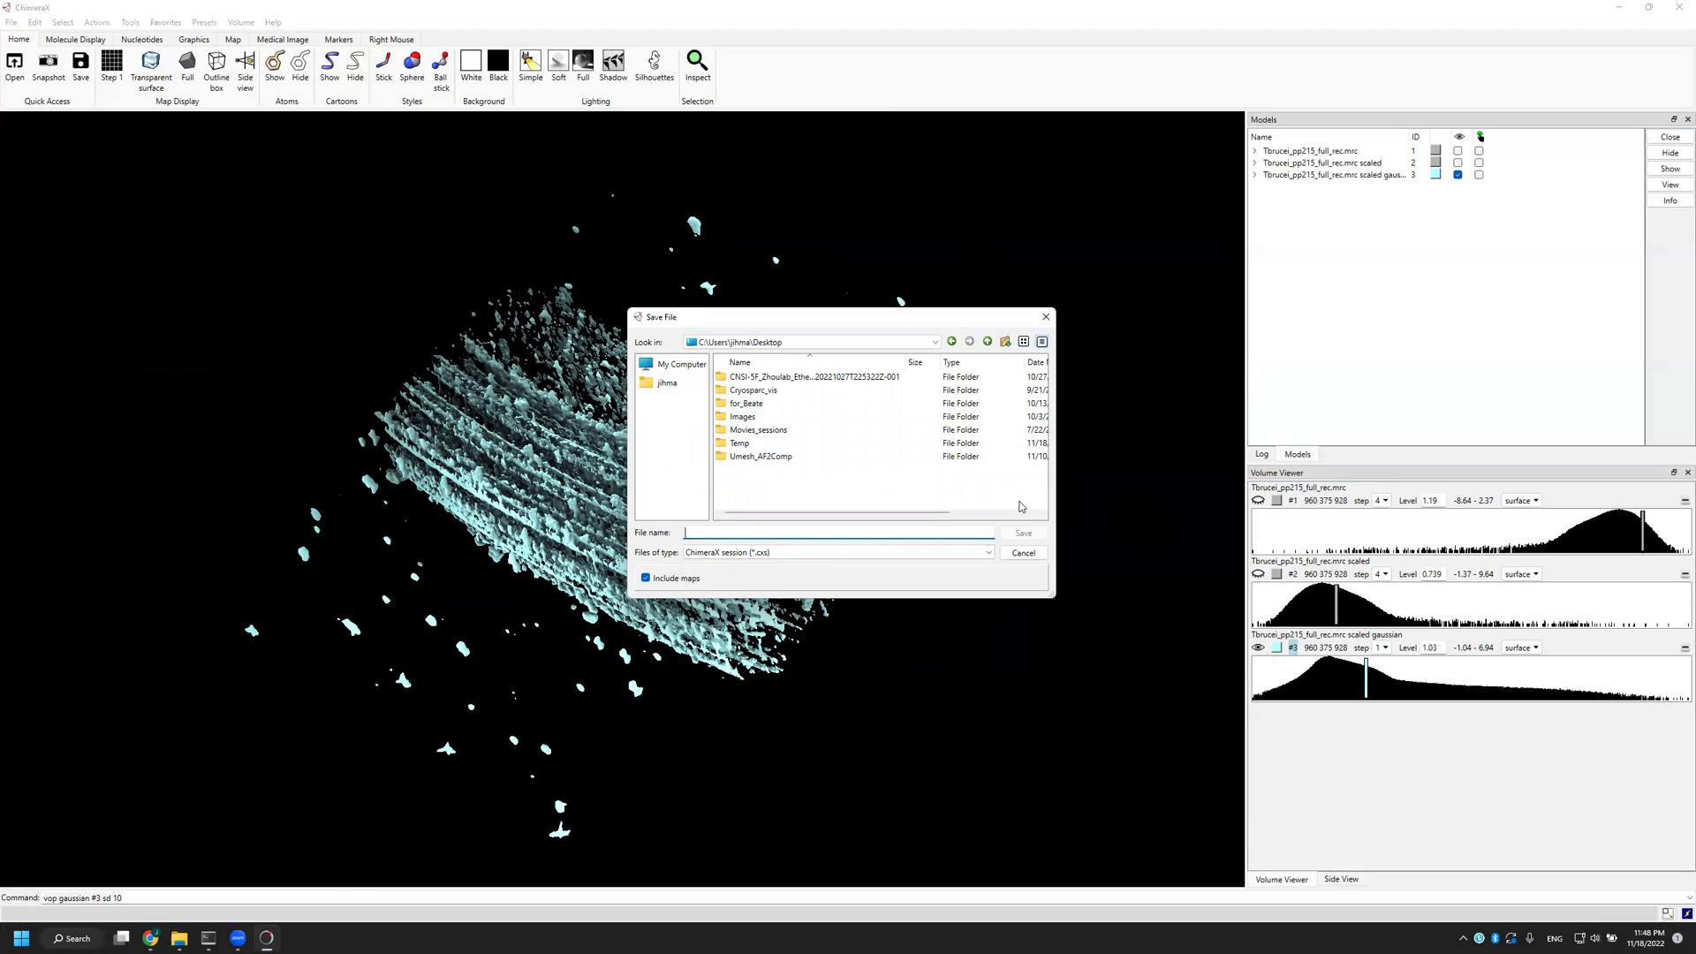
pyautogui.write('test_sesh')
pyautogui.write('ion1')
pyautogui.press('Return')
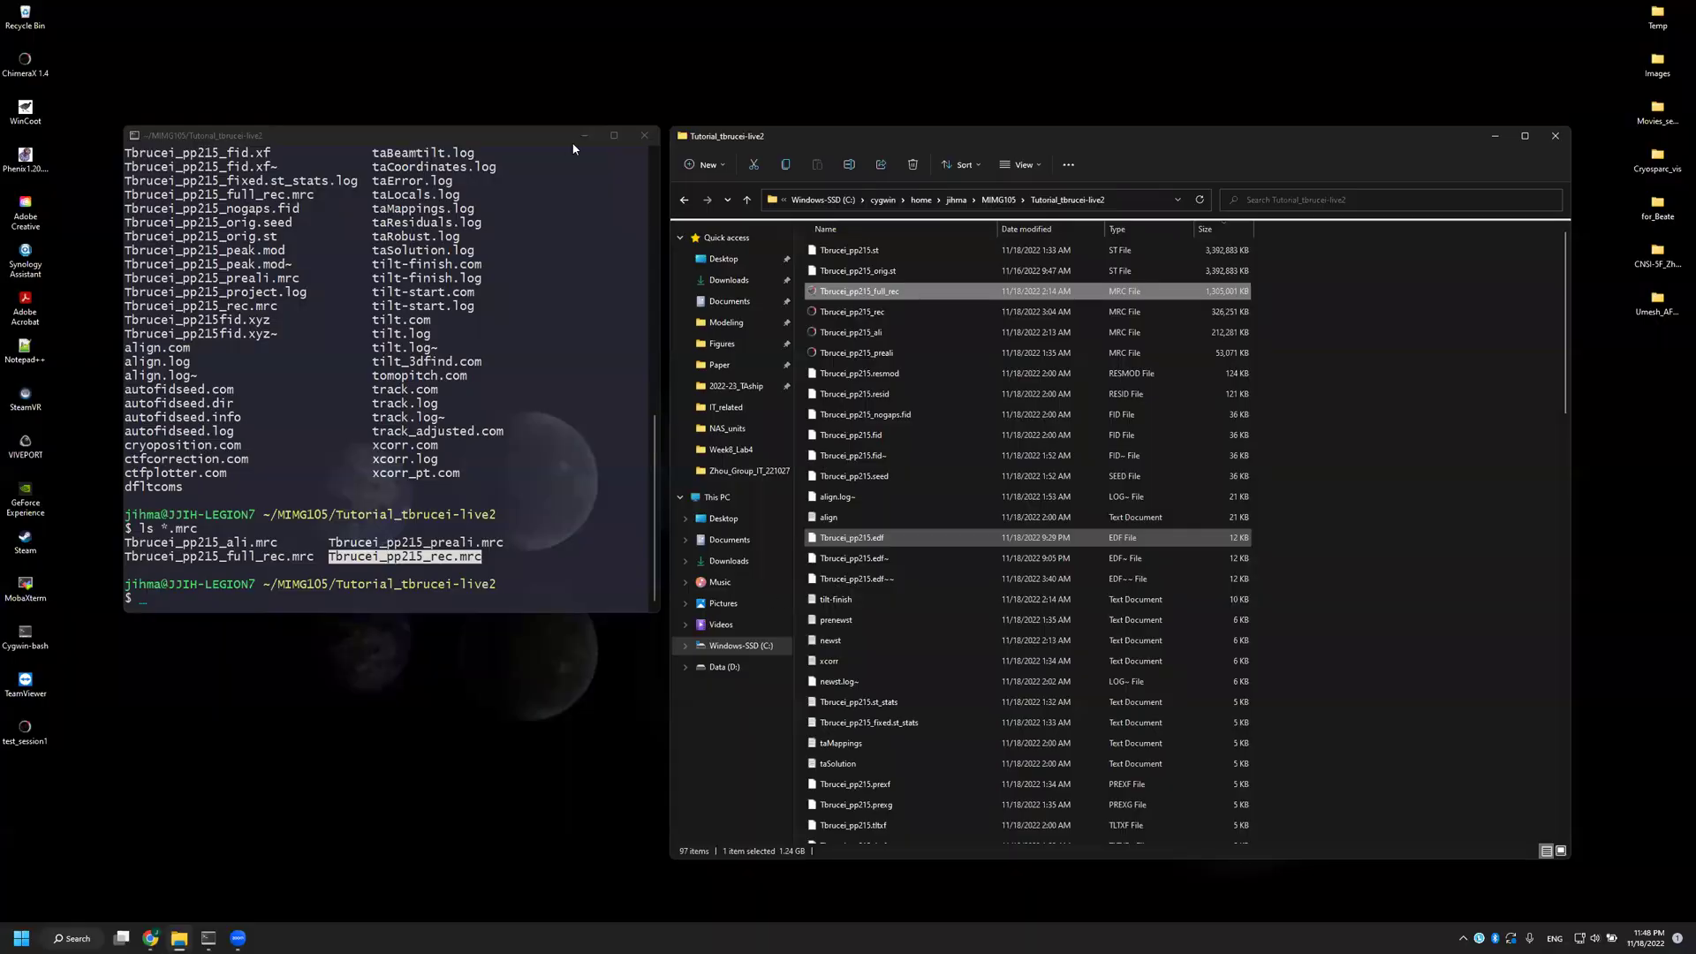
# Step: From the desktop, open the saved test_session1 session file in ChimeraX
pyautogui.click(584, 135)
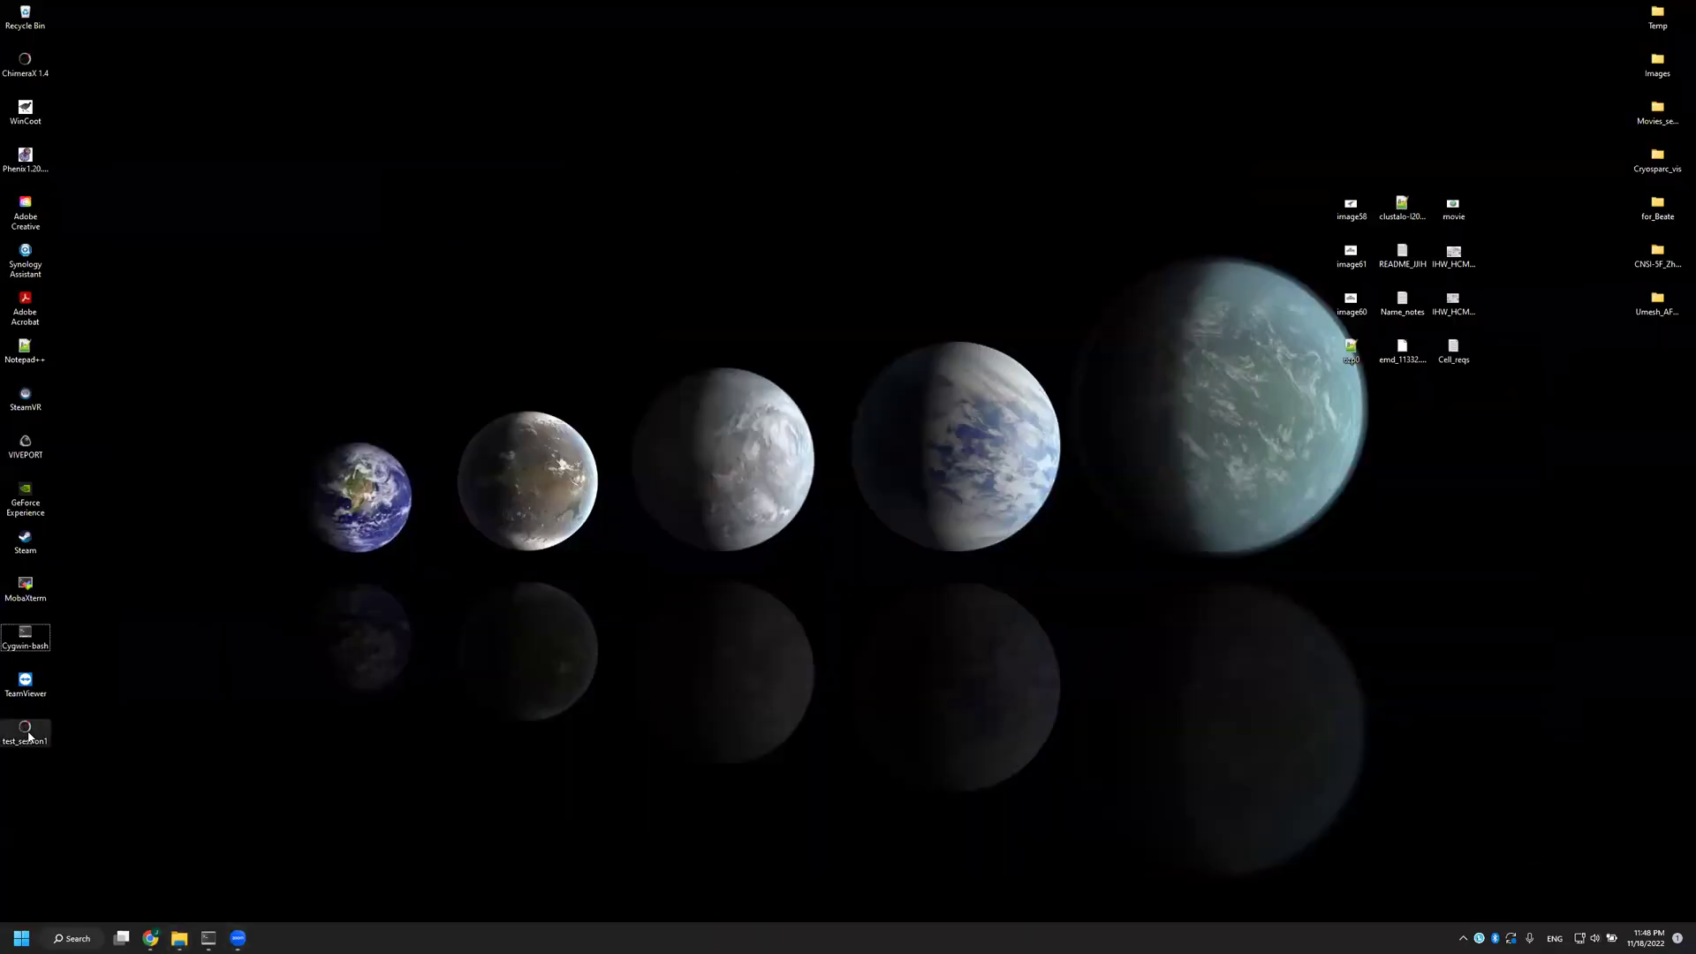
pyautogui.moveTo(18, 740); pyautogui.dragTo(592, 356)
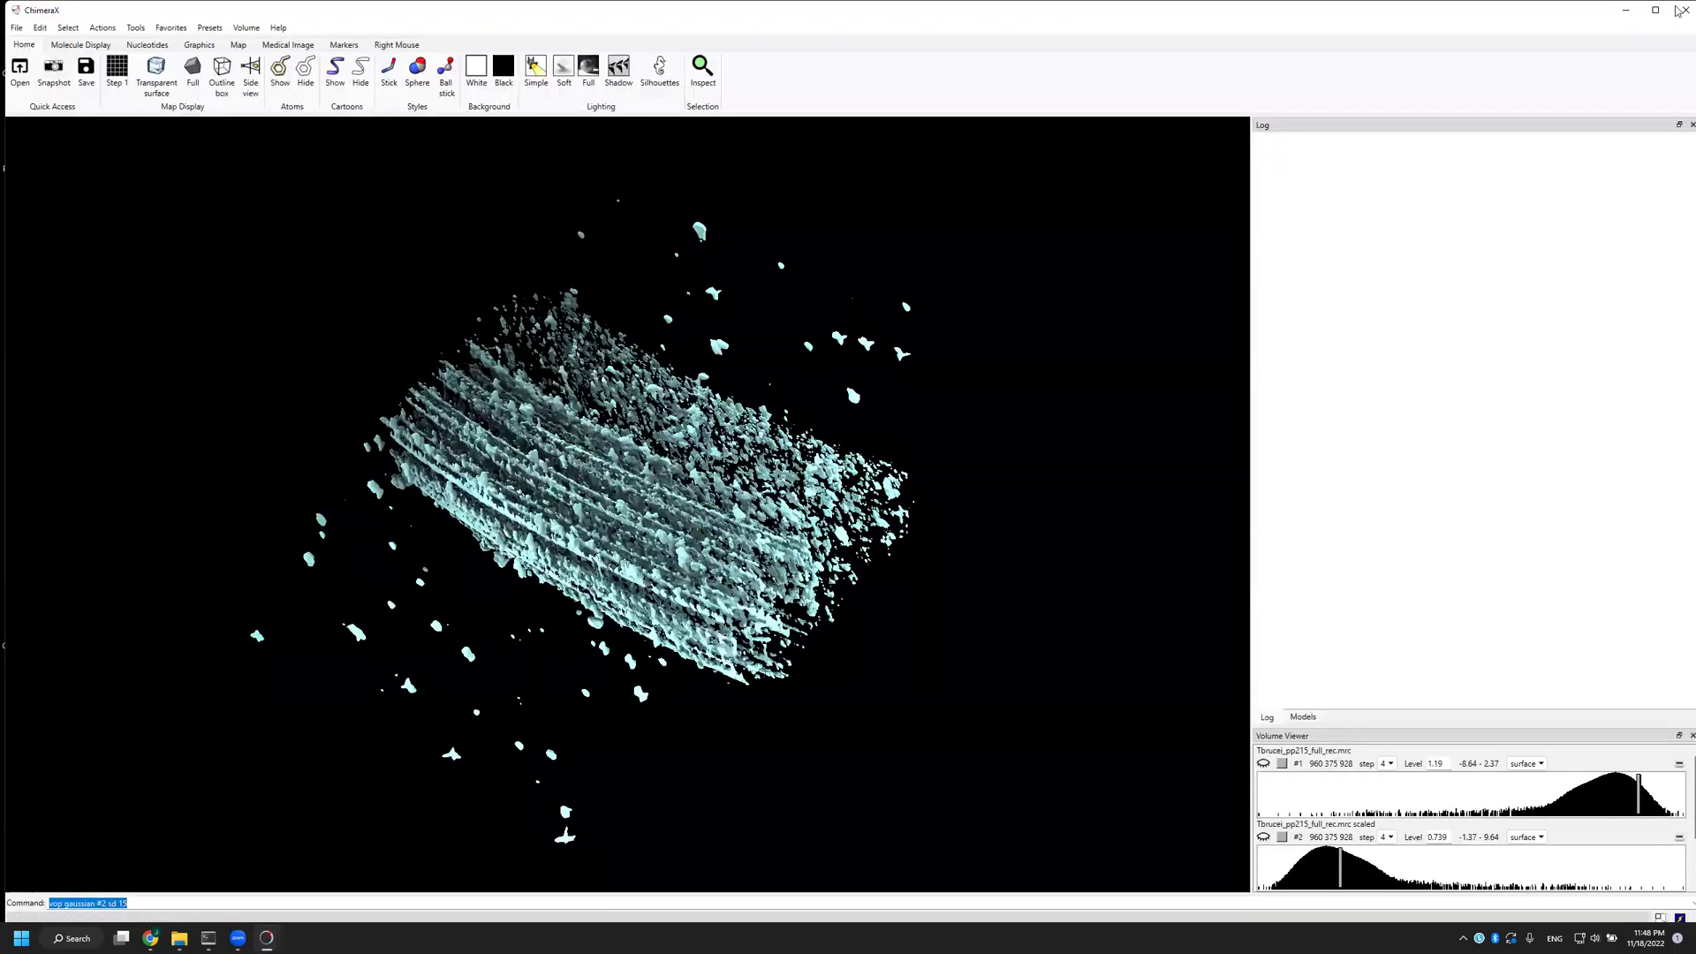
# Step: Maximize the reopened window, rotate the flagellum, and show the Models list with maps #1–#3
pyautogui.click(1658, 10)
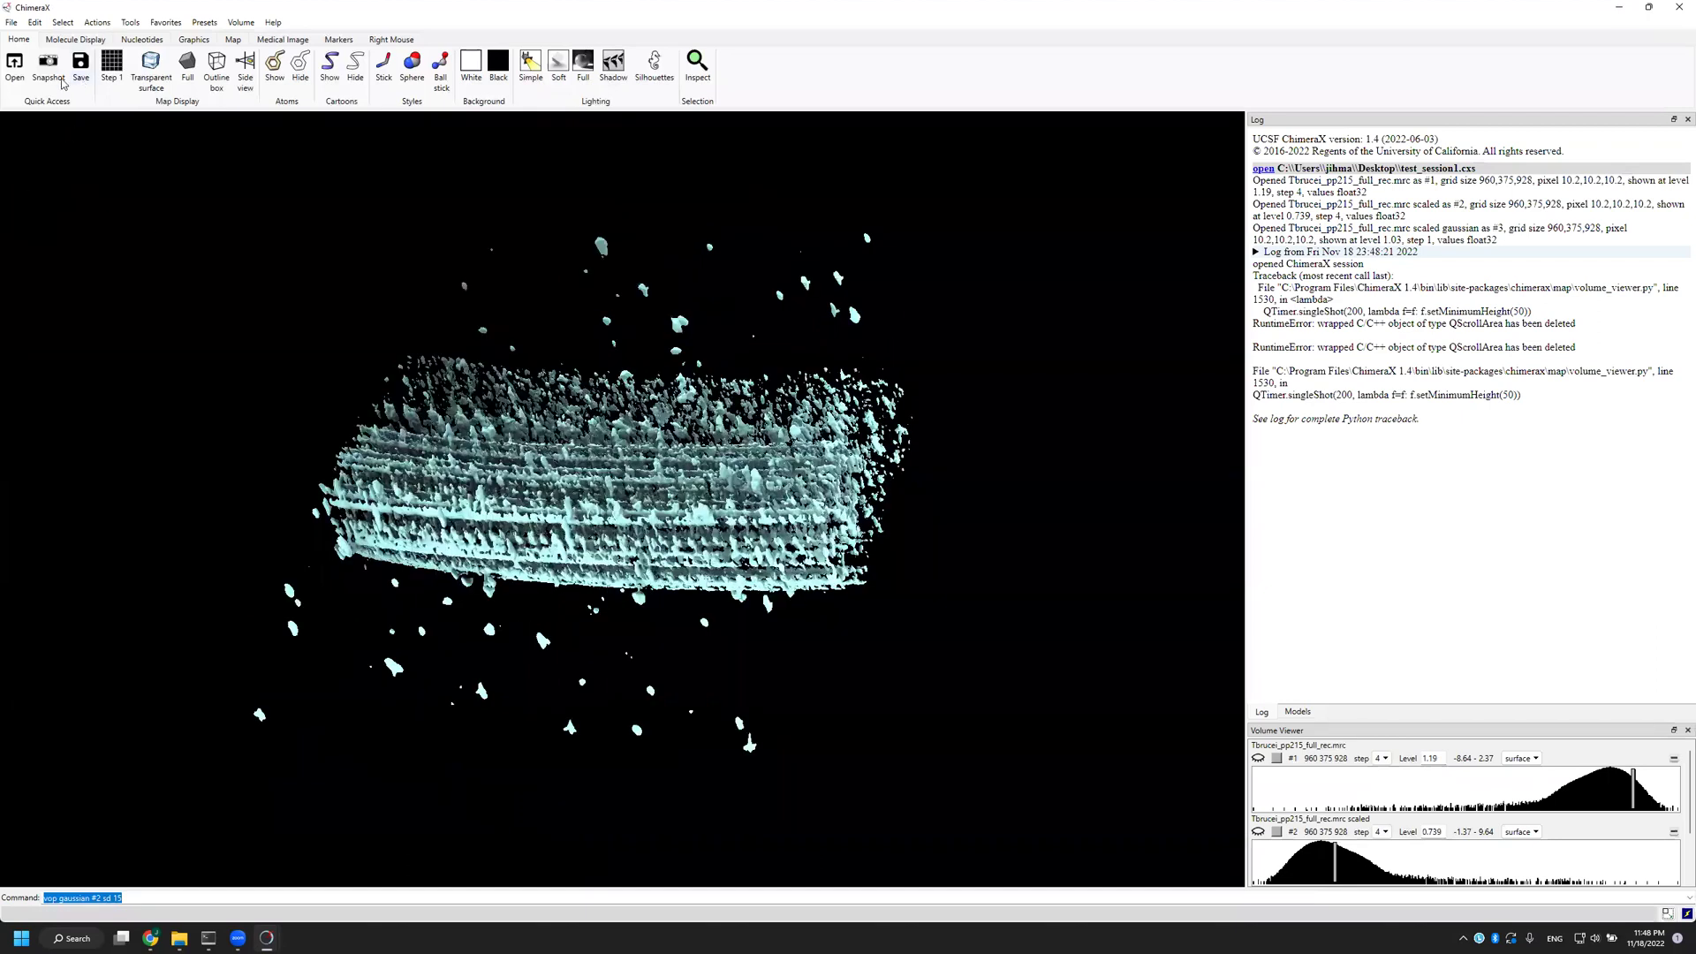
pyautogui.moveTo(705, 436); pyautogui.dragTo(759, 426)
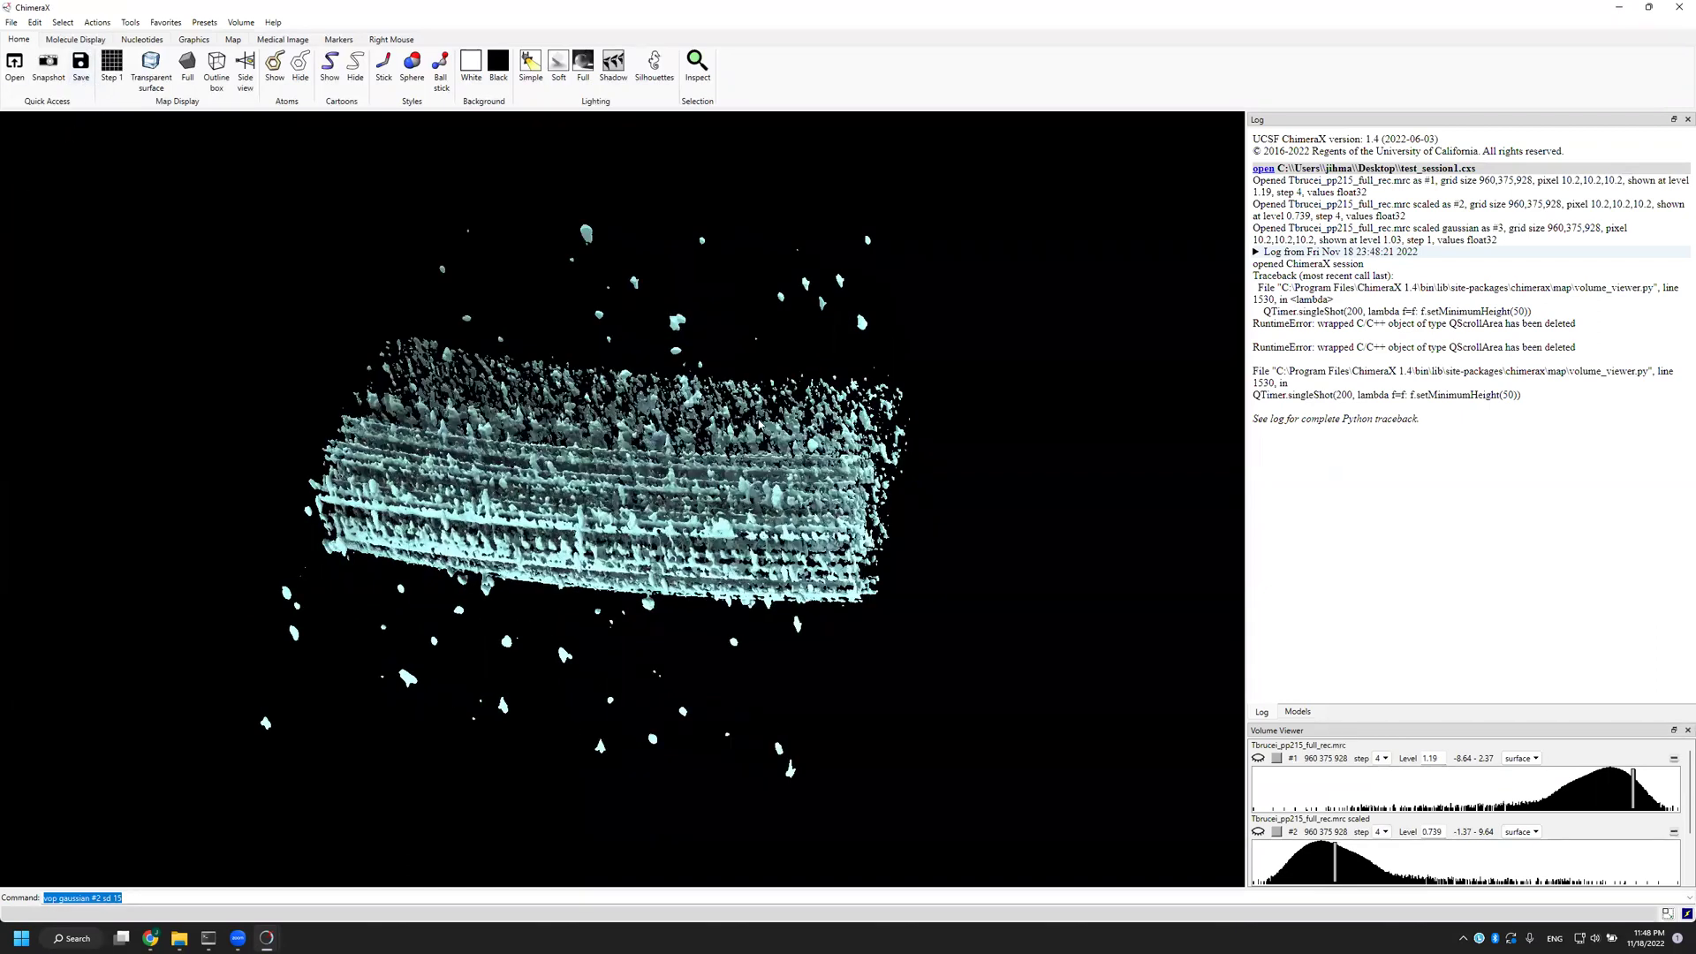
pyautogui.moveTo(636, 278); pyautogui.dragTo(641, 481)
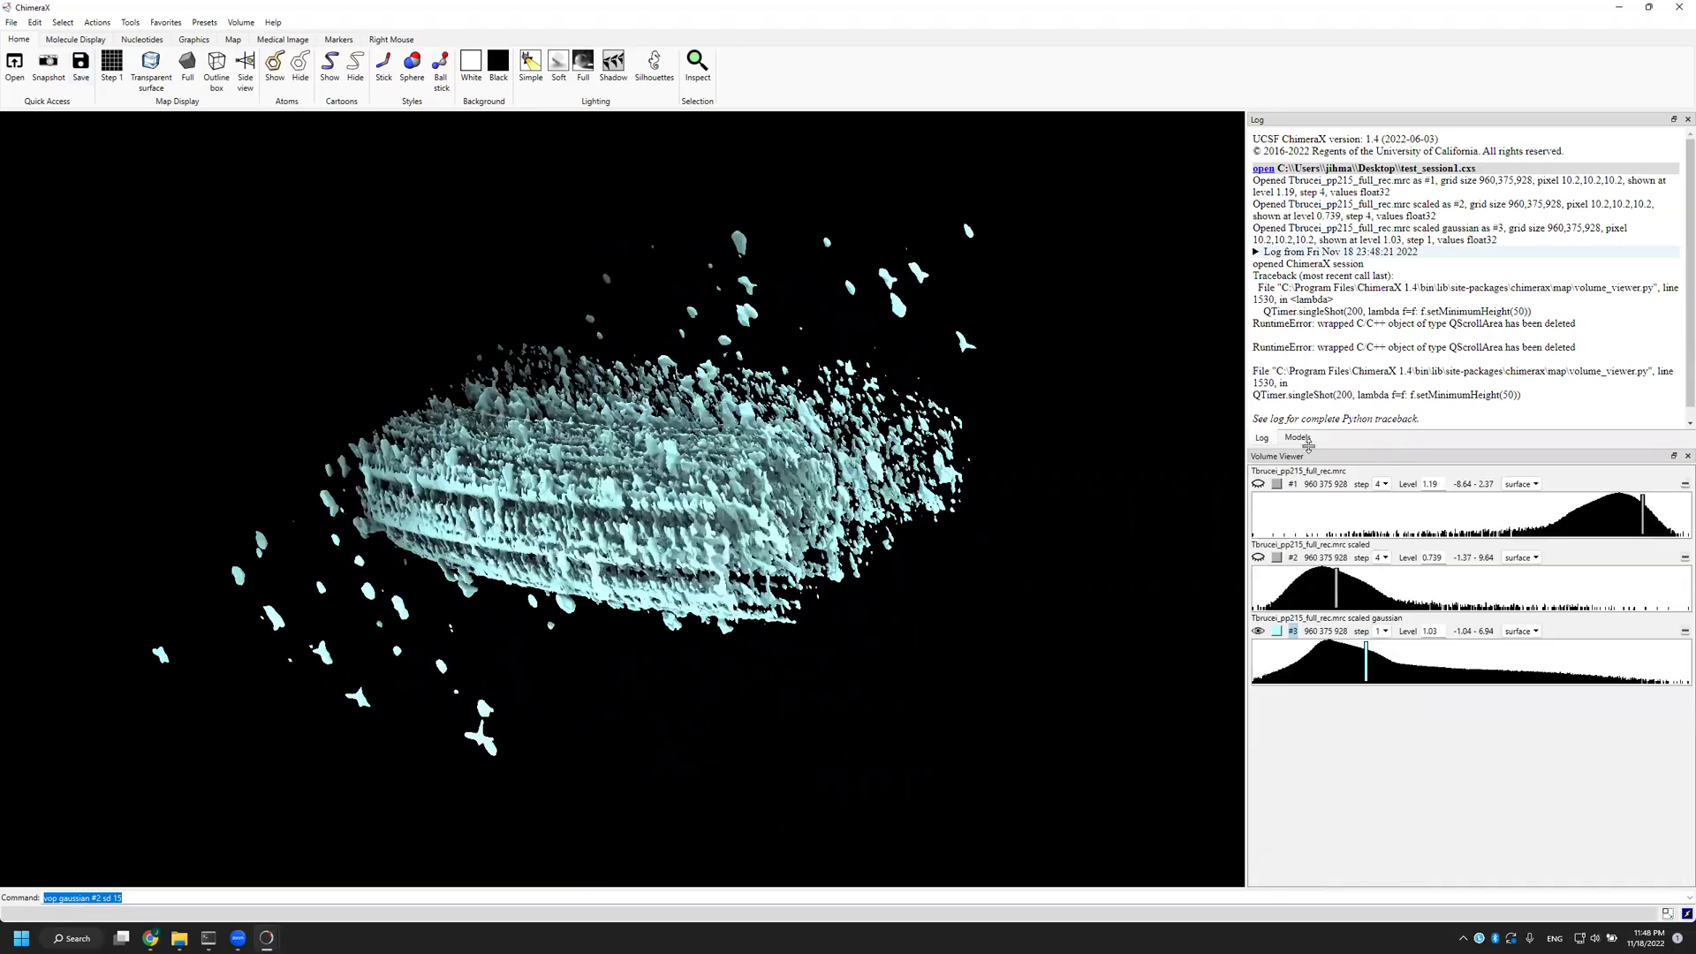
pyautogui.click(1297, 438)
pyautogui.moveTo(747, 439); pyautogui.dragTo(981, 468)
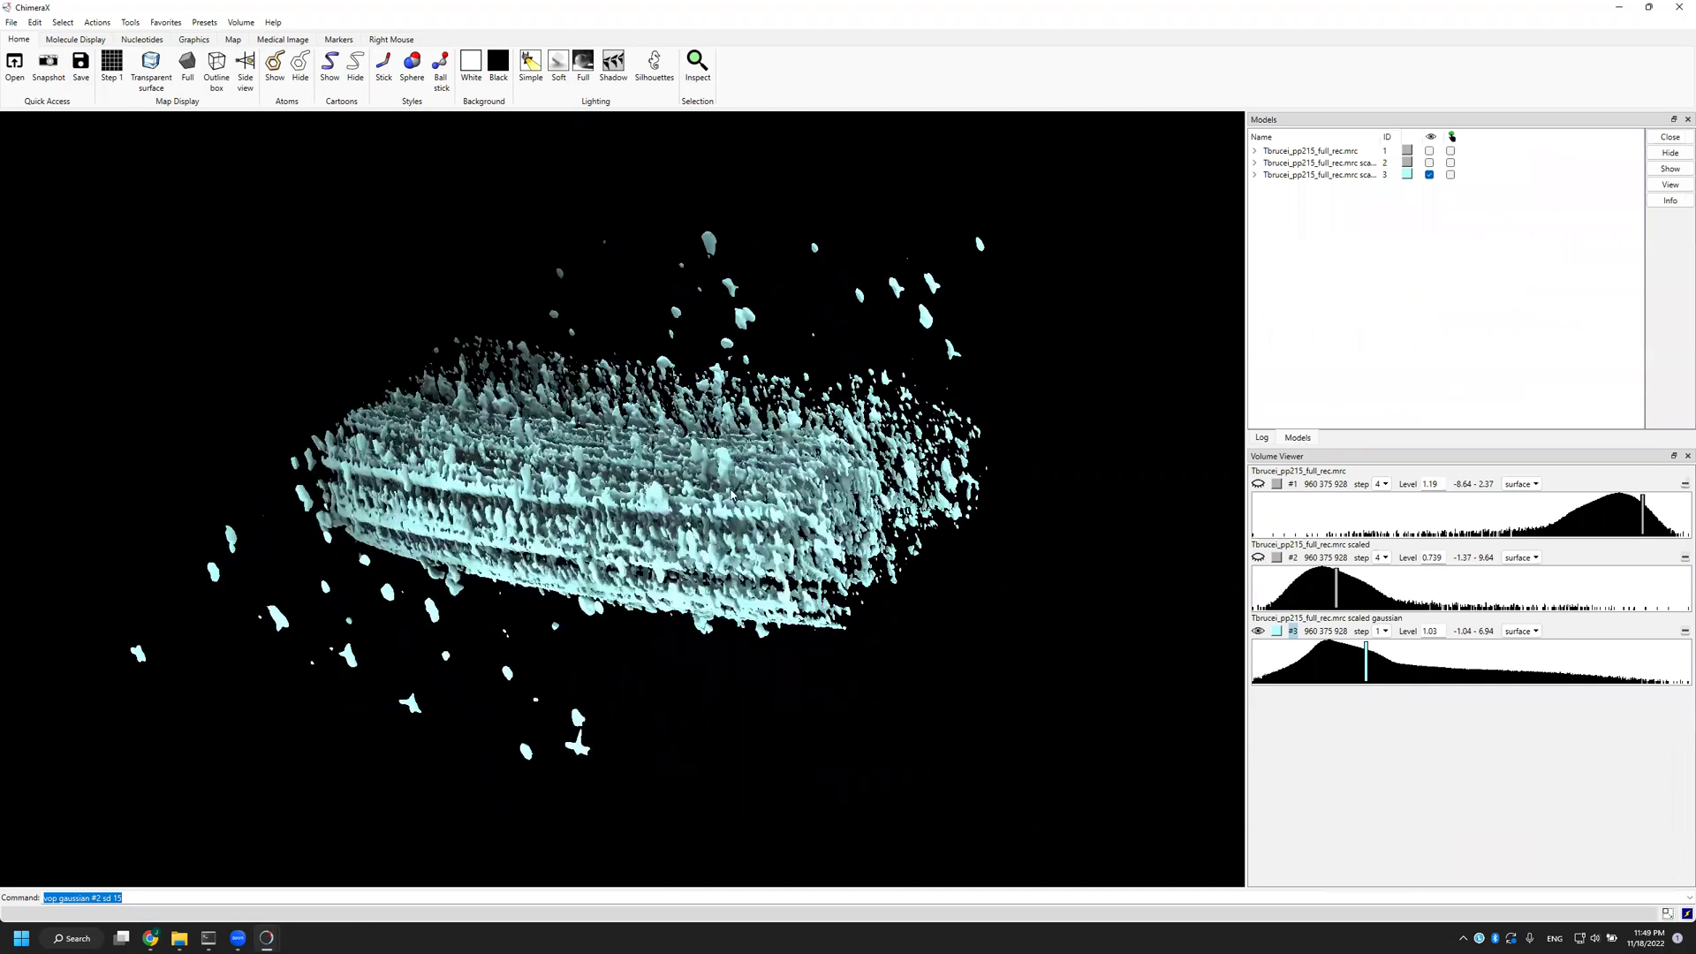
pyautogui.moveTo(731, 493); pyautogui.dragTo(715, 480)
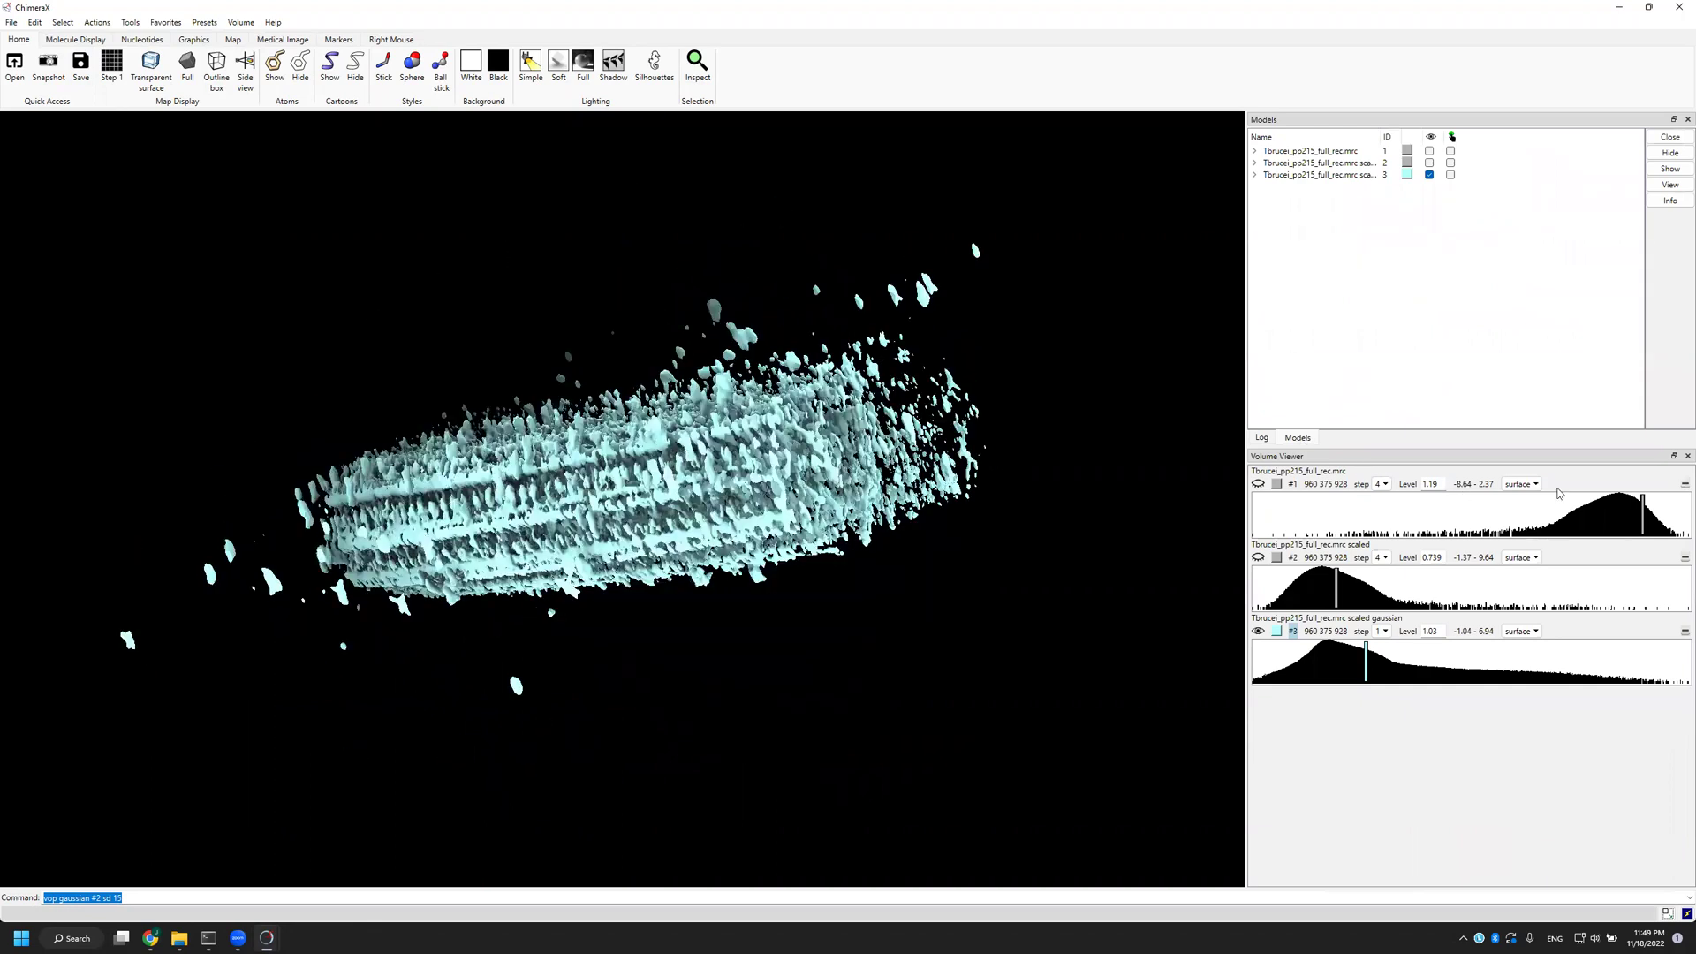
pyautogui.moveTo(1002, 417); pyautogui.dragTo(998, 549)
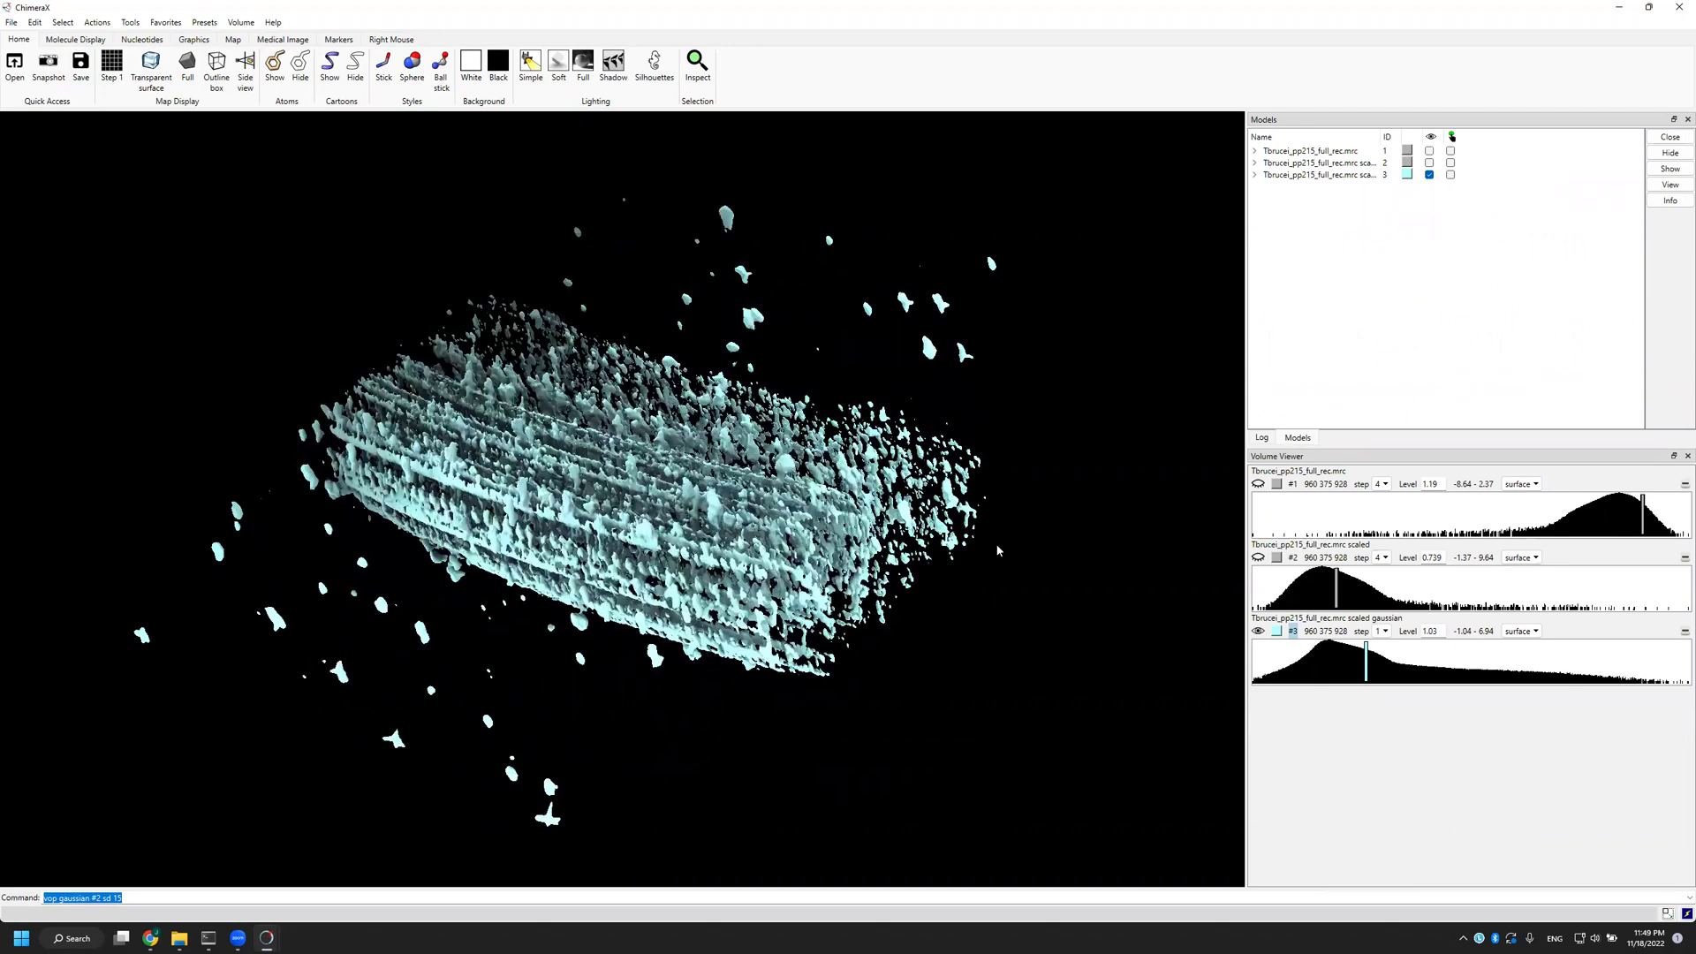
# Step: Close the original map #1 and the scaled map #2, leaving the Gaussian map #3
pyautogui.click(1258, 632)
pyautogui.click(1258, 632)
pyautogui.click(1680, 484)
pyautogui.click(1684, 485)
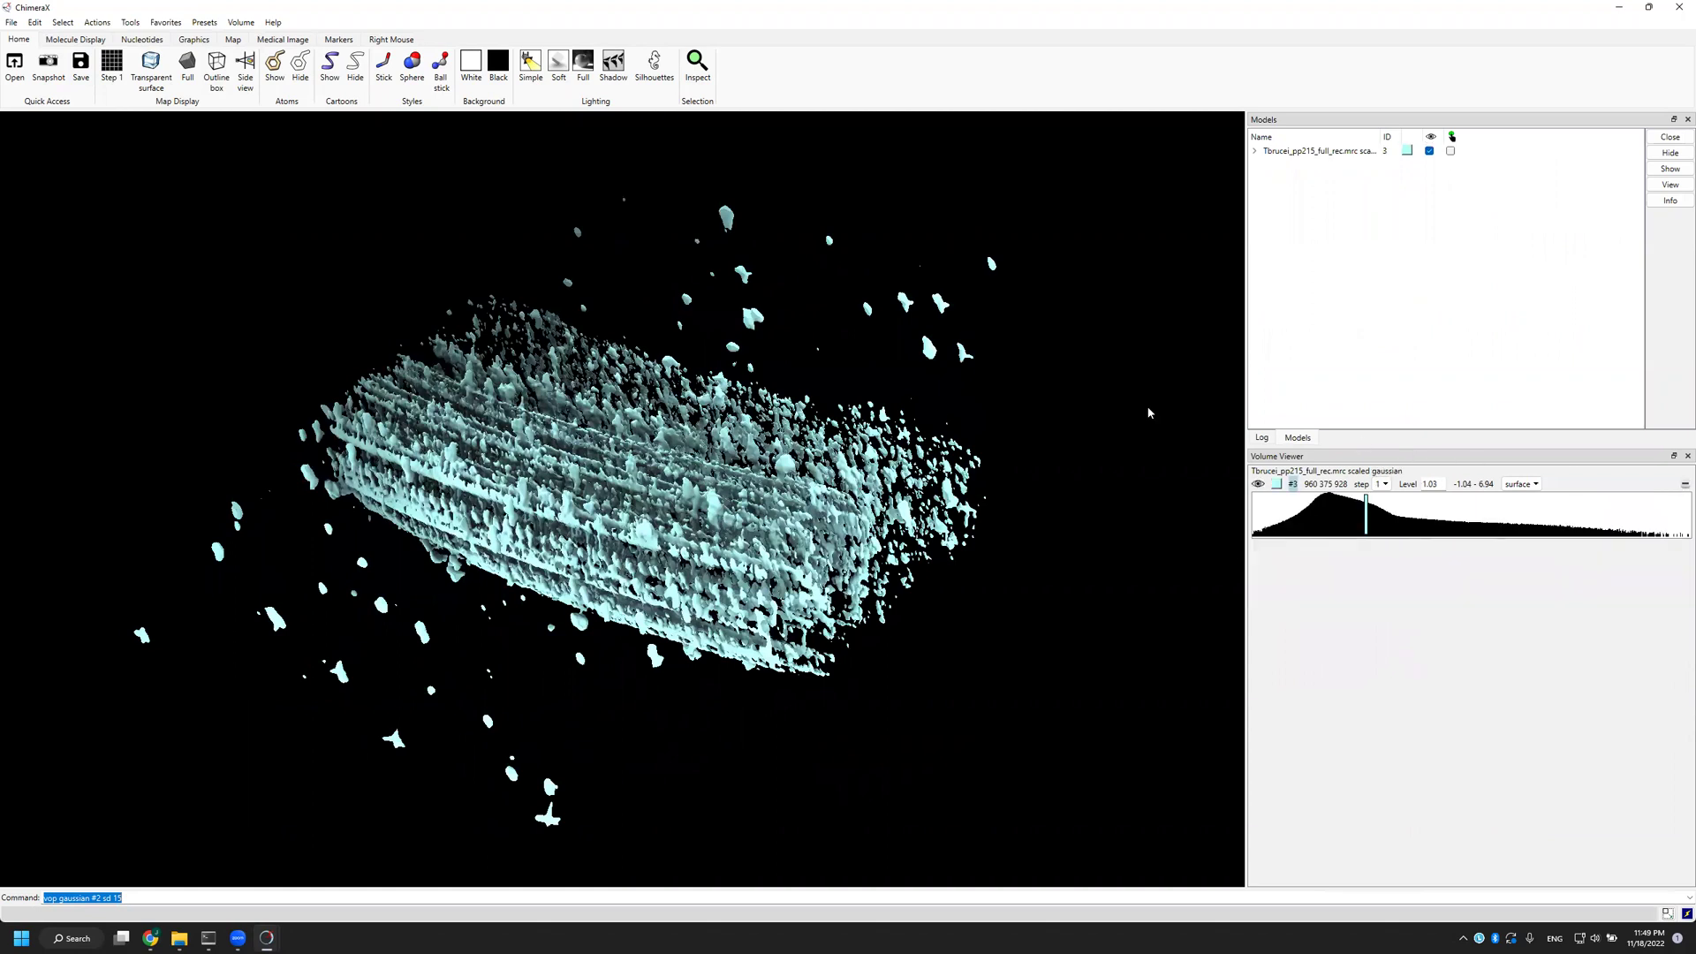
pyautogui.moveTo(654, 495)
pyautogui.mouseDown()
pyautogui.moveTo(690, 497)
pyautogui.moveTo(656, 466)
pyautogui.moveTo(670, 490)
pyautogui.mouseUp()
# Step: Set the Gaussian map's sampling step to 4 in the Volume Viewer
pyautogui.scroll(5, 672, 489)
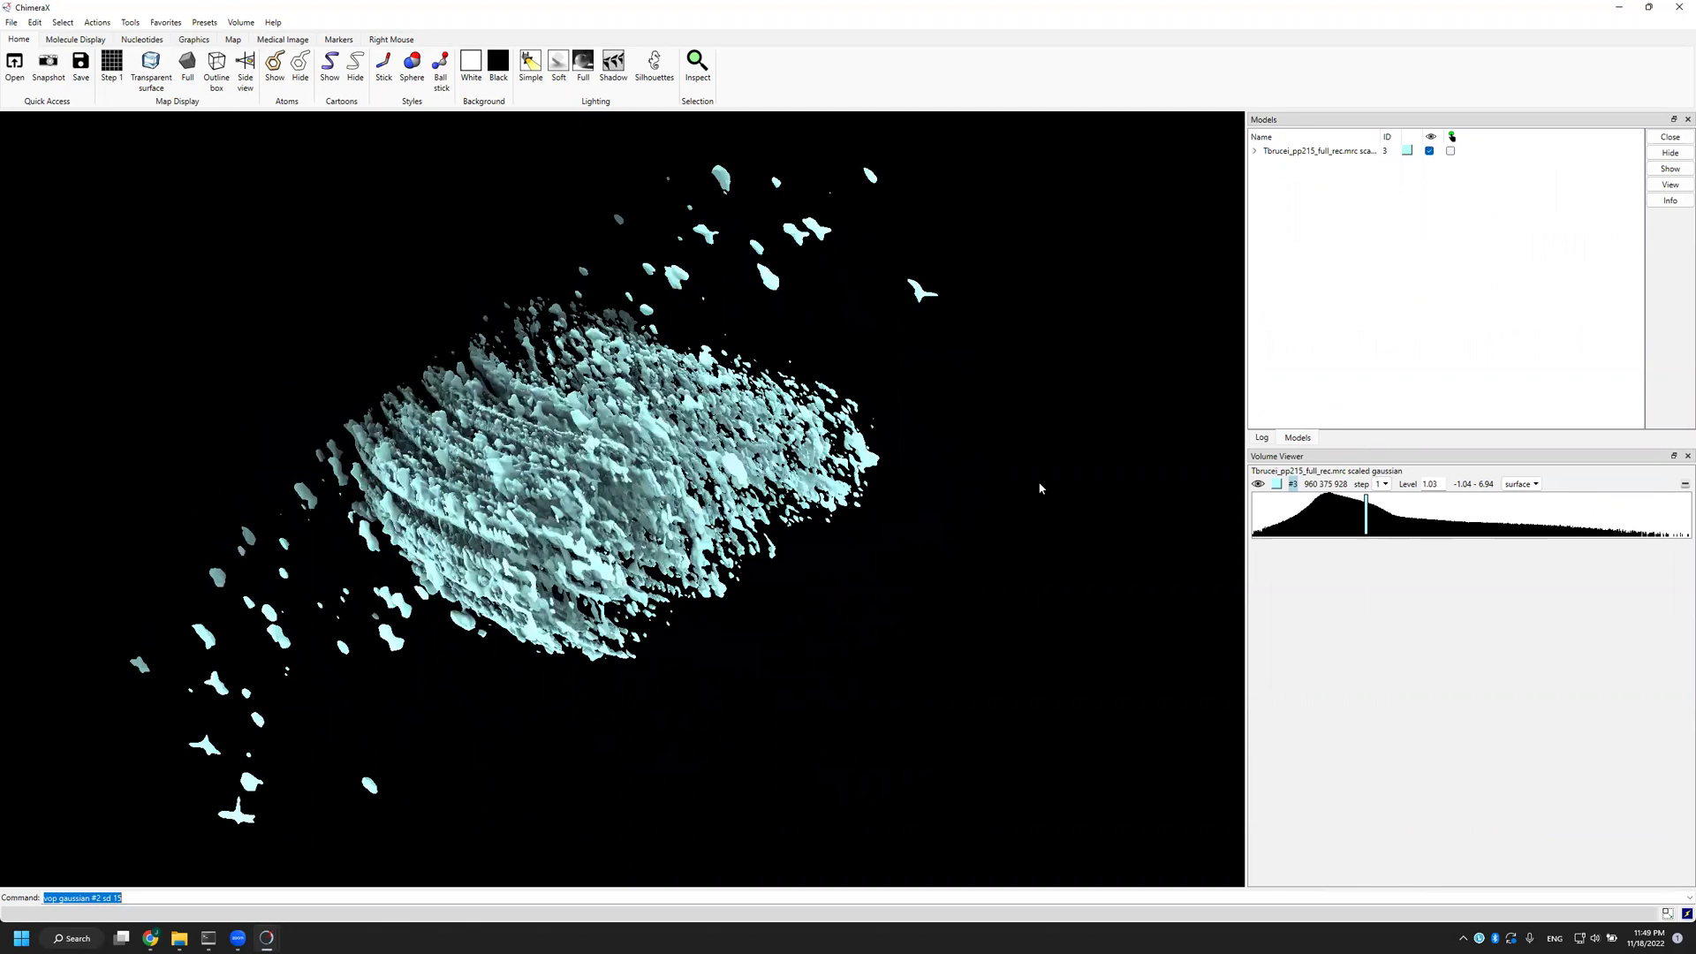
pyautogui.click(1385, 485)
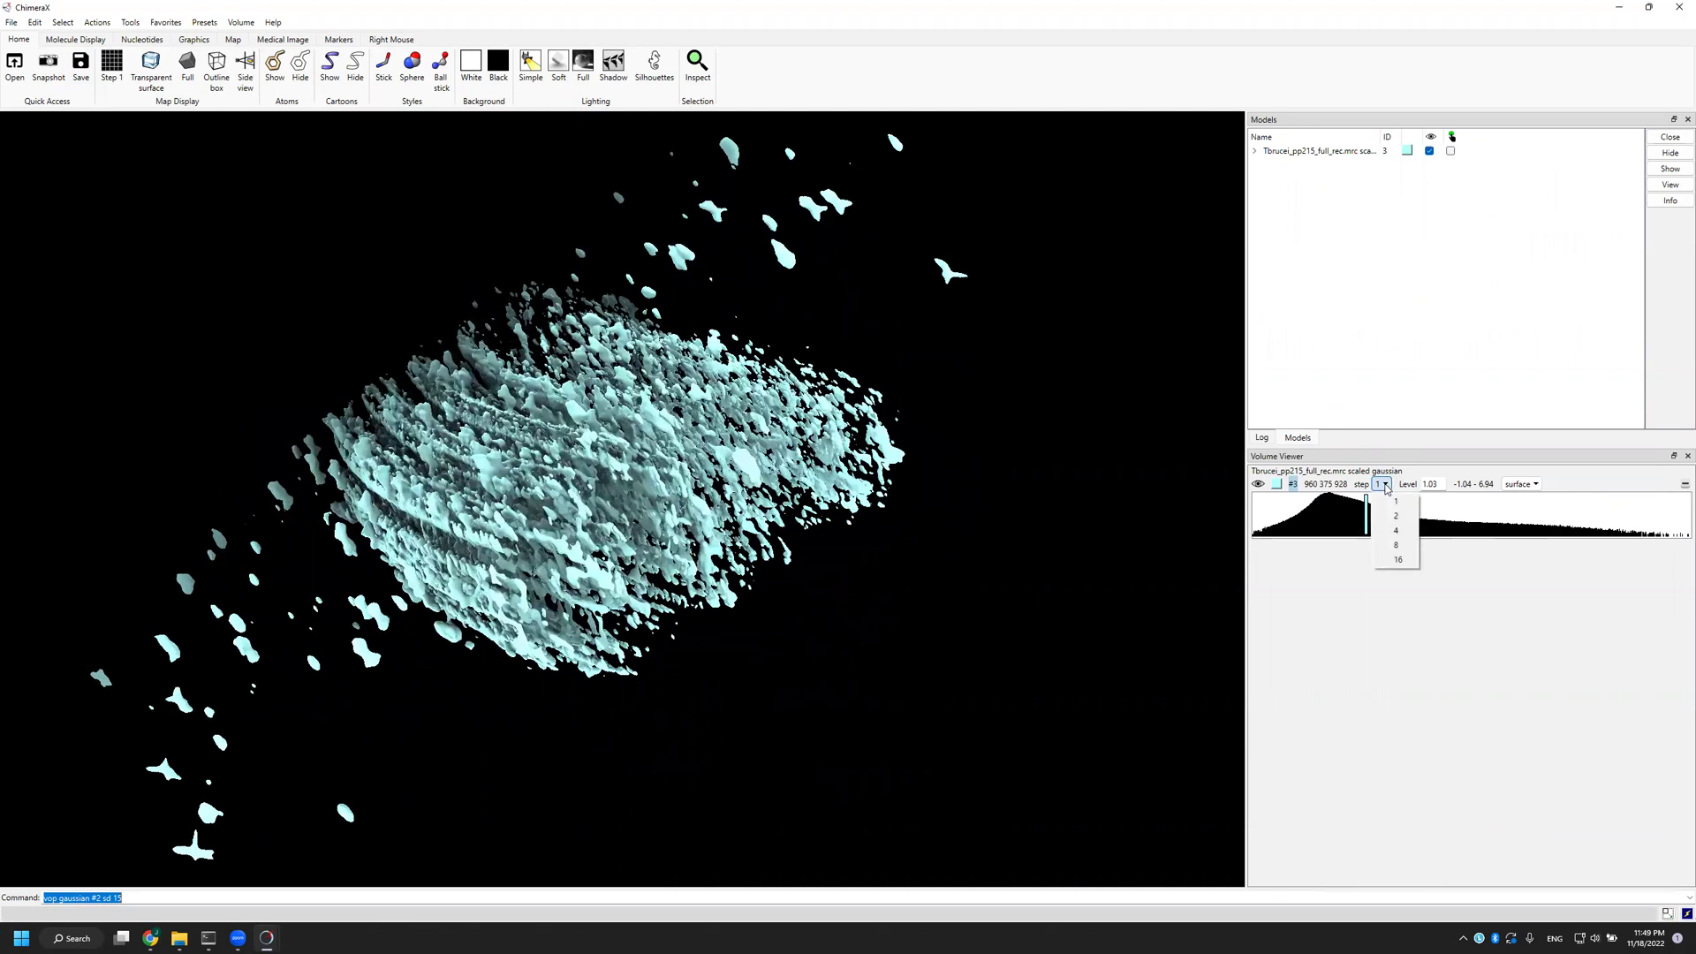
pyautogui.click(1339, 620)
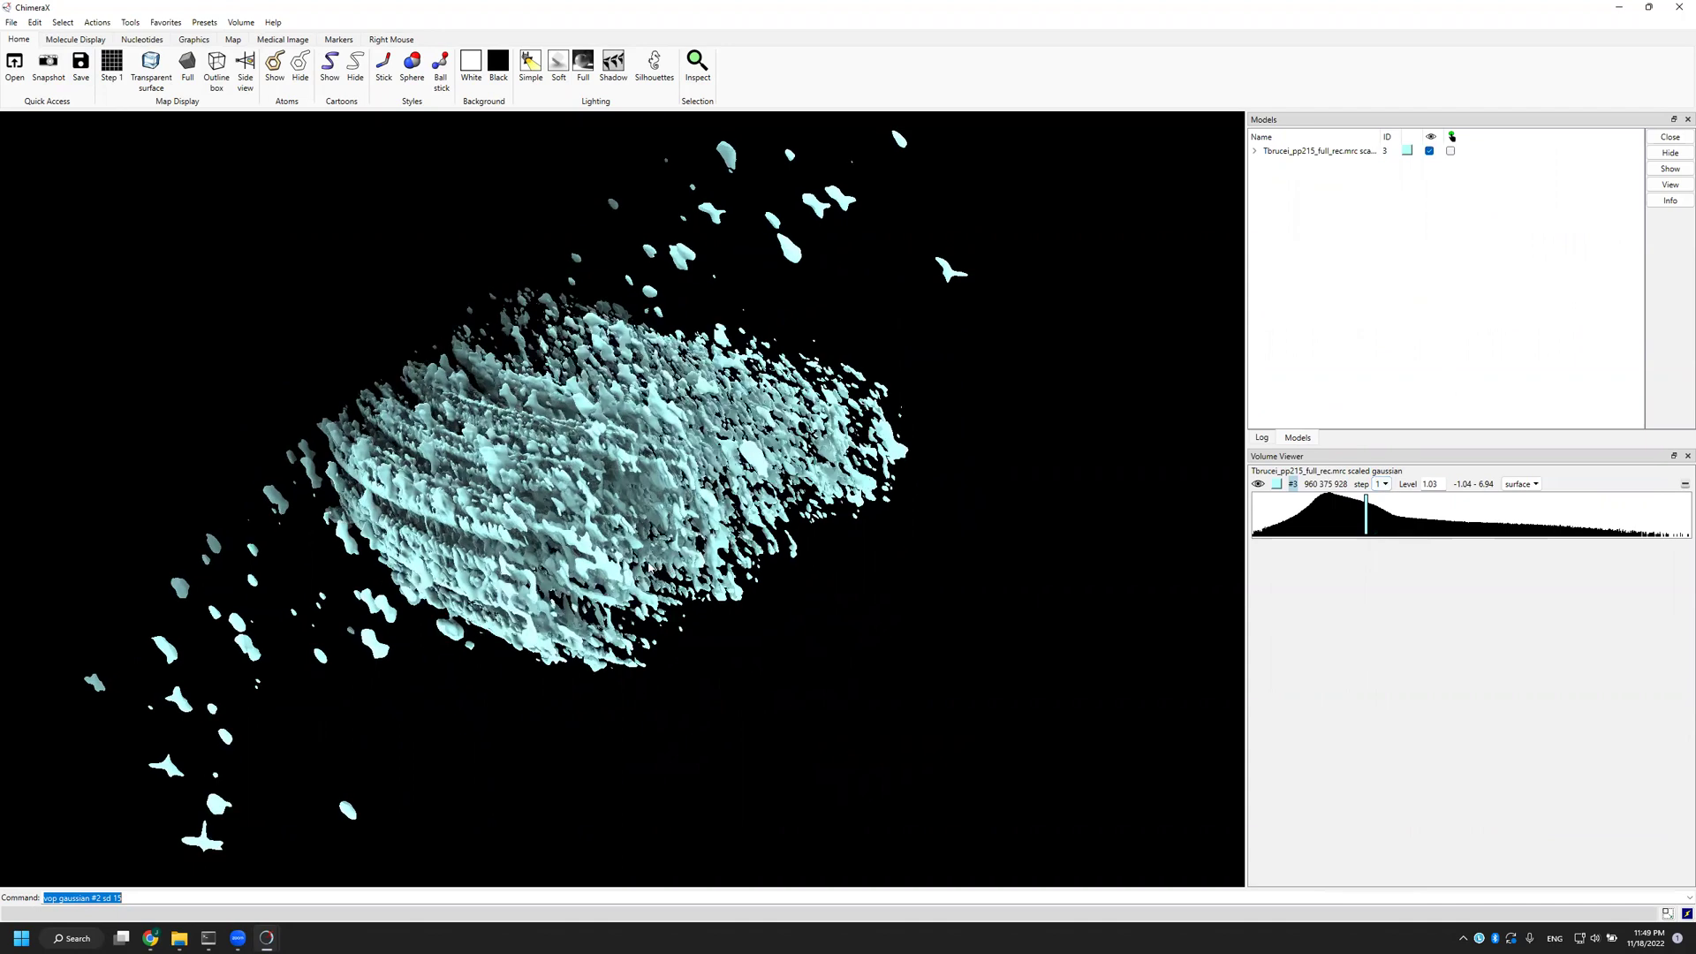
pyautogui.click(1385, 486)
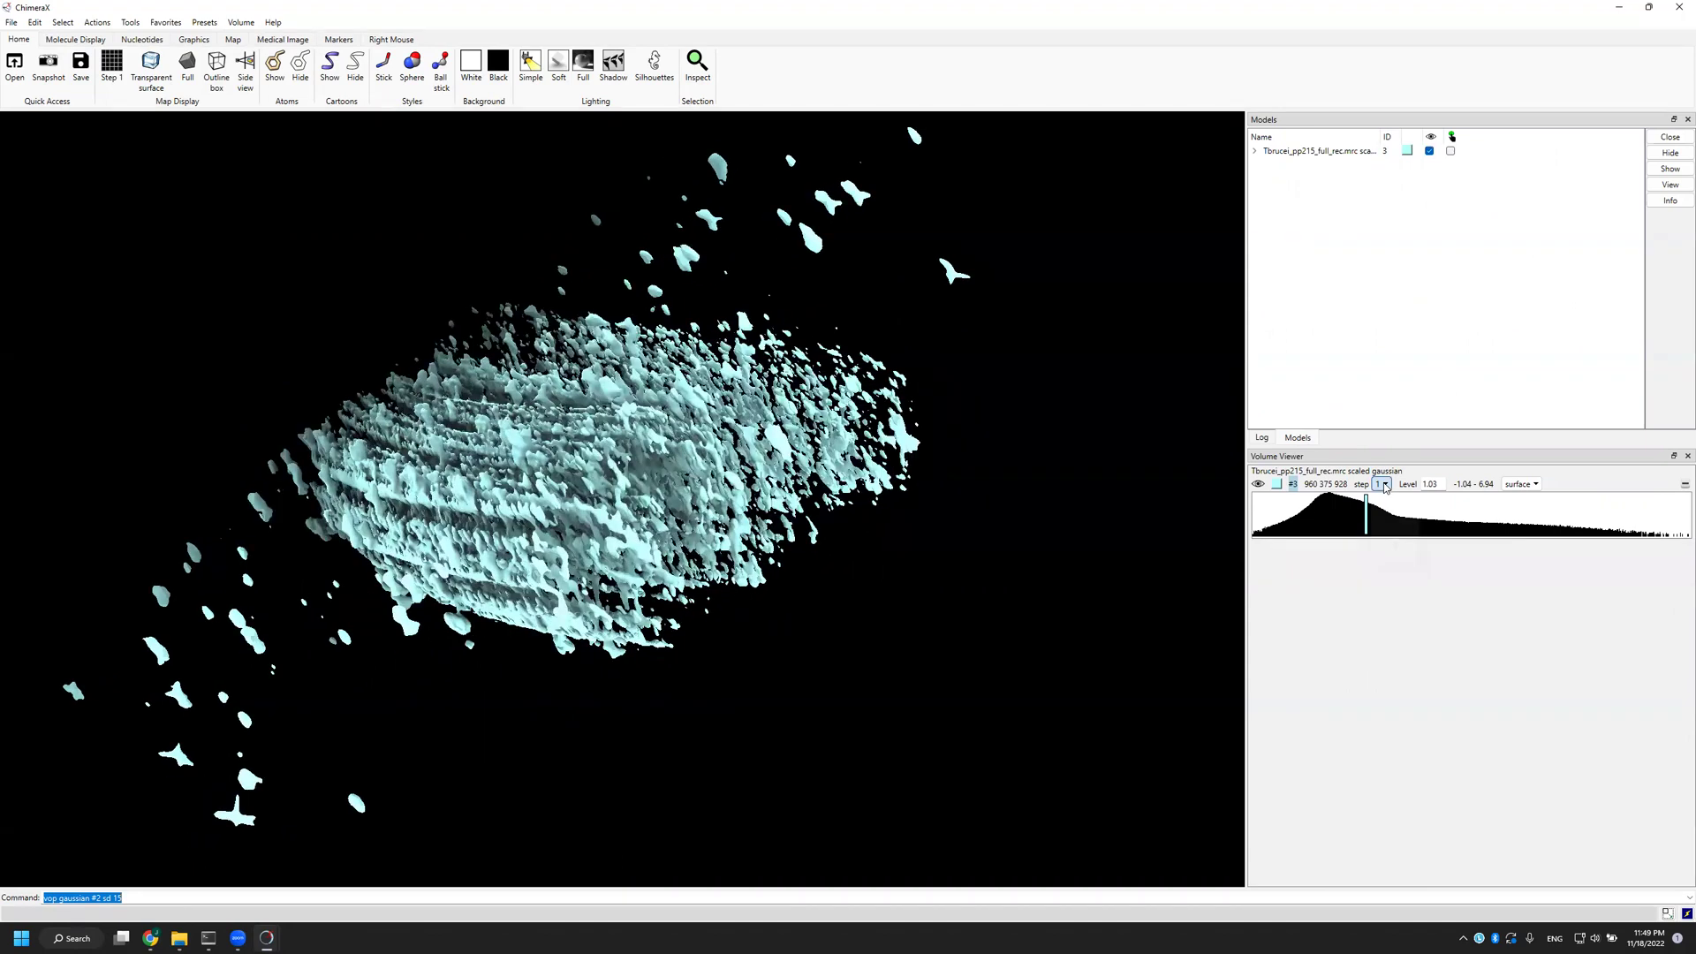
pyautogui.click(1388, 528)
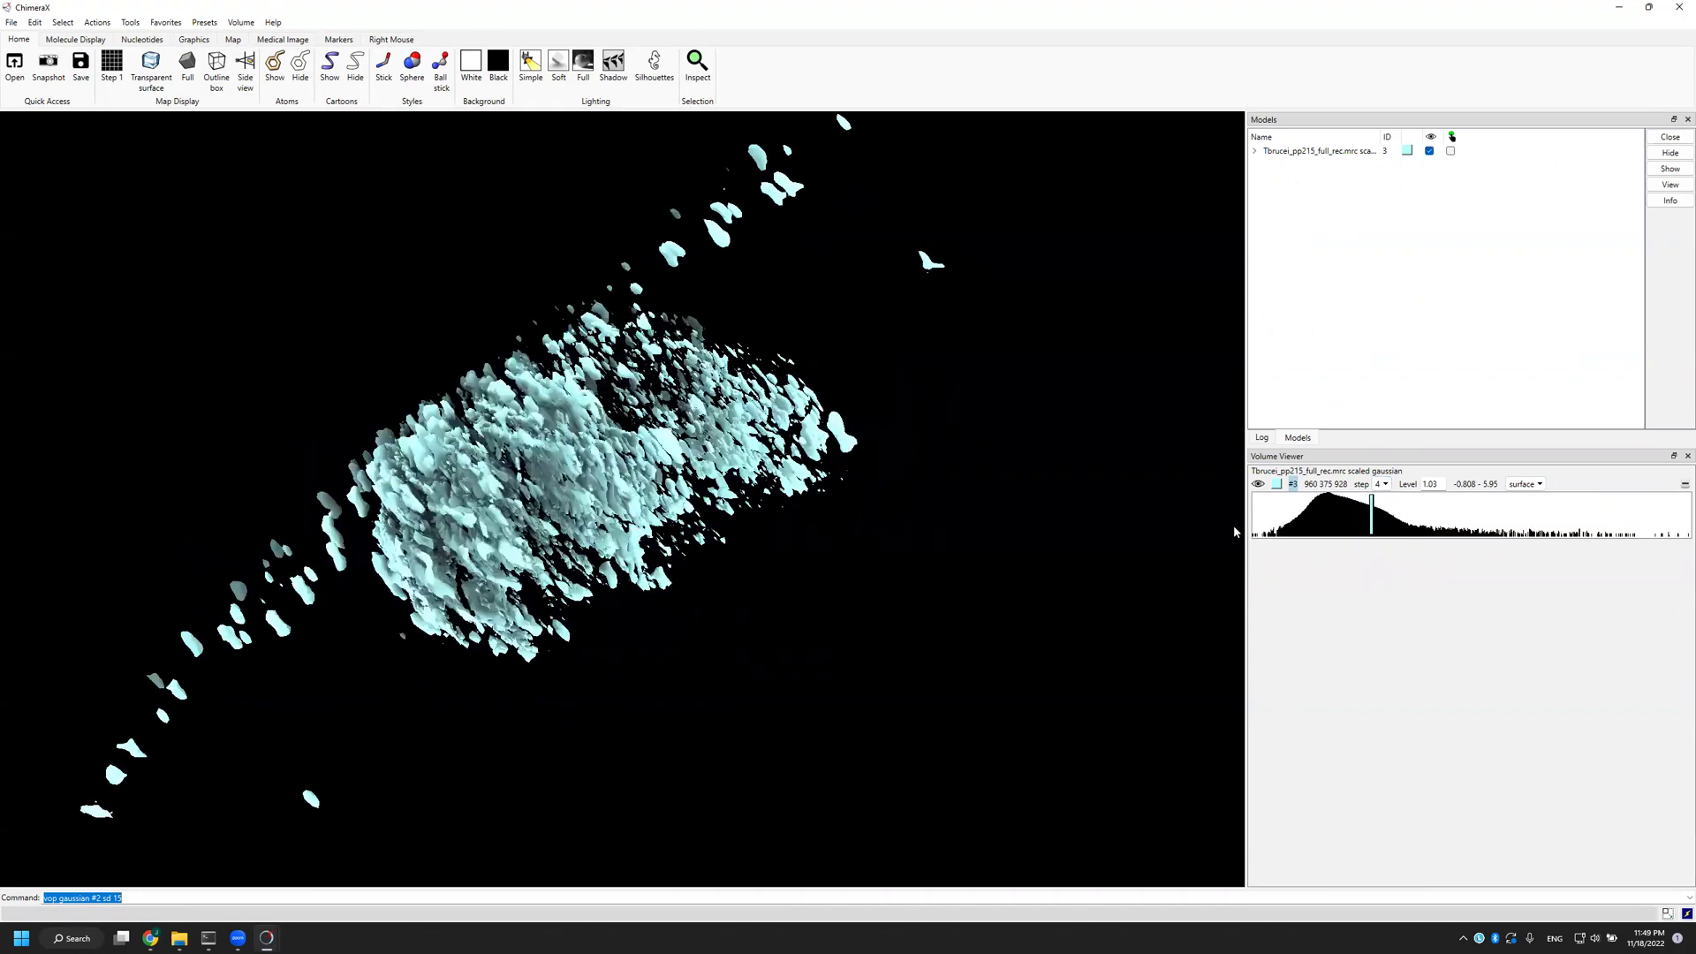
# Step: Lower the surface threshold to 0.797 and turn the flagellum side-on
pyautogui.moveTo(1374, 517)
pyautogui.mouseDown()
pyautogui.moveTo(1394, 517)
pyautogui.moveTo(1356, 514)
pyautogui.mouseUp()
pyautogui.moveTo(548, 380); pyautogui.dragTo(472, 554)
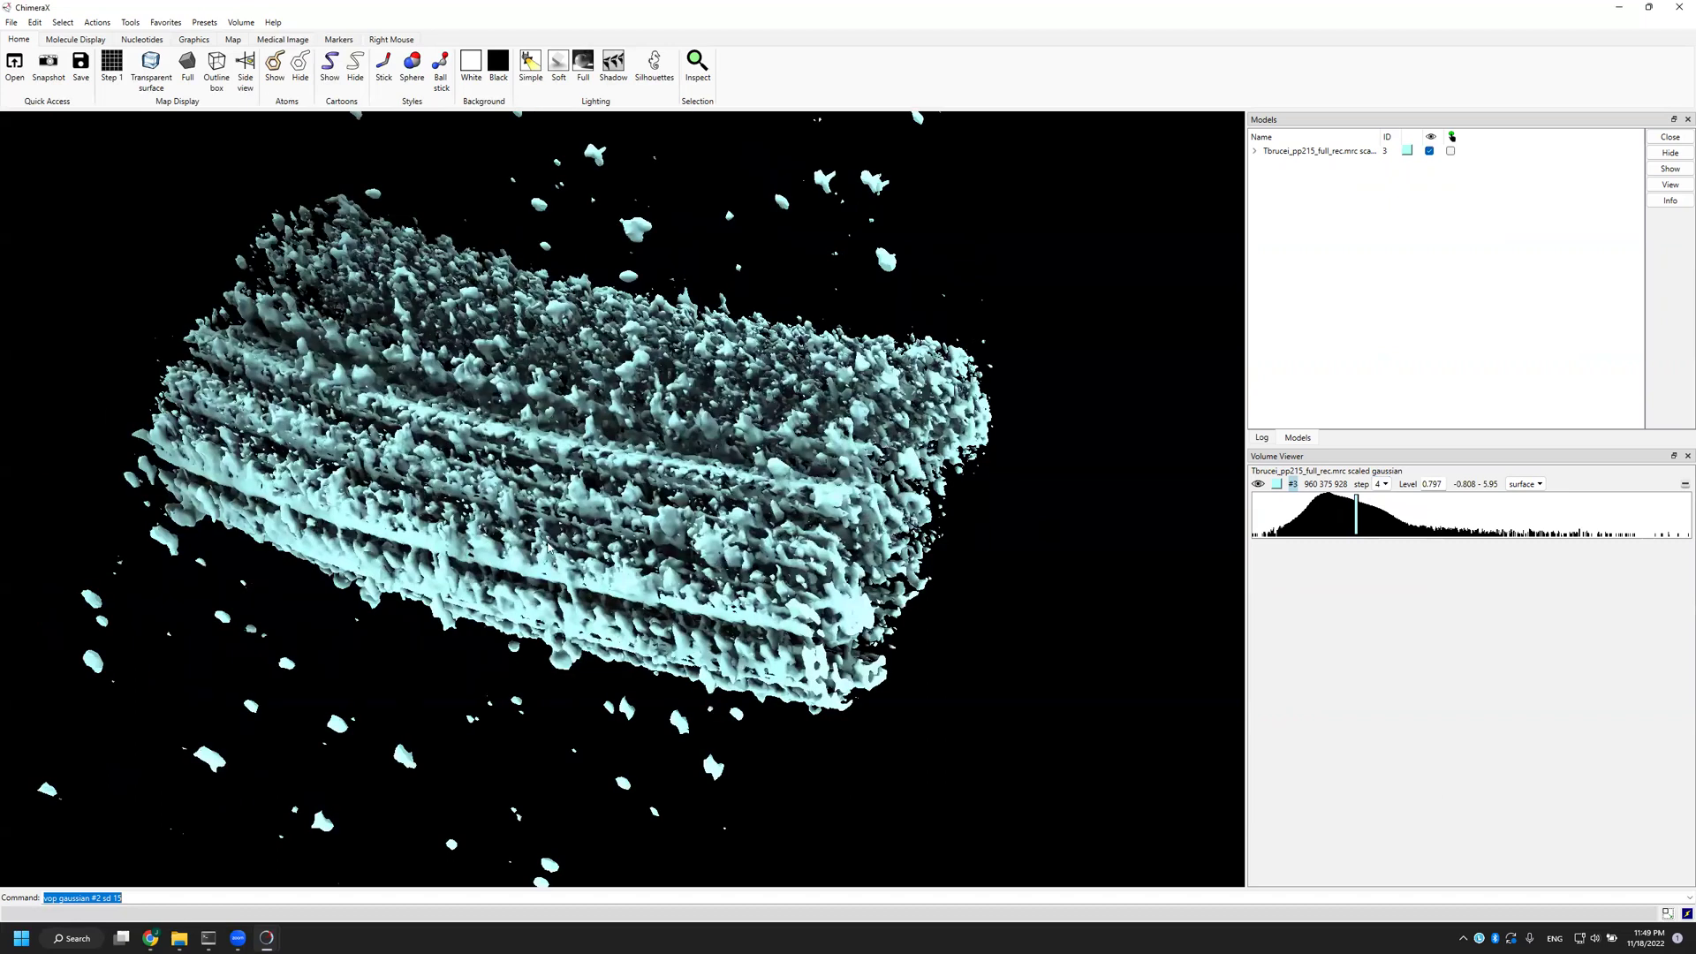
pyautogui.moveTo(599, 543); pyautogui.dragTo(552, 545)
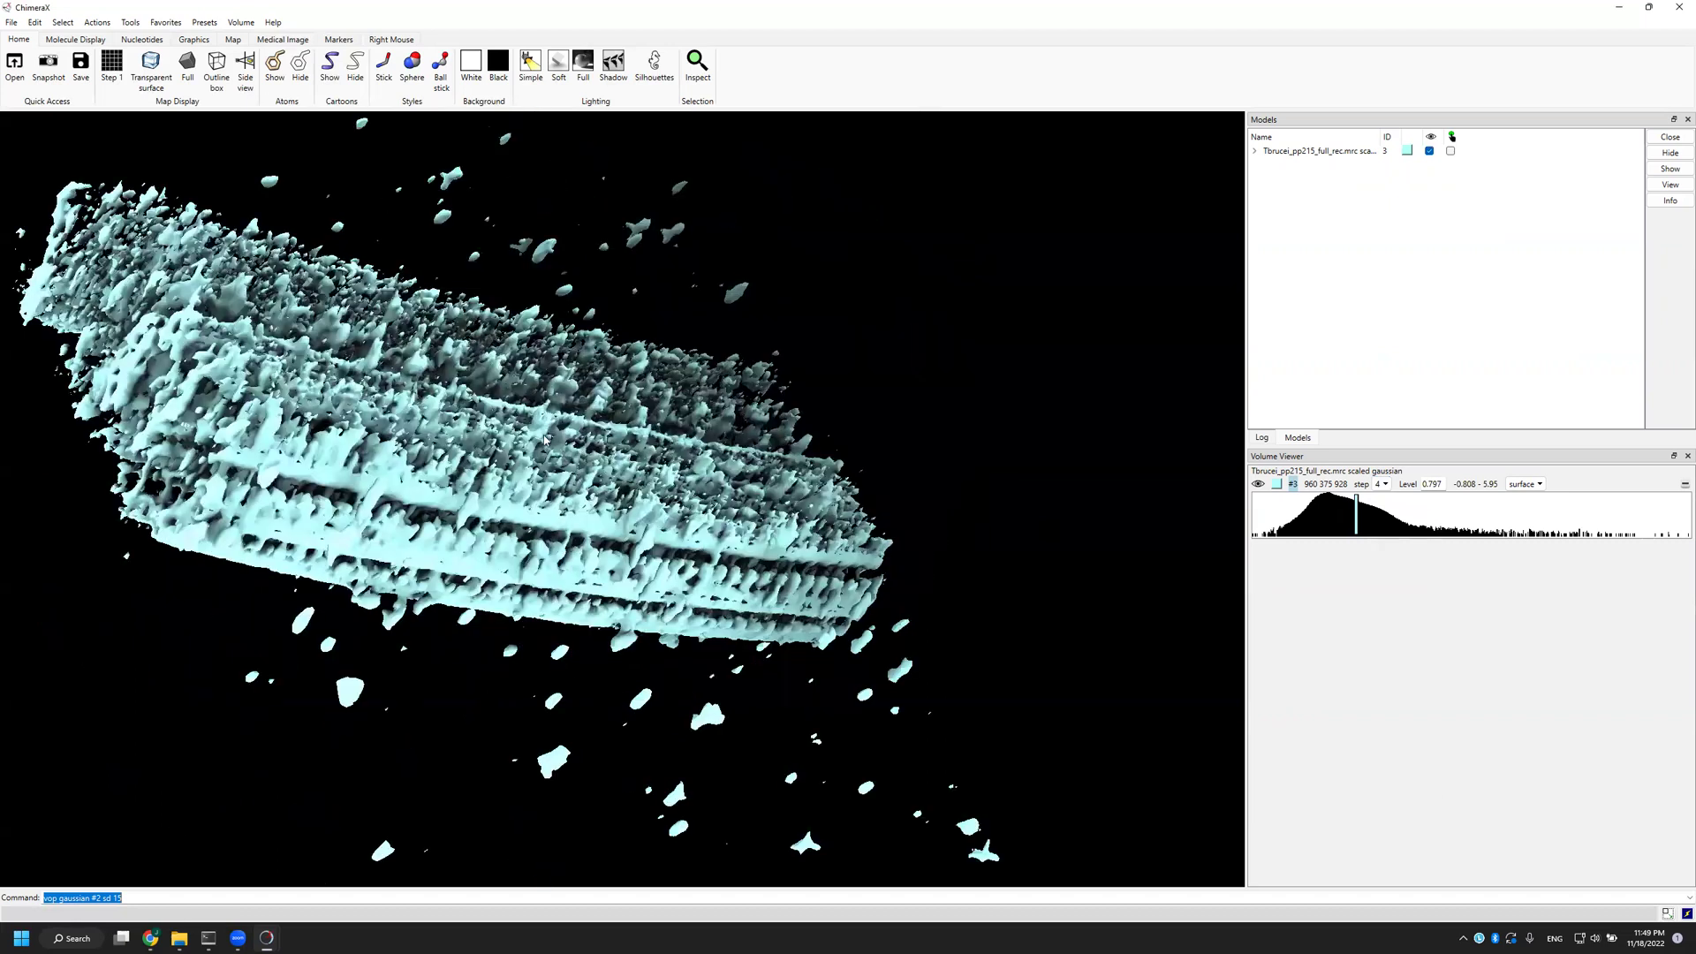
pyautogui.moveTo(545, 439); pyautogui.dragTo(603, 483)
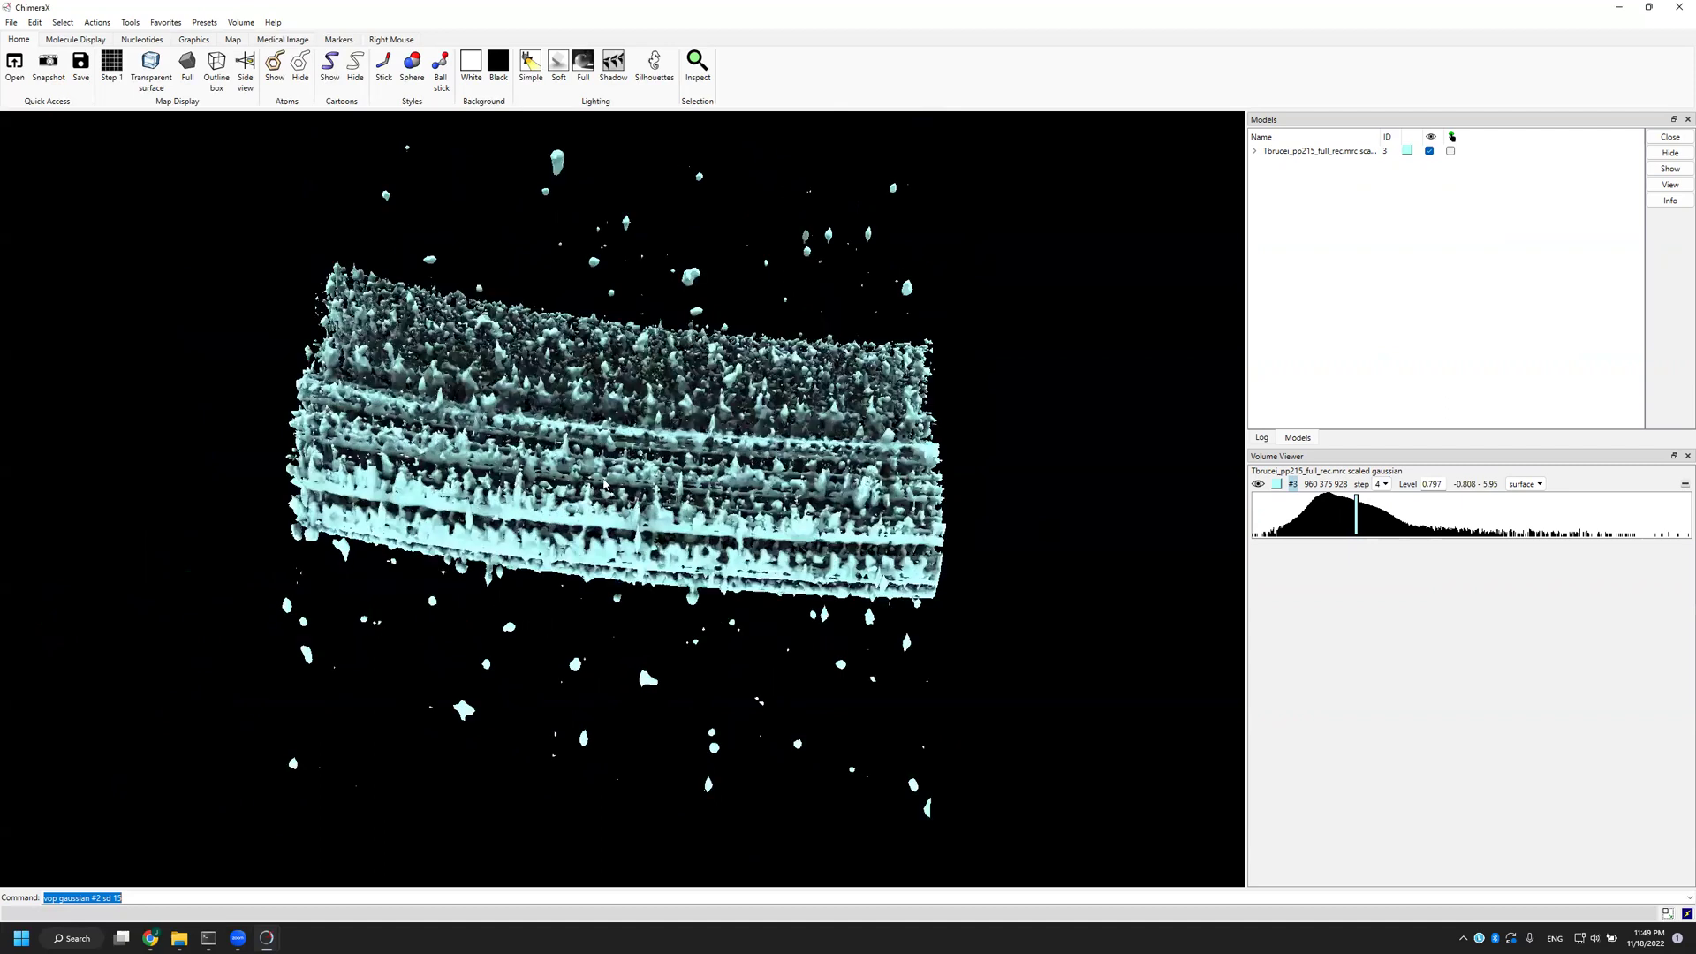
# Step: Rotate the filtered flagellum to inspect it from several sides
pyautogui.moveTo(606, 383); pyautogui.dragTo(584, 327)
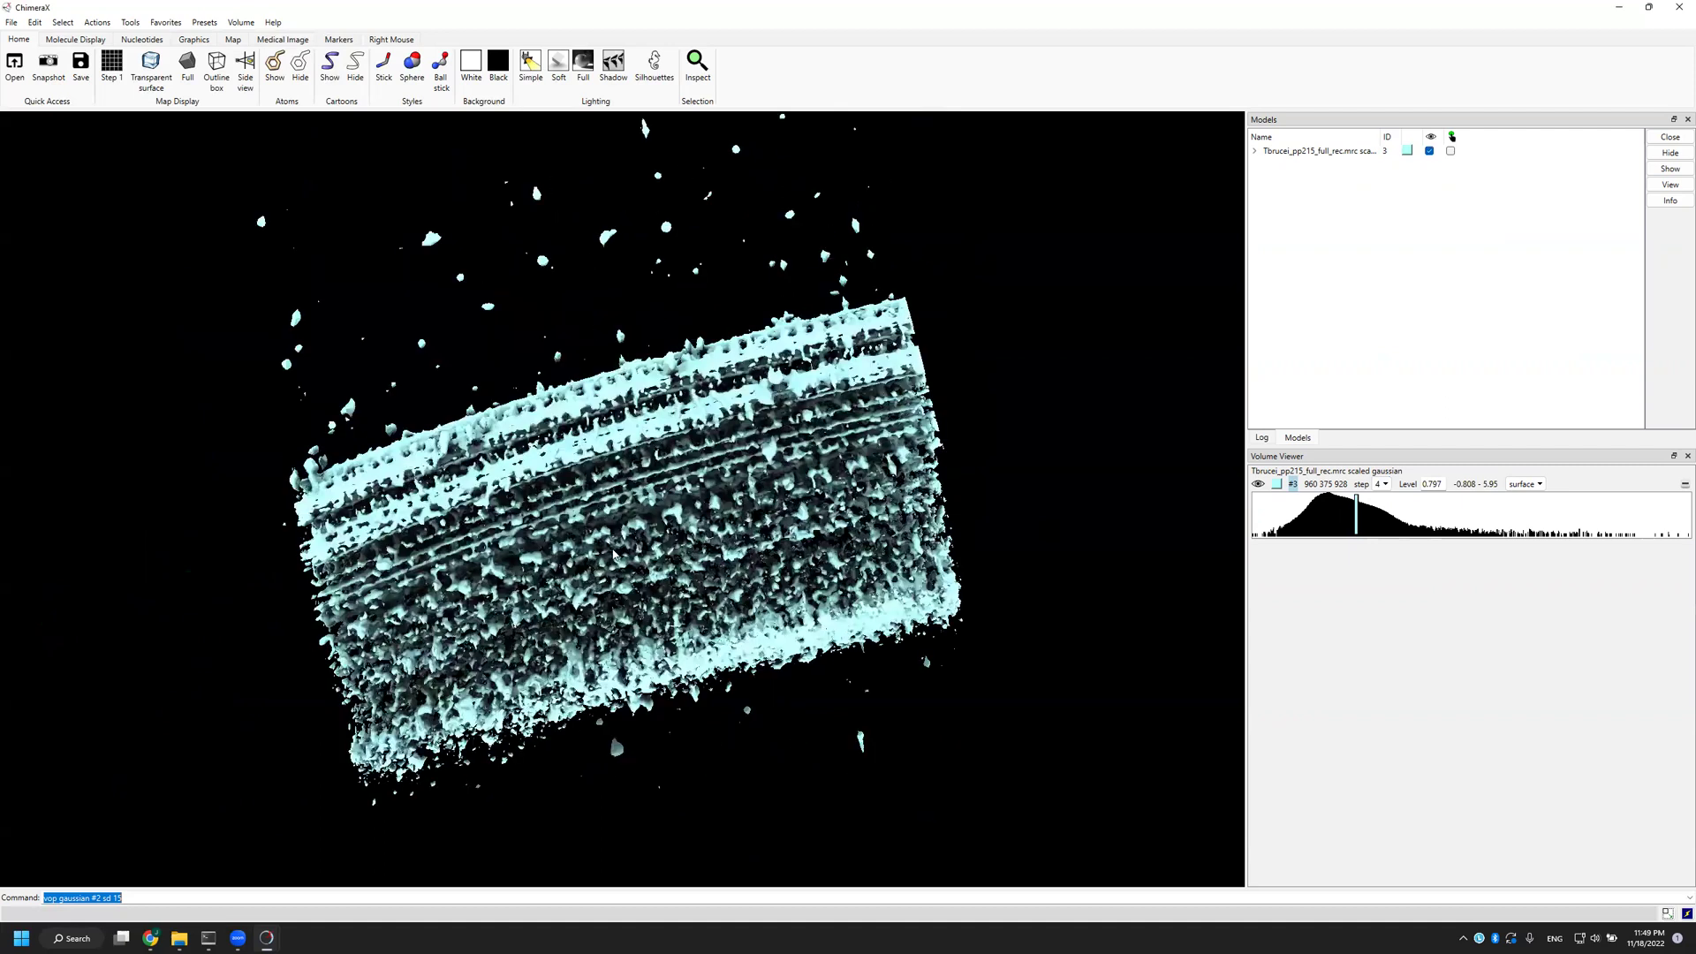
pyautogui.moveTo(604, 525); pyautogui.dragTo(615, 539)
pyautogui.moveTo(642, 462); pyautogui.dragTo(677, 473)
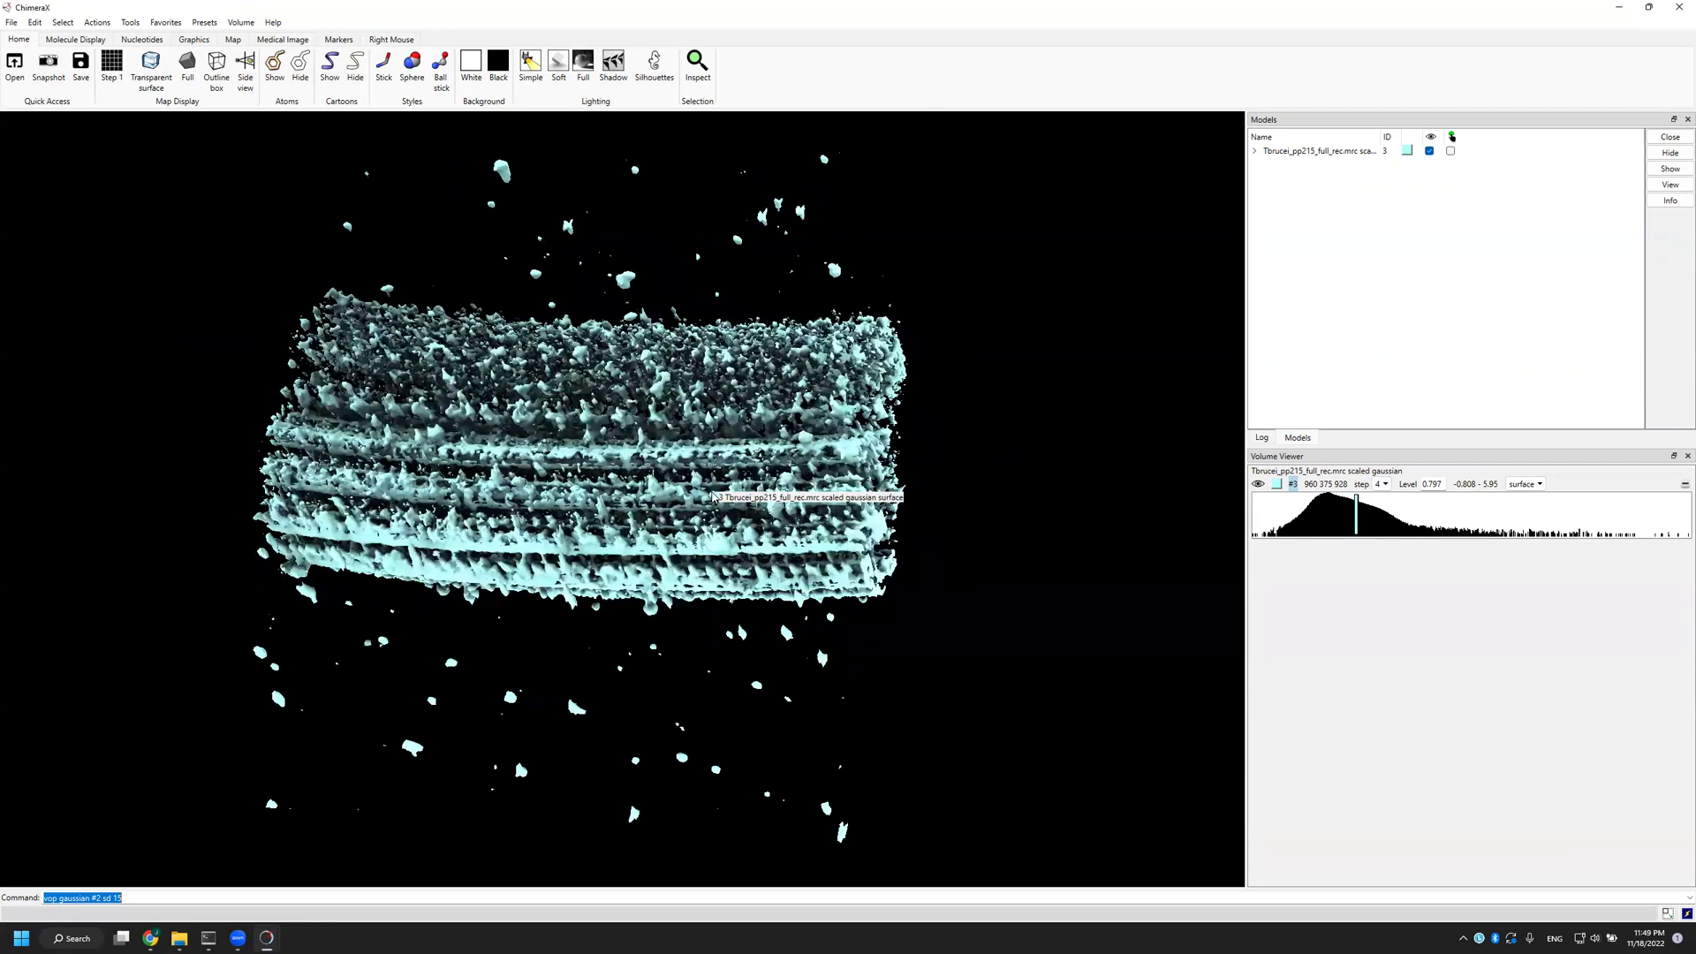
pyautogui.moveTo(831, 521); pyautogui.dragTo(662, 517)
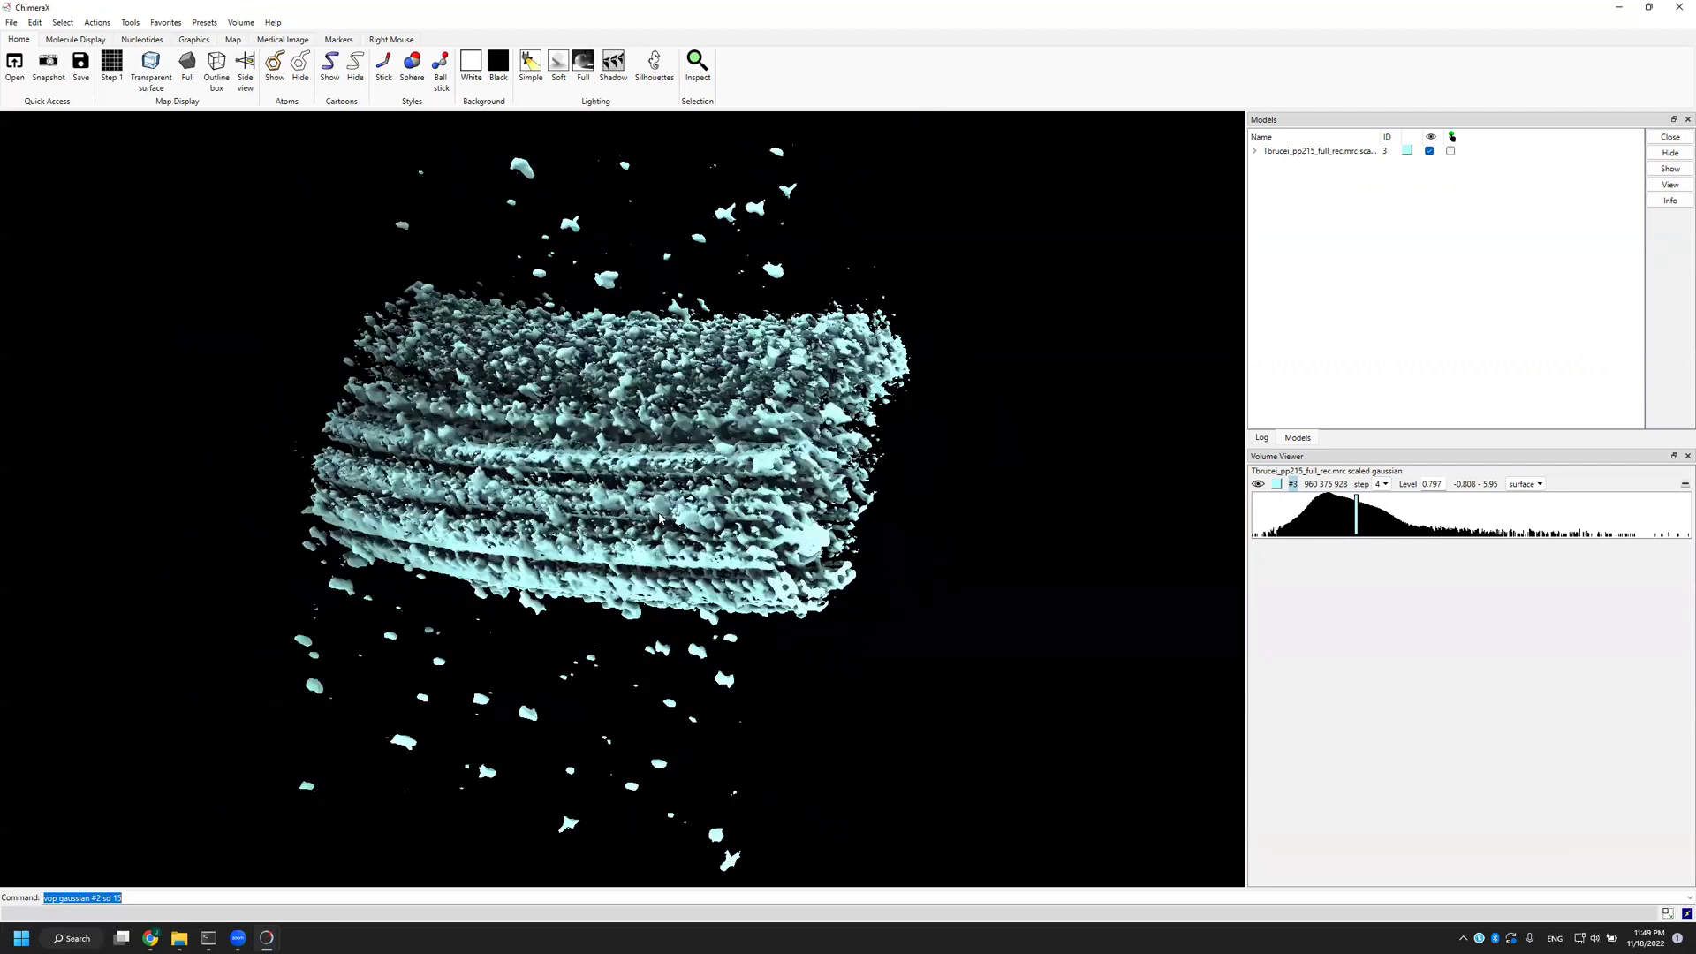
pyautogui.moveTo(583, 419); pyautogui.dragTo(940, 469)
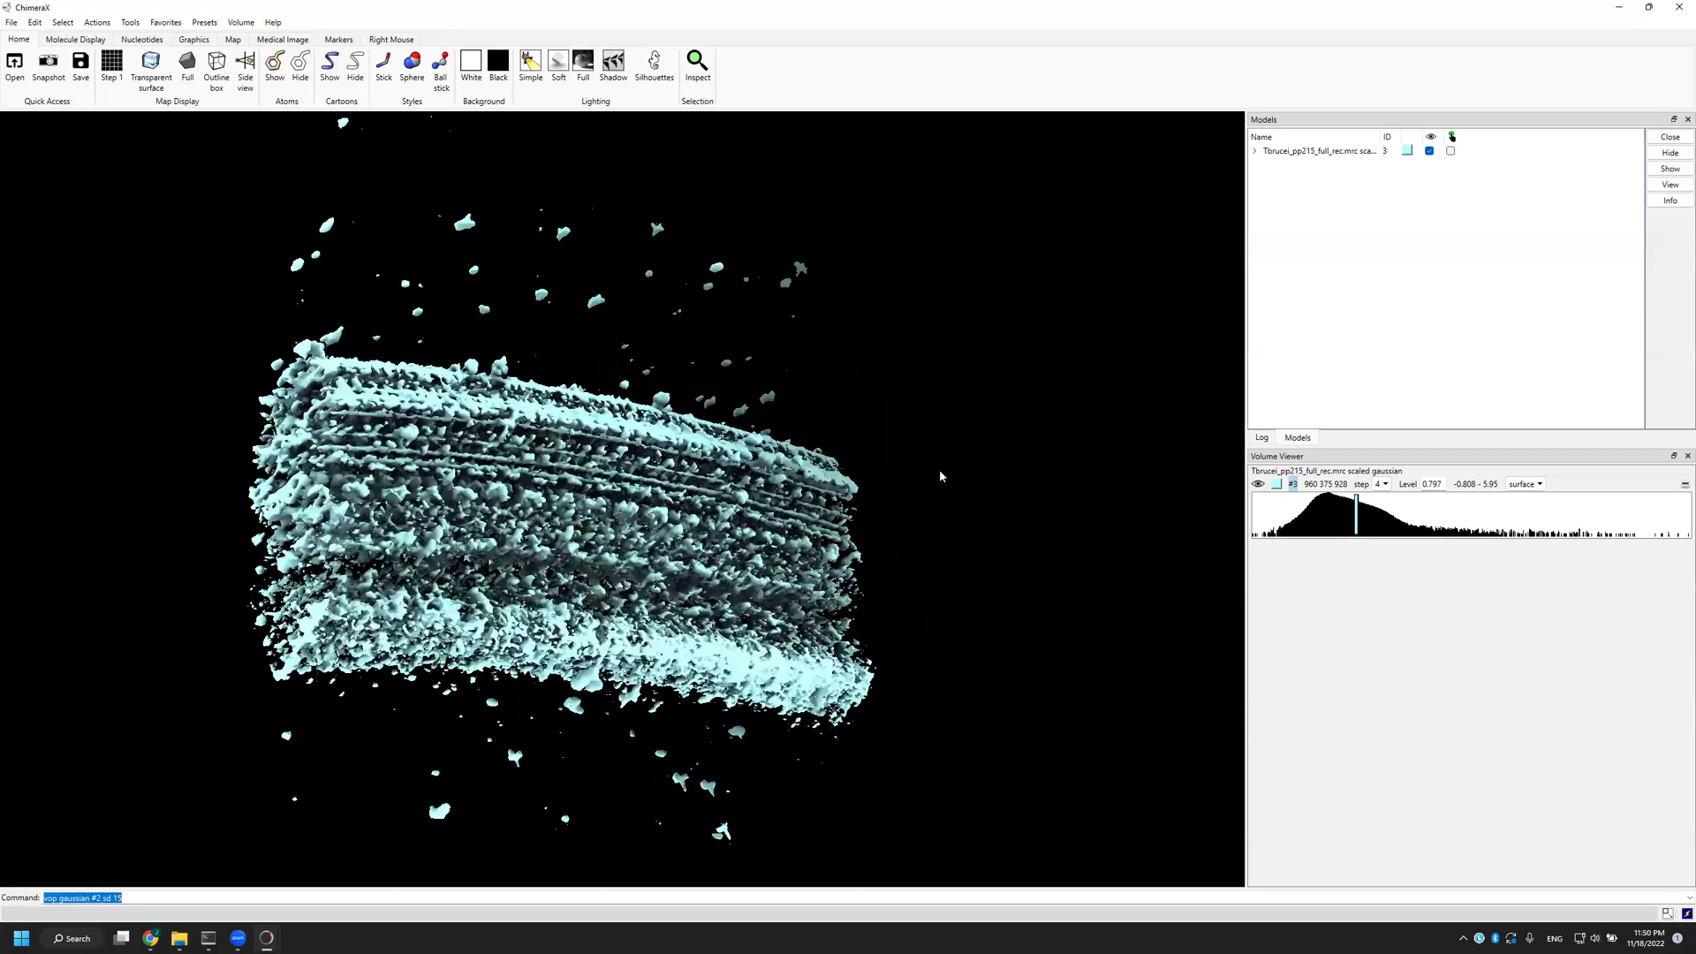